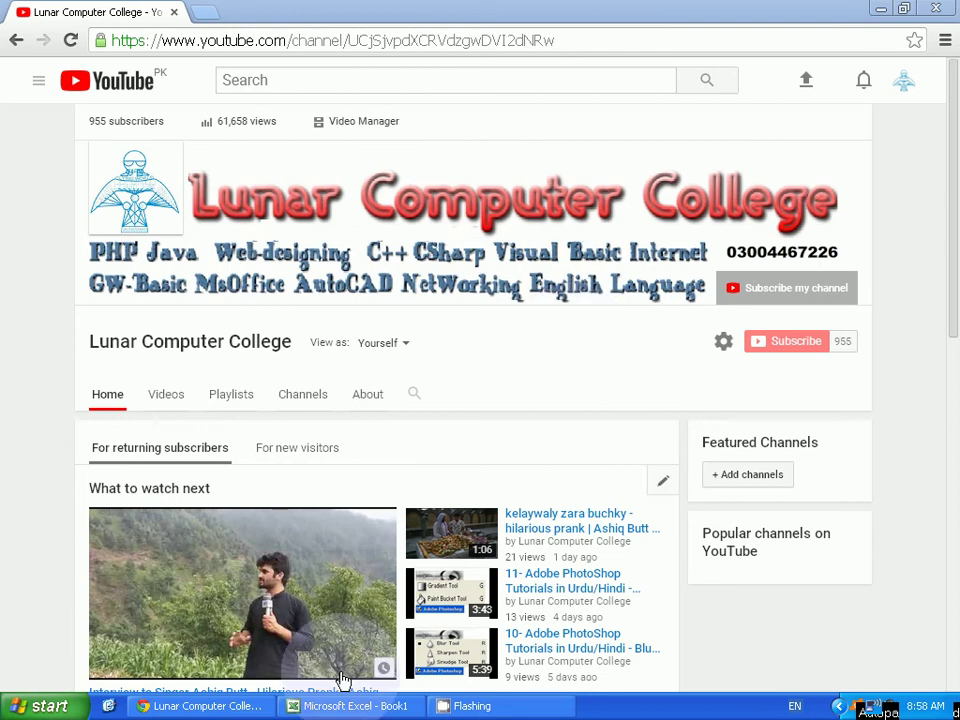
# - Switch from the YouTube page in Chrome to the blank Excel workbook Book1
pyautogui.click(355, 706)
pyautogui.click(330, 335)
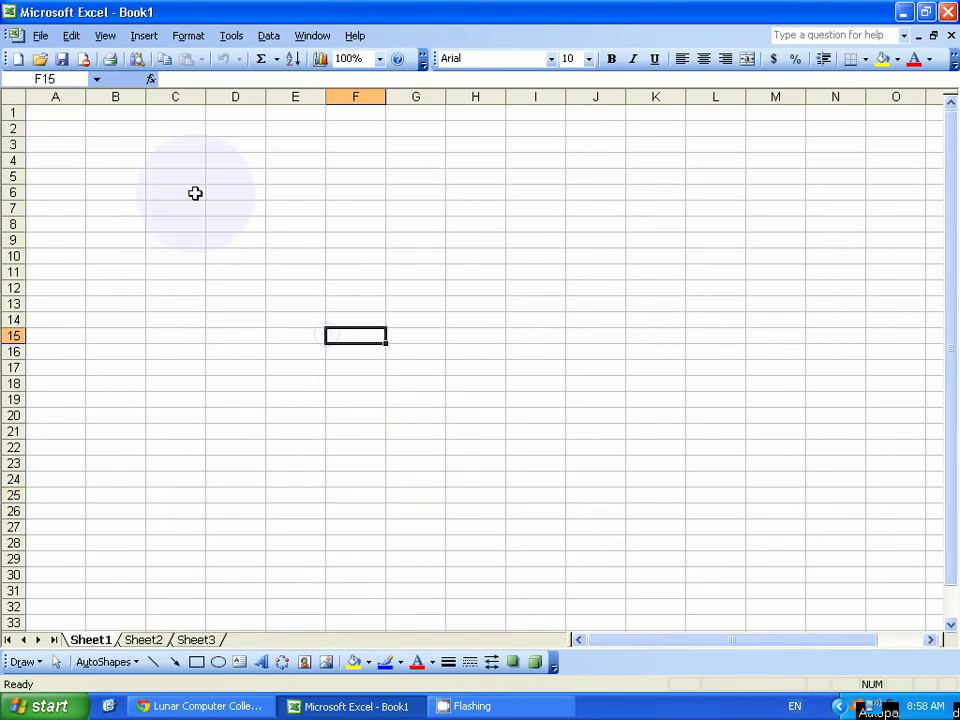
# - Zoom the blank worksheet to 200% and return to cell A1
pyautogui.click(195, 193)
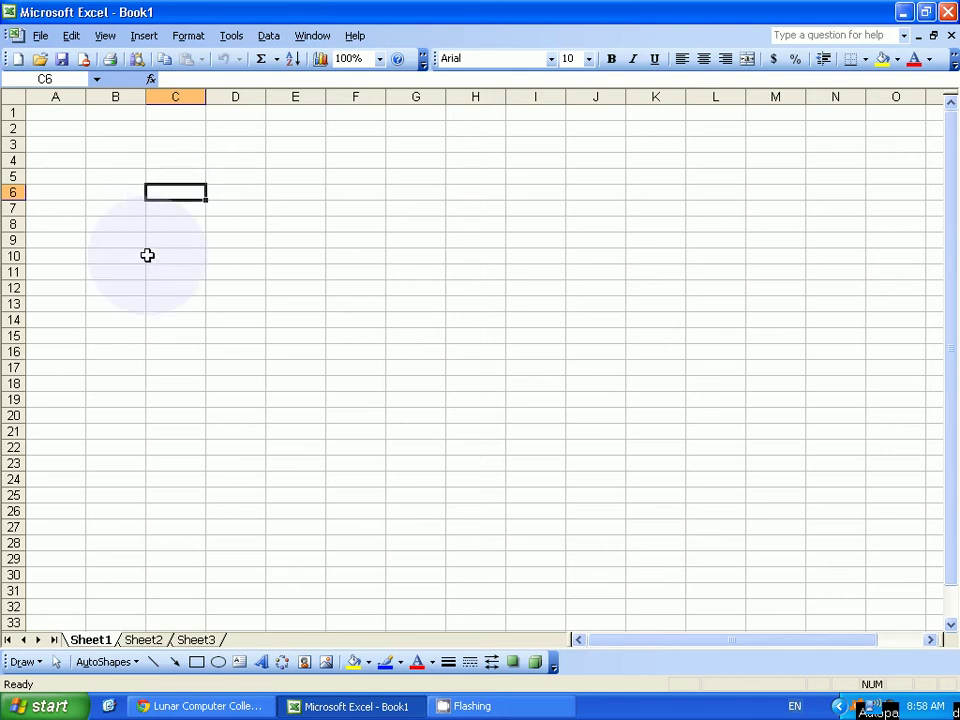
pyautogui.click(350, 59)
pyautogui.write('200')
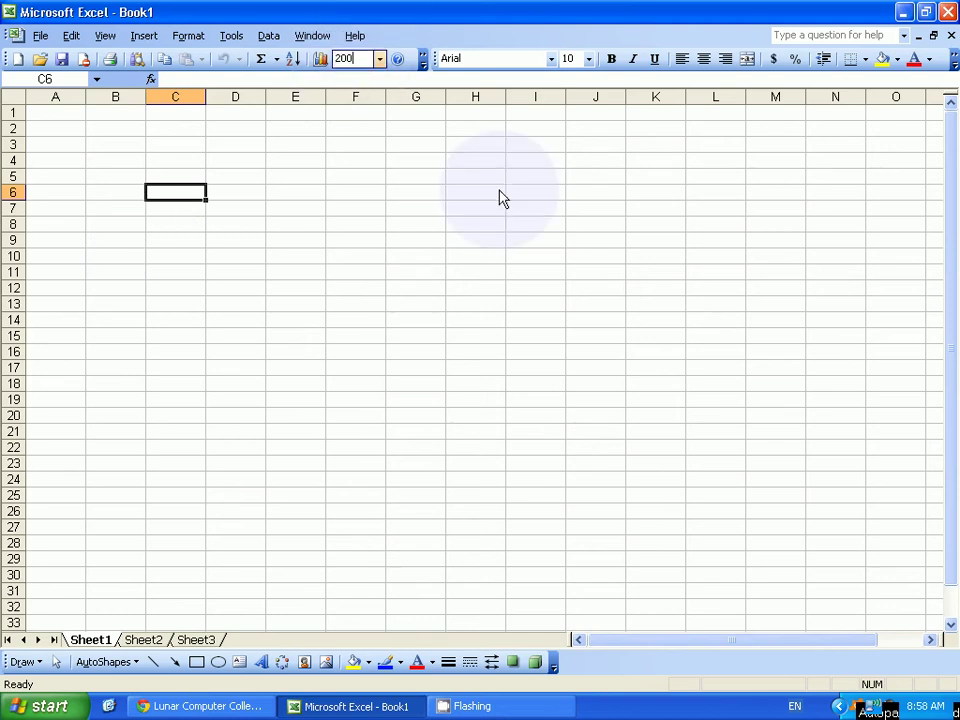
pyautogui.press('Return')
pyautogui.hotkey('ctrl', 'Home')
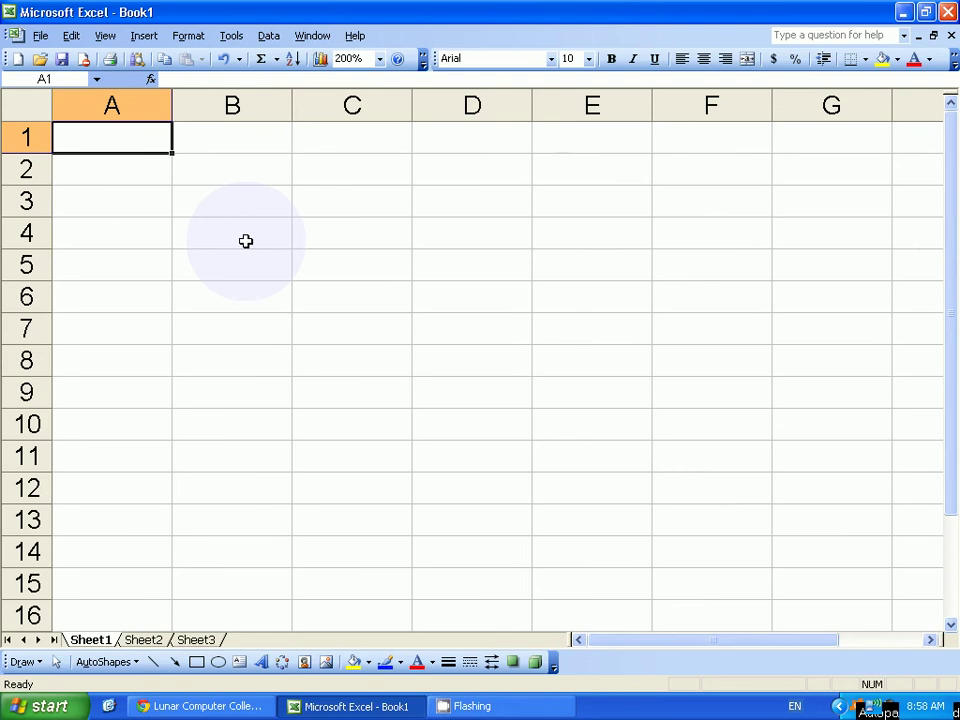
# - Enter the title 'Result Sheet' in A1
pyautogui.write('Resul')
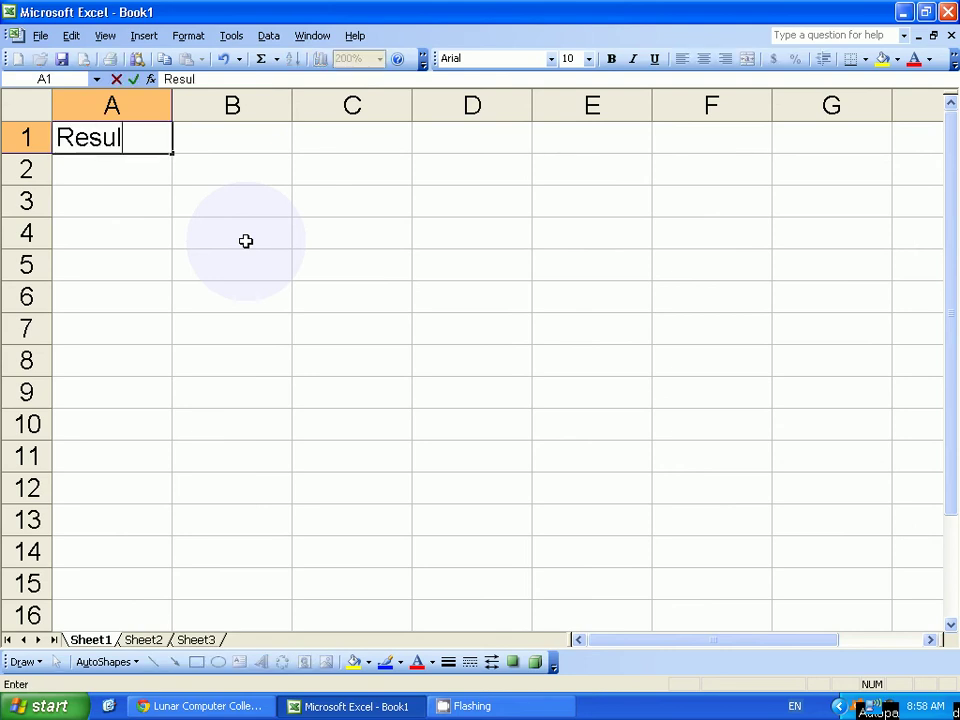
pyautogui.write('t Sheet')
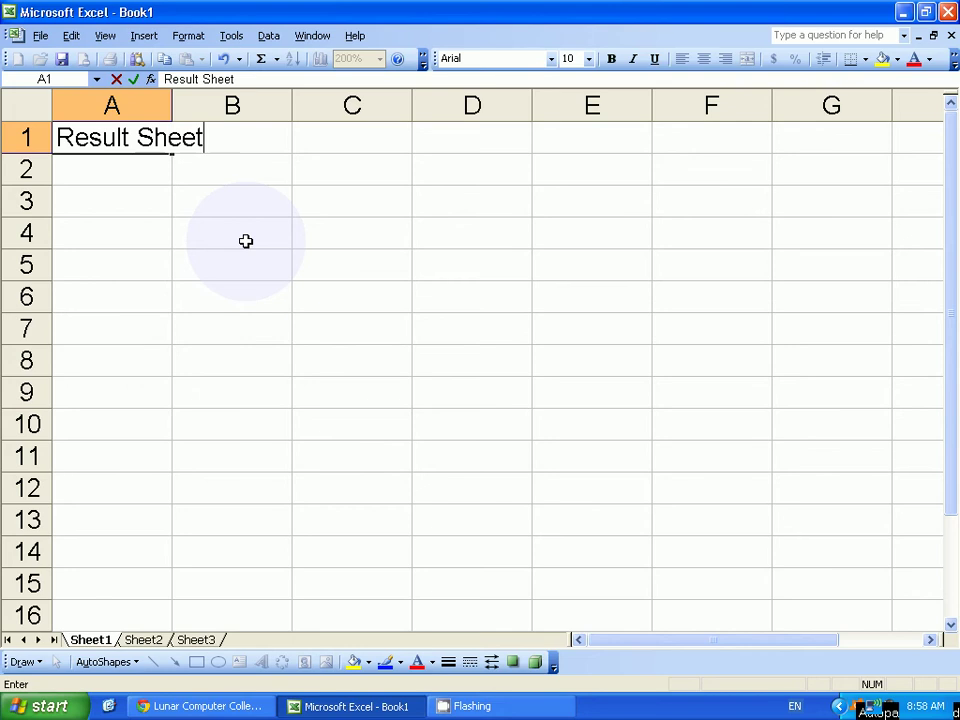
pyautogui.hotkey('ctrl', 'Return')
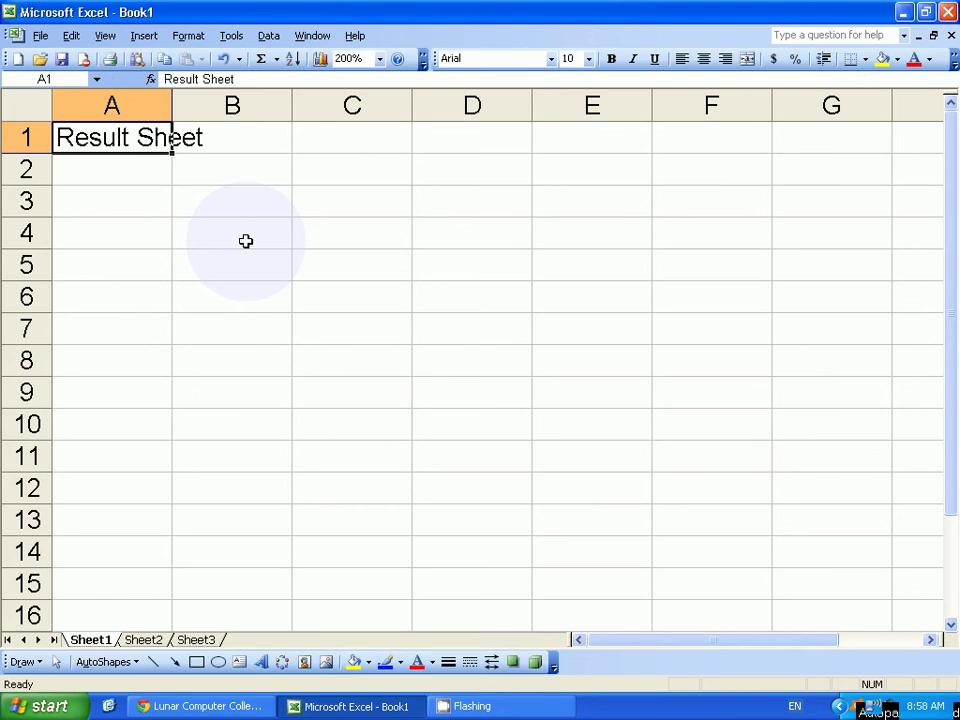
pyautogui.press('Down')
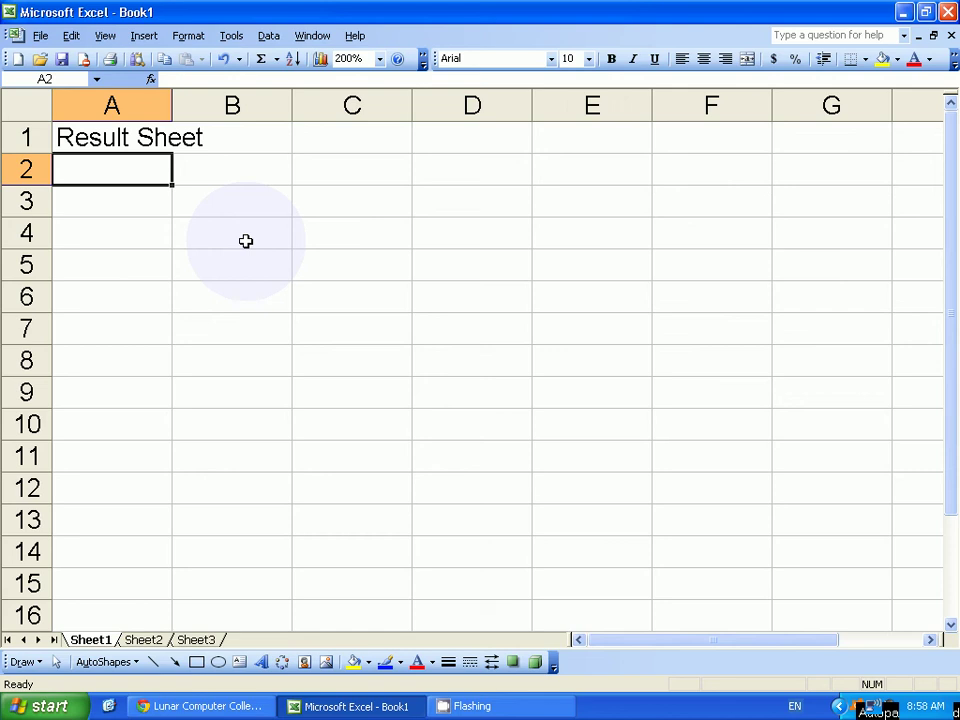
# - Enter the headings S/No in A2 and Name in B2
pyautogui.write('S.')
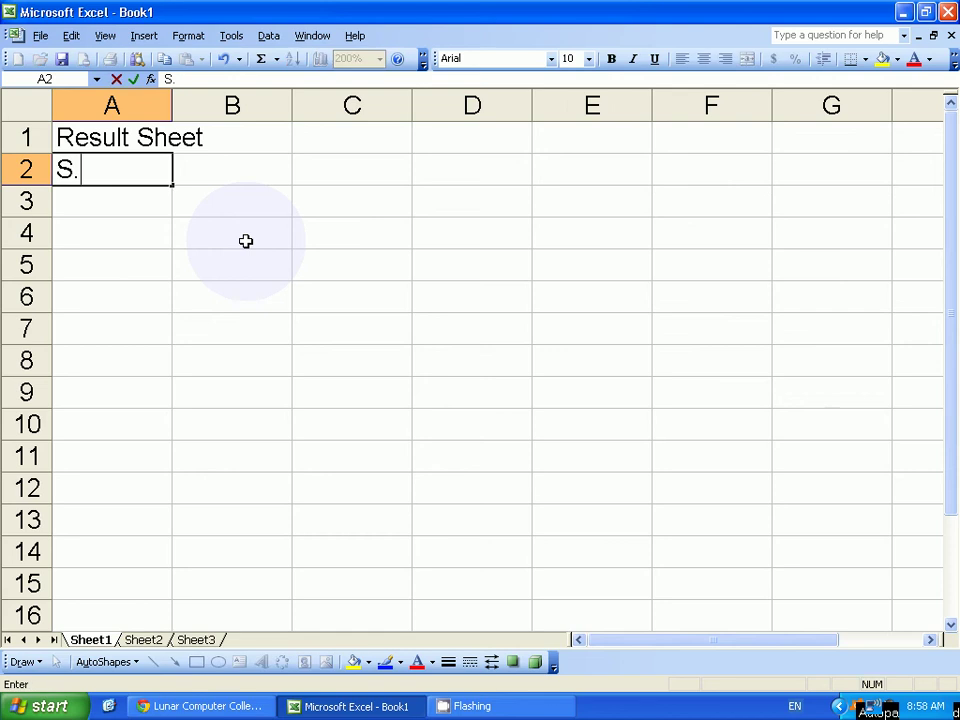
pyautogui.press('BackSpace')
pyautogui.write('/no')
pyautogui.press('BackSpace')
pyautogui.press('BackSpace')
pyautogui.write('No')
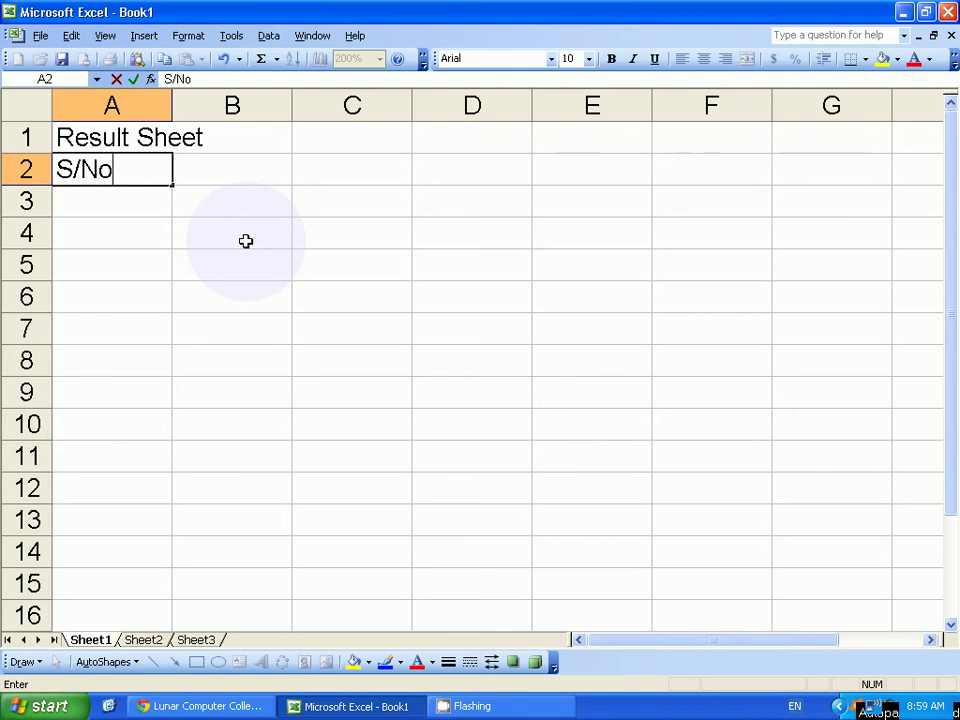
pyautogui.press('Tab')
pyautogui.write('Name')
pyautogui.press('Return')
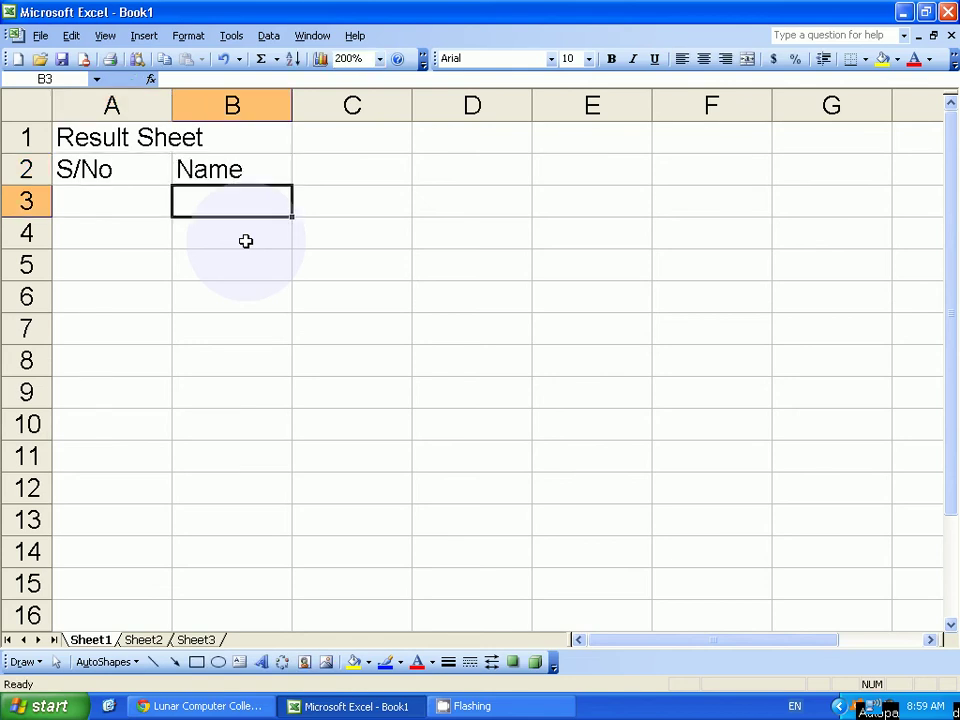
# - Enter the heading 'Sub 1' in C2
pyautogui.press('Up')
pyautogui.press('Right')
pyautogui.write('Su')
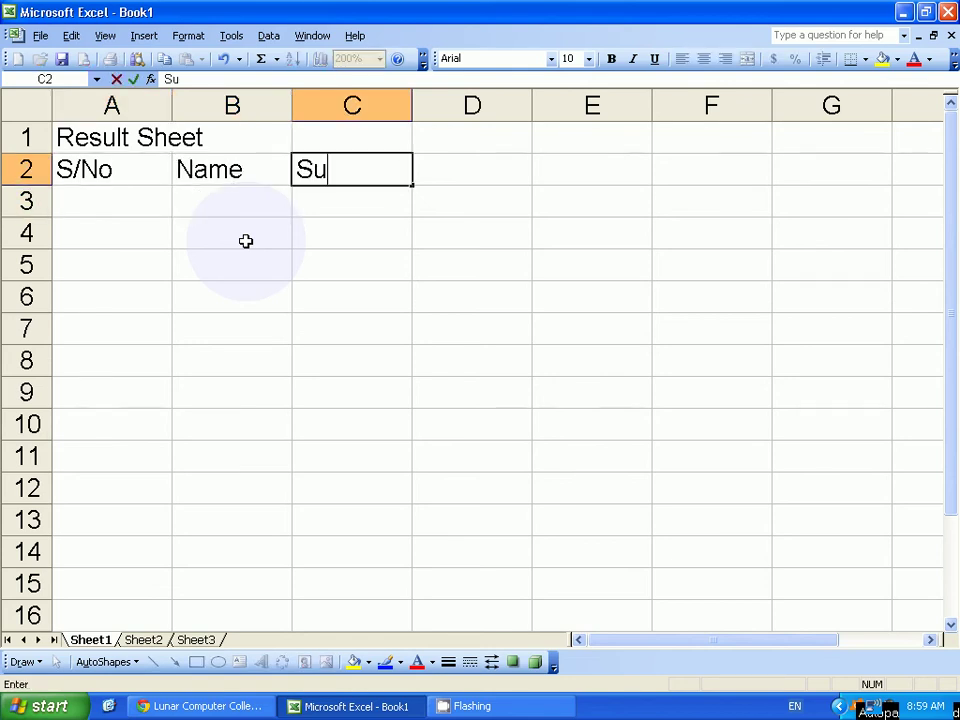
pyautogui.write('b')
pyautogui.press('Return')
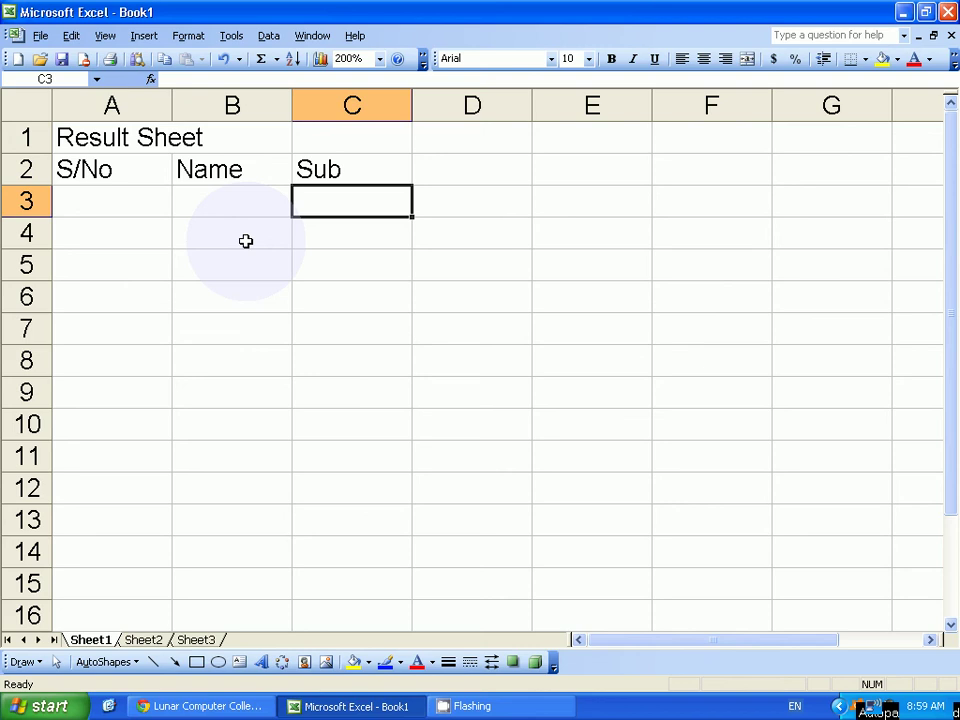
pyautogui.press('Up')
pyautogui.press('F2')
pyautogui.write('1')
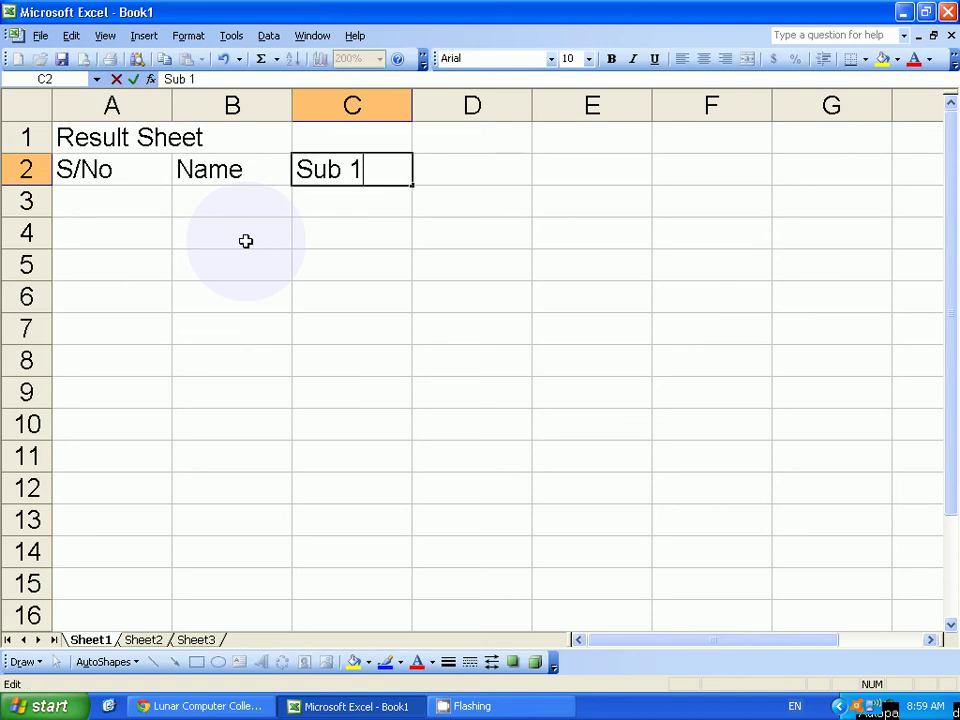
pyautogui.press('Return')
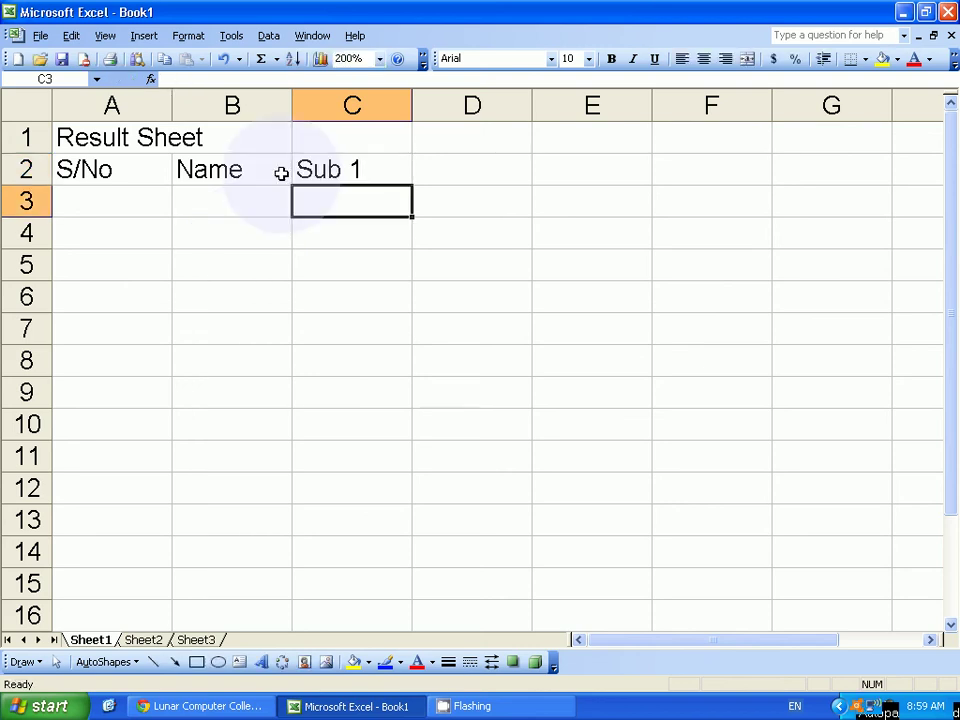
pyautogui.press('Up')
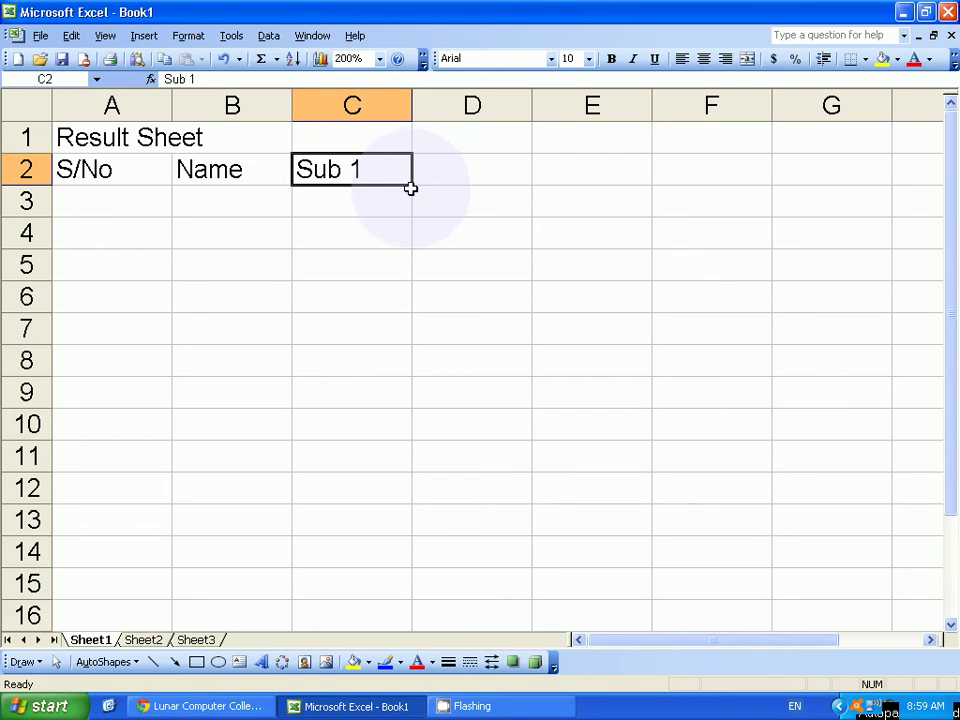
# - Fill C2 across to G2 to create headings Sub 2 through Sub 5
pyautogui.moveTo(412, 184)
pyautogui.mouseDown()
pyautogui.moveTo(742, 185)
pyautogui.moveTo(819, 199)
pyautogui.moveTo(786, 208)
pyautogui.mouseUp()
pyautogui.press('Right')
pyautogui.press('Right')
pyautogui.press('Right')
pyautogui.press('Right')
pyautogui.press('Right')
pyautogui.press('Right')
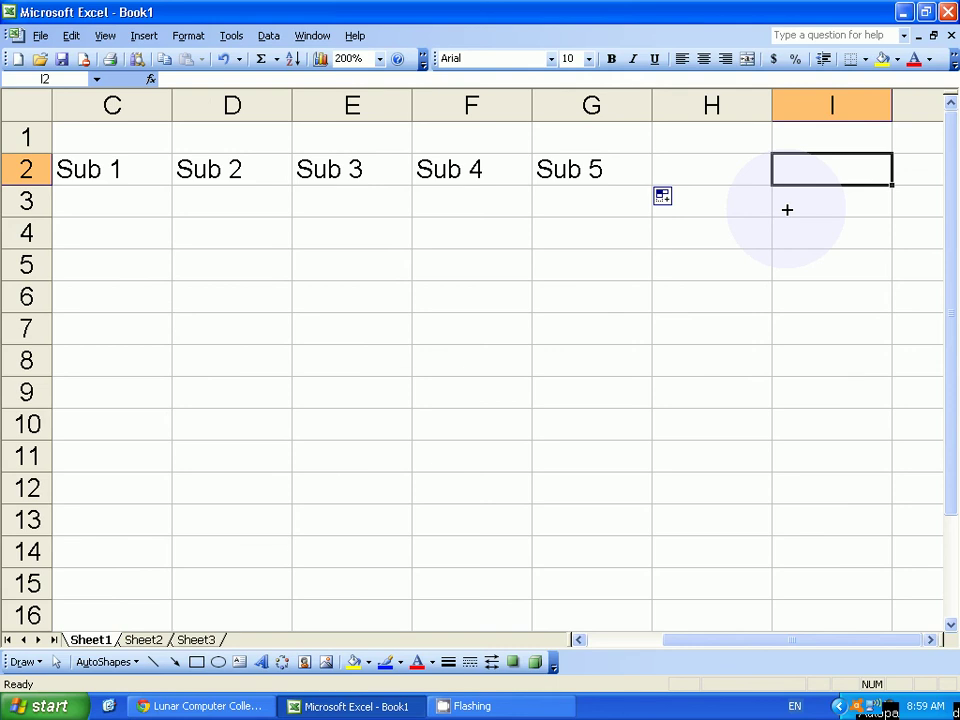
pyautogui.press('Left')
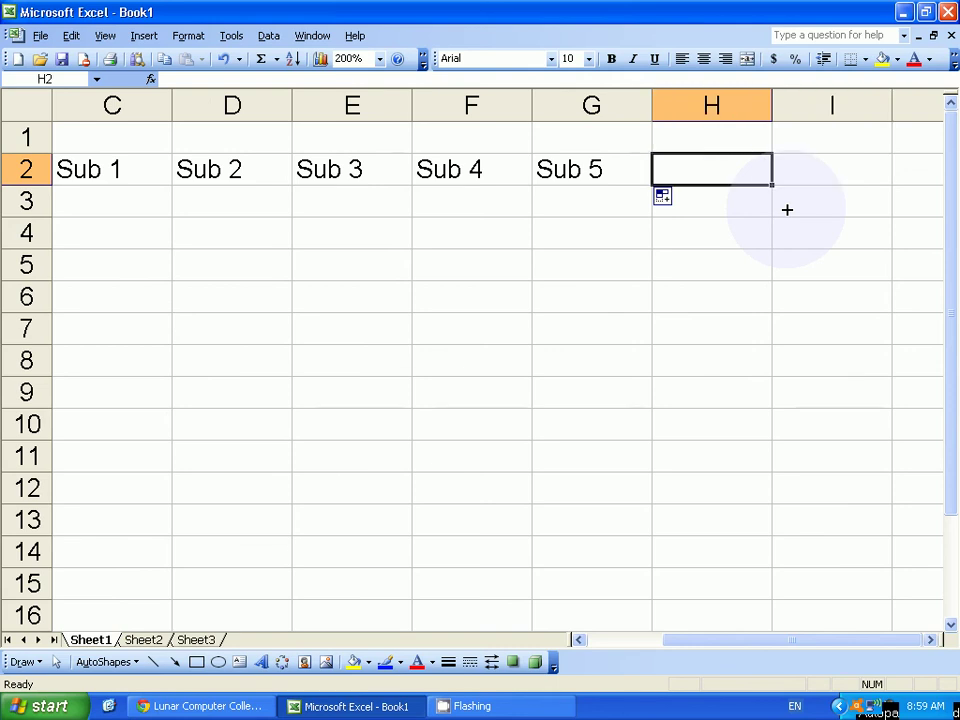
# - Add the Total and Avg headings in H2 and I2
pyautogui.write('Total')
pyautogui.press('Return')
pyautogui.press('Up')
pyautogui.press('Right')
pyautogui.write('A')
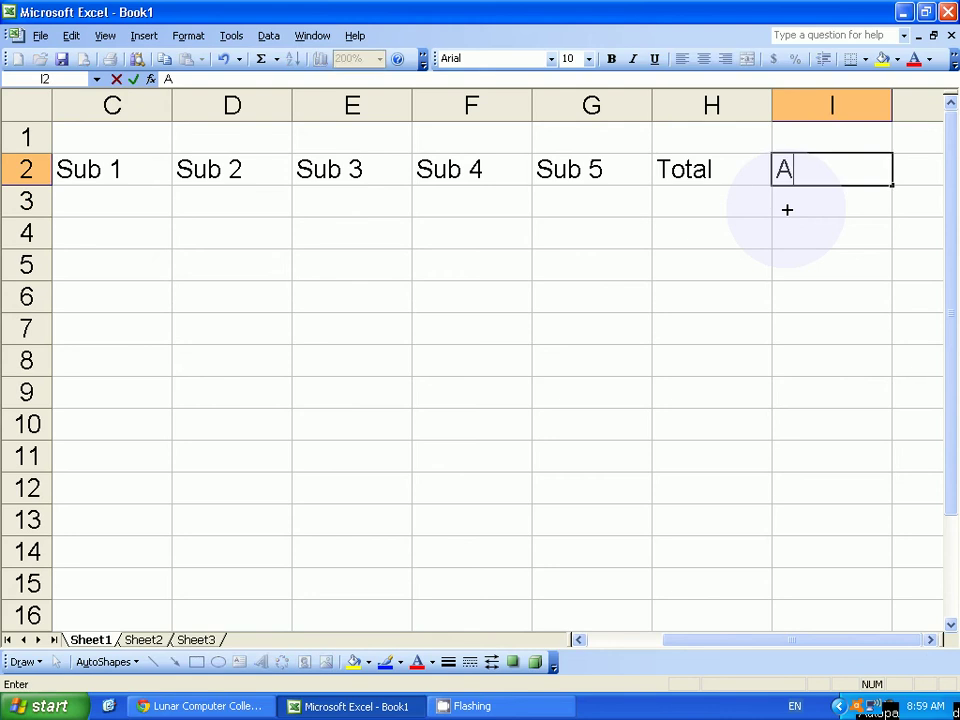
pyautogui.write('vg')
pyautogui.press('Return')
# - Add the Grade and Remarks headings in J2 and K2, then move to A3
pyautogui.press('Up')
pyautogui.press('Right')
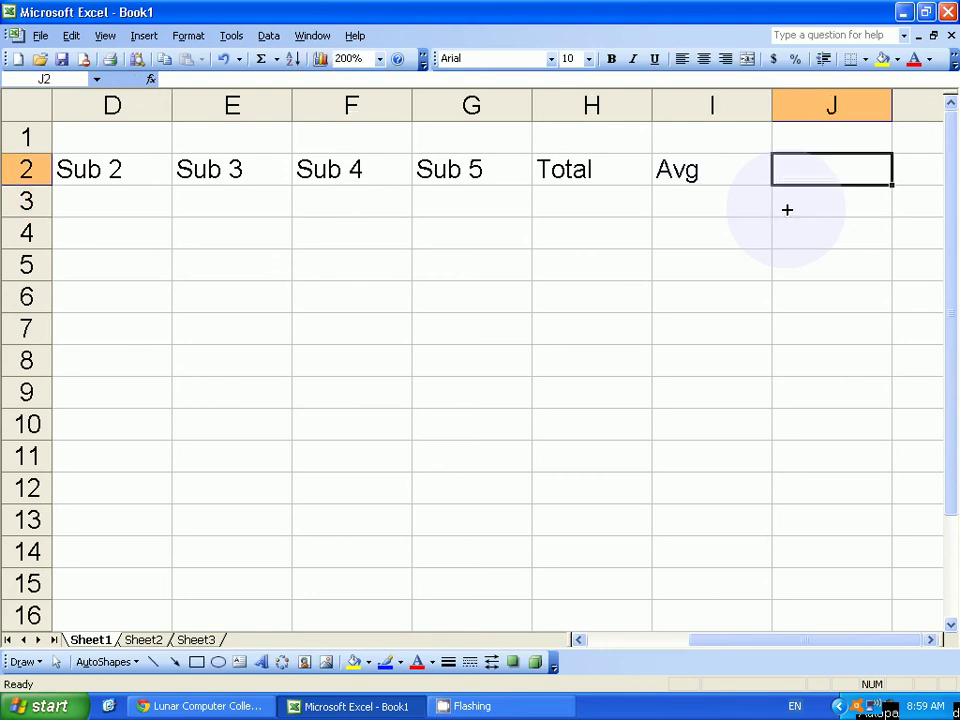
pyautogui.write('Grade')
pyautogui.press('Return')
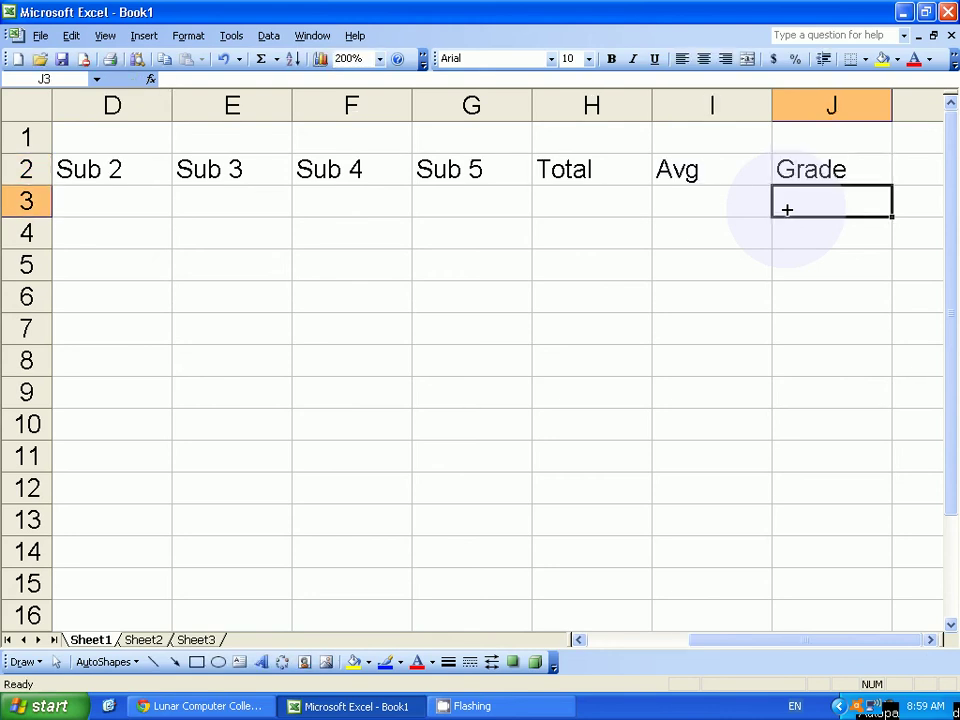
pyautogui.press('Up')
pyautogui.press('Right')
pyautogui.write('Remarks')
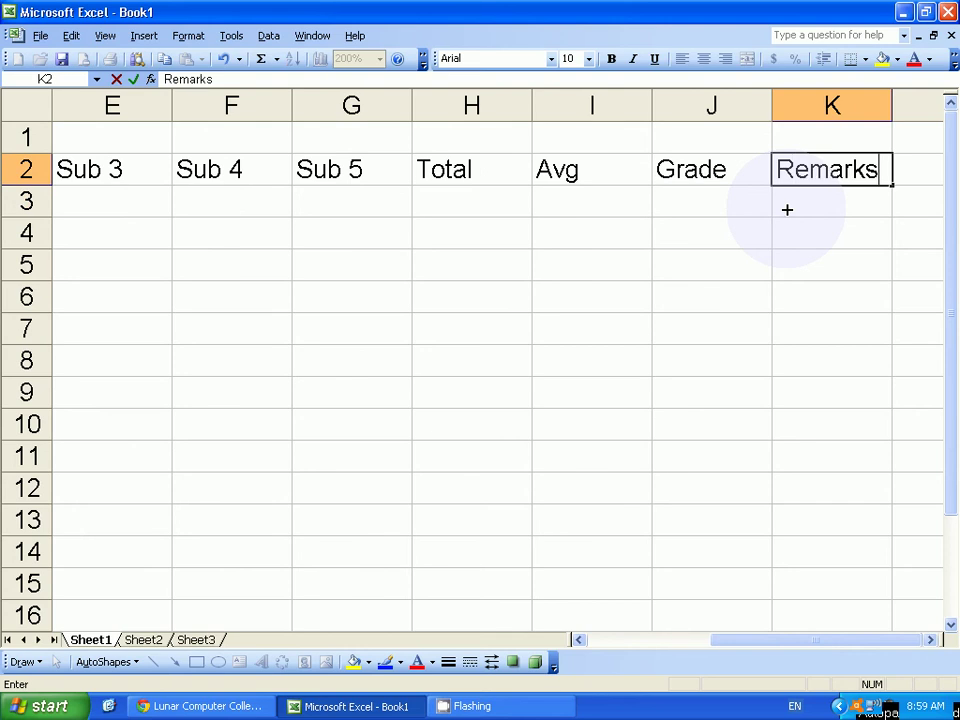
pyautogui.hotkey('ctrl', 'Return')
pyautogui.press('Home')
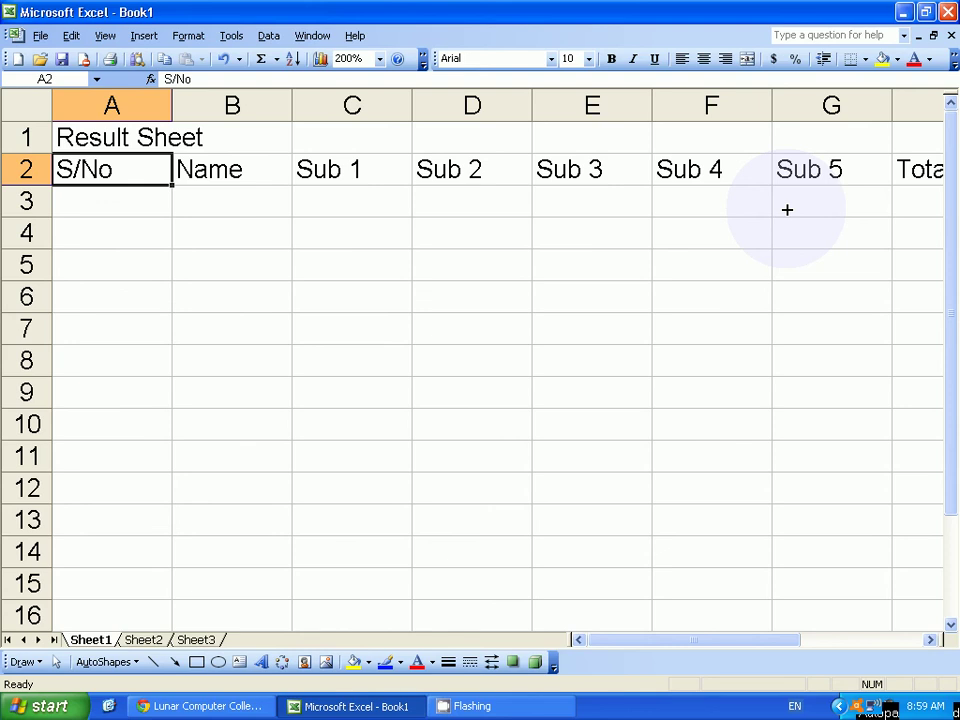
pyautogui.press('Down')
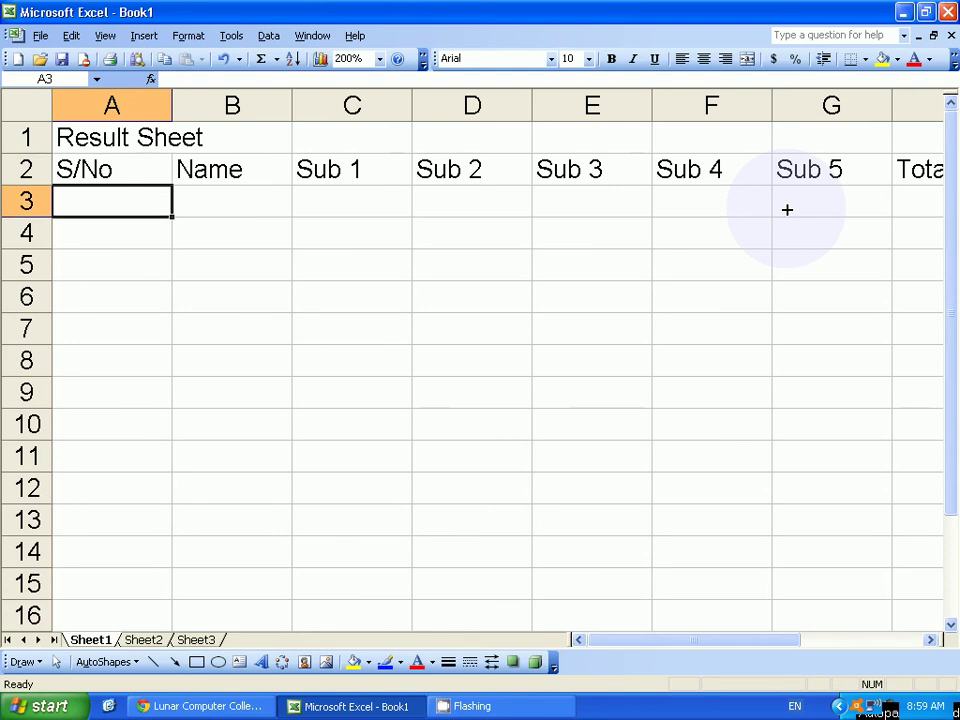
# - Enter serial number 1 and student name ABC in A3:B3
pyautogui.write('1')
pyautogui.press('Tab')
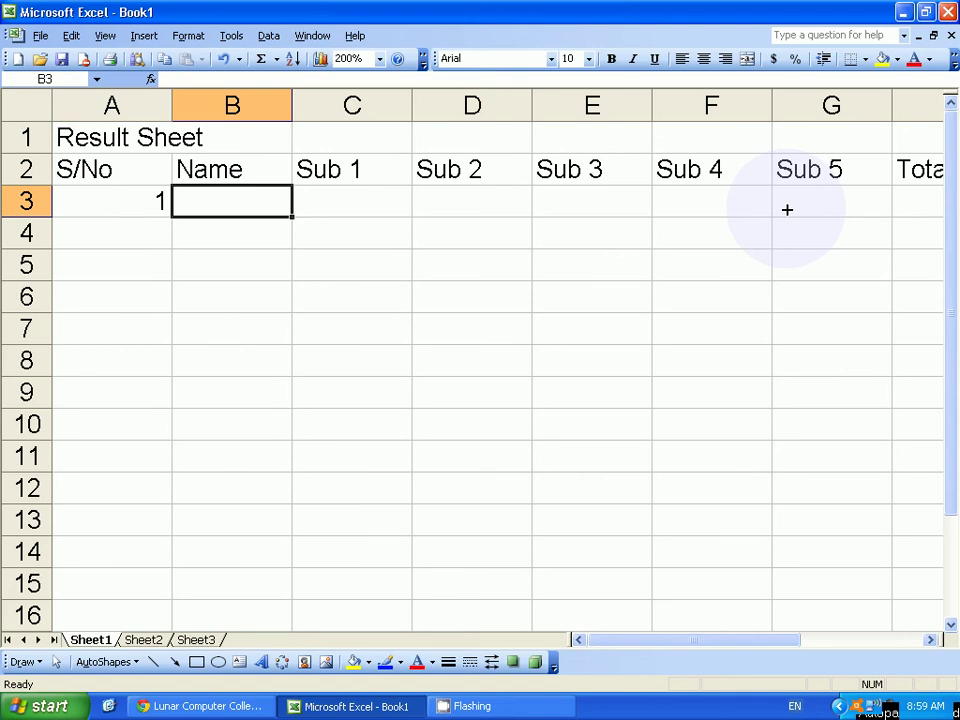
pyautogui.write('ABC')
pyautogui.hotkey('ctrl', 'Return')
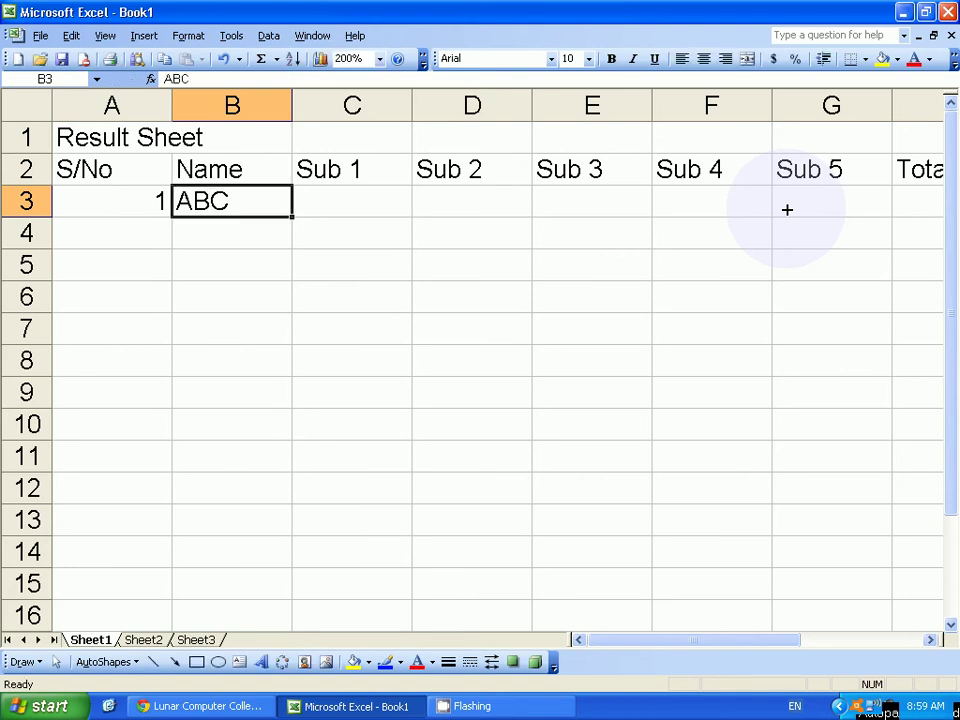
pyautogui.press('Tab')
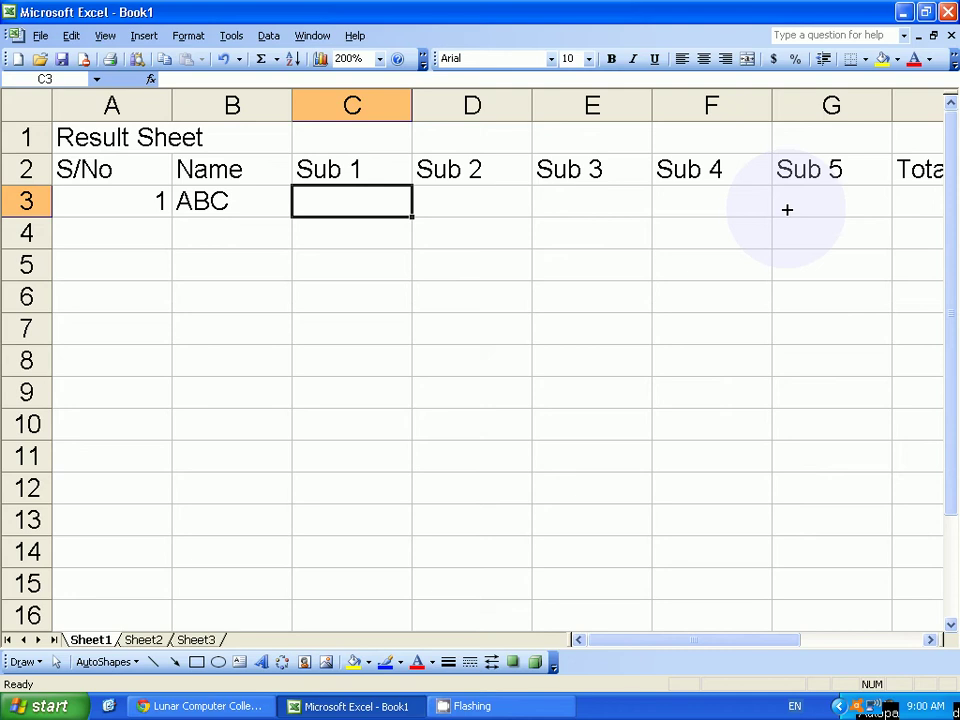
# - Enter the marks 56, 76, 87, 56 and 67 into C3:G3
pyautogui.write('56')
pyautogui.press('Tab')
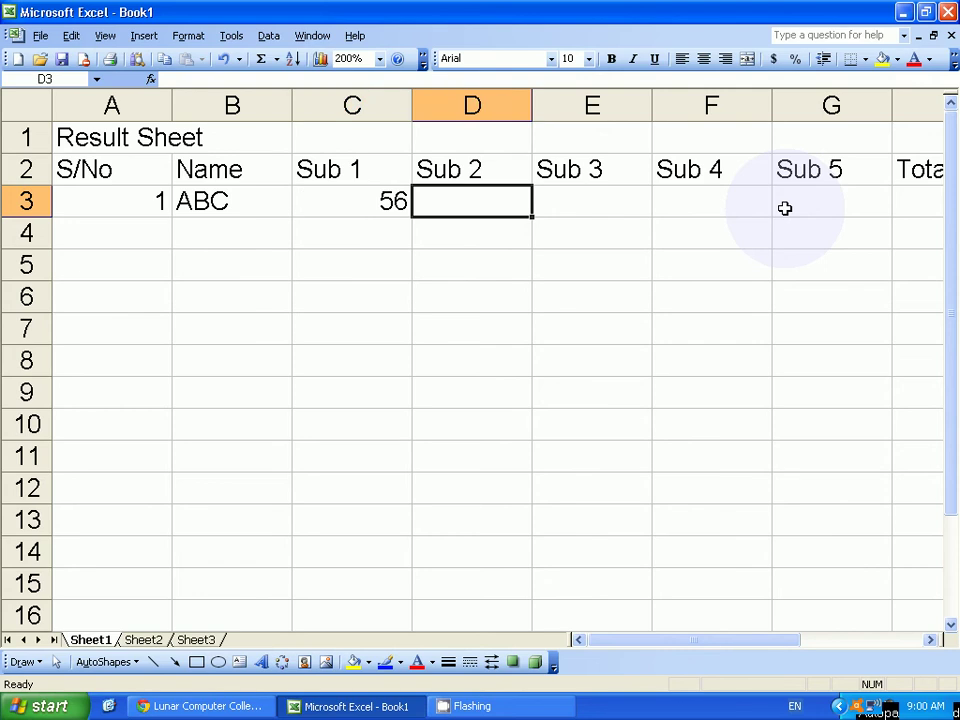
pyautogui.write('76')
pyautogui.press('Tab')
pyautogui.write('87')
pyautogui.press('Tab')
pyautogui.write('56')
pyautogui.press('Tab')
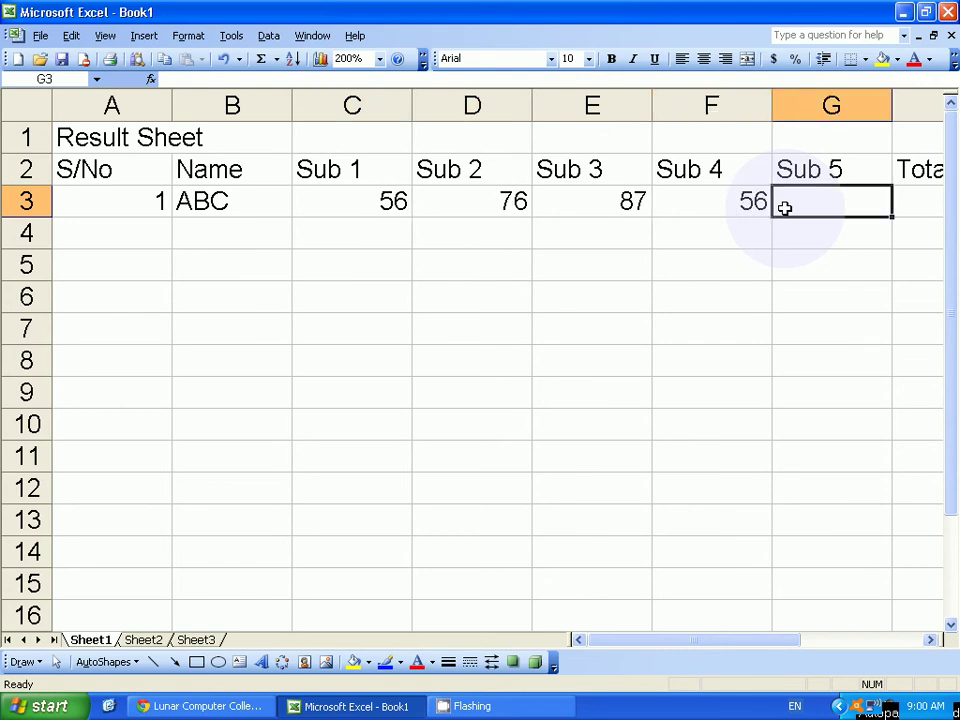
pyautogui.write('67')
pyautogui.press('Tab')
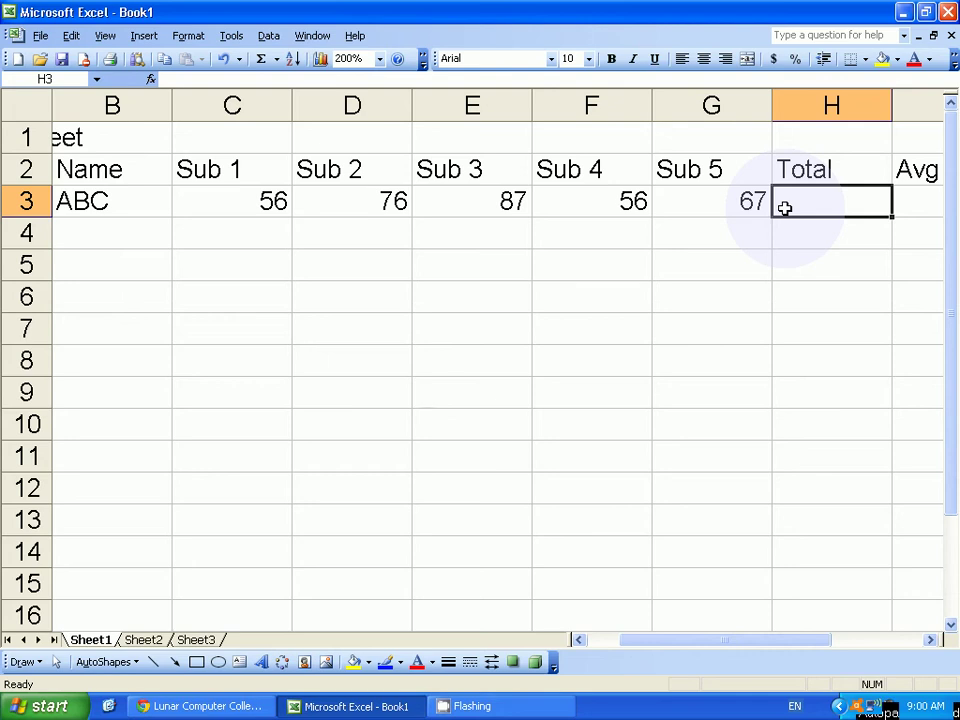
# - Enter =SUM(C3:G3) in H3, giving a total of 342
pyautogui.write('=')
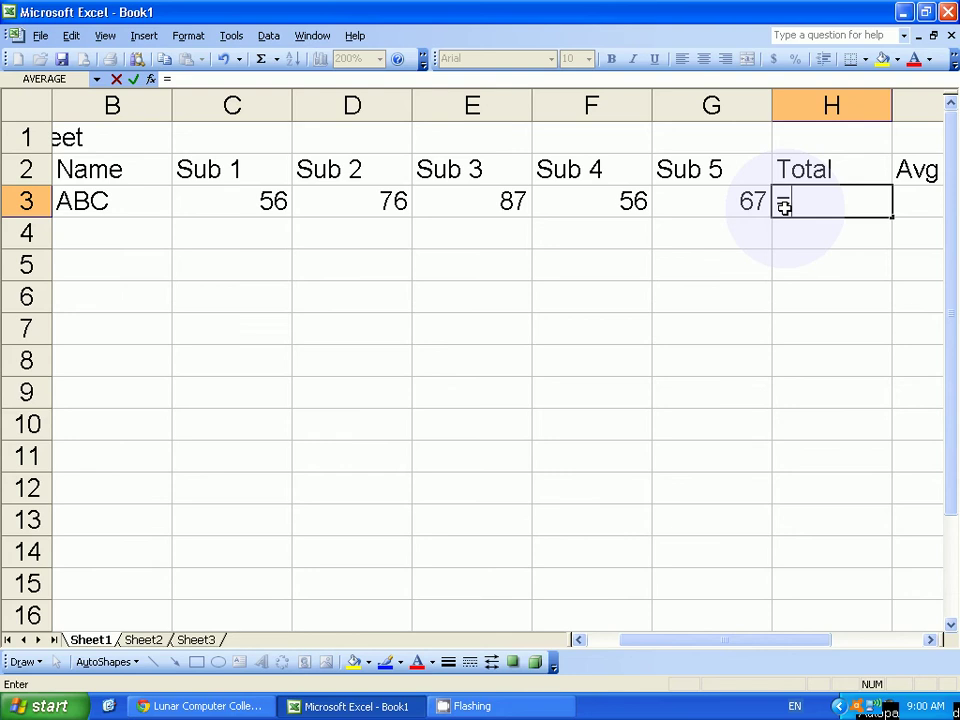
pyautogui.write('sum')
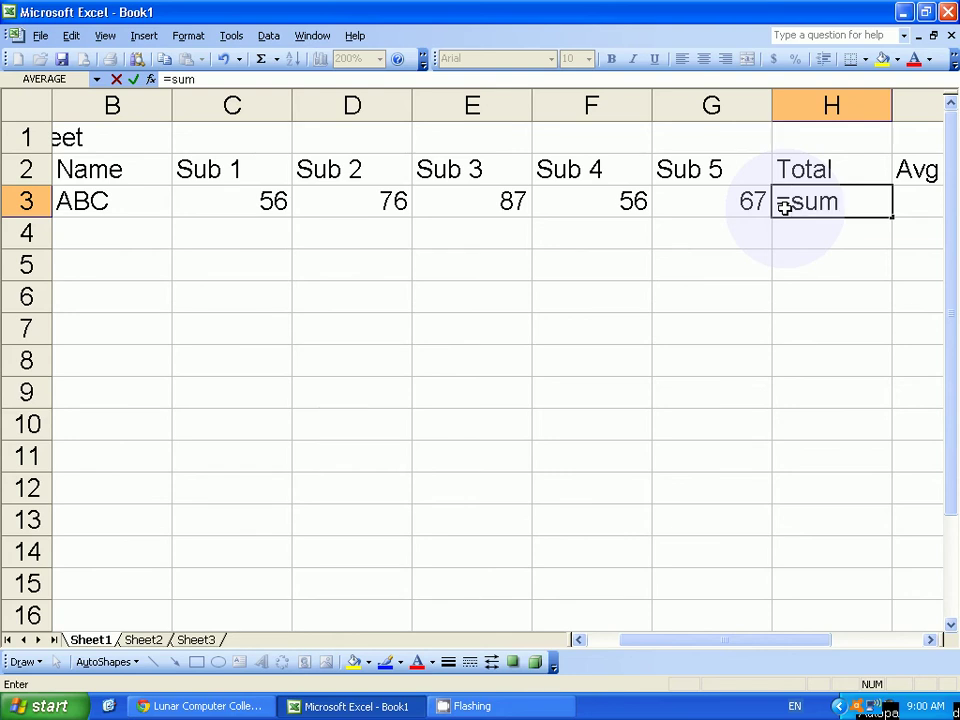
pyautogui.write('(')
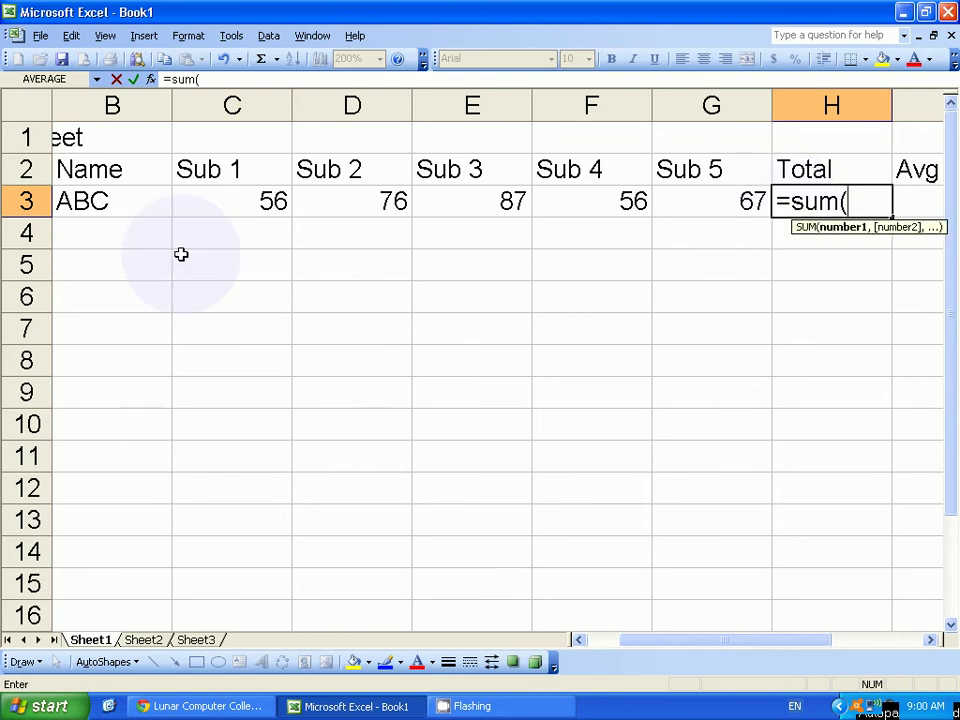
pyautogui.click(231, 205)
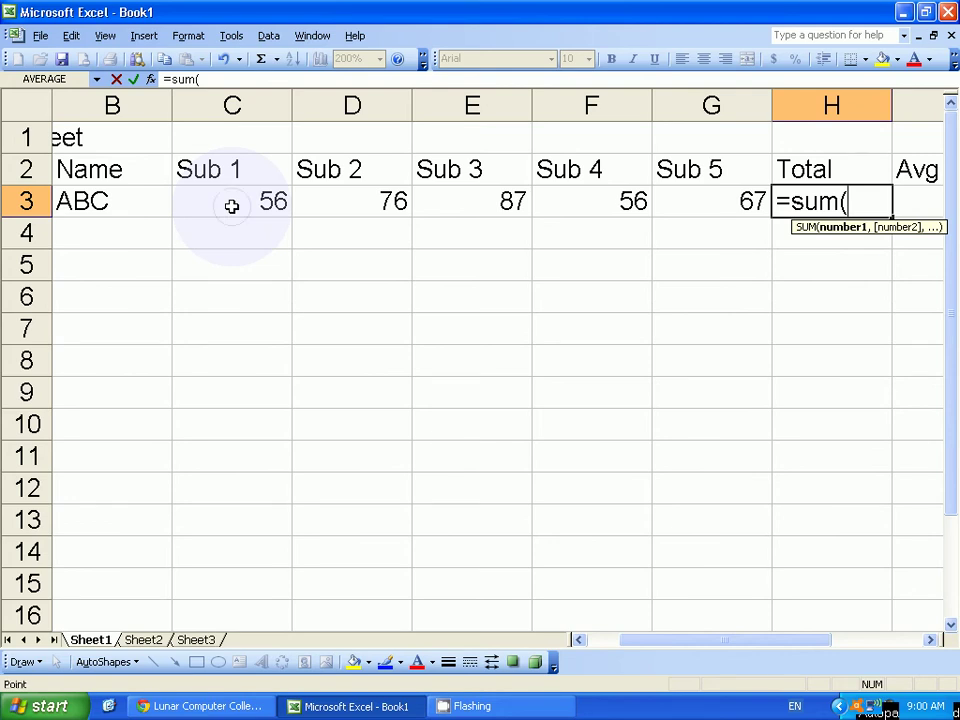
pyautogui.moveTo(231, 205); pyautogui.dragTo(685, 208)
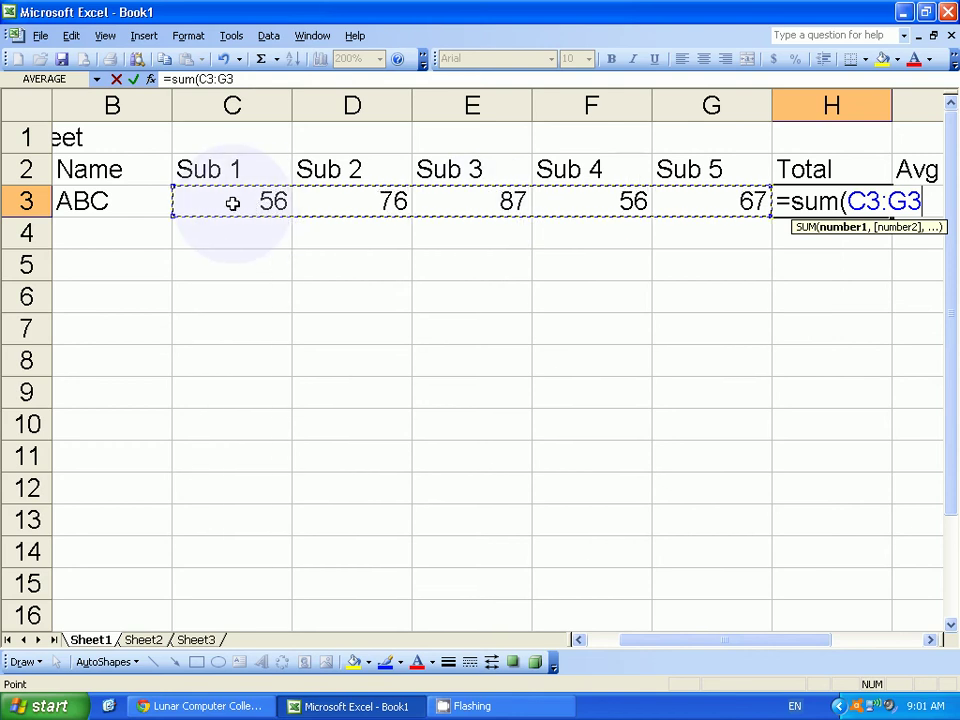
pyautogui.write(')')
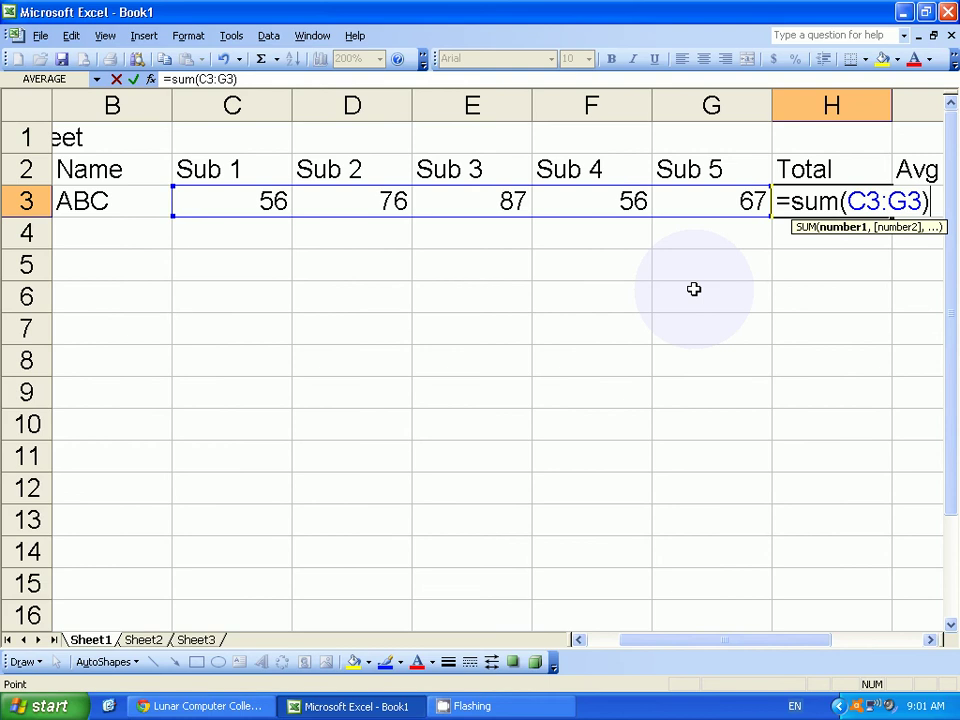
pyautogui.press('Return')
pyautogui.press('Up')
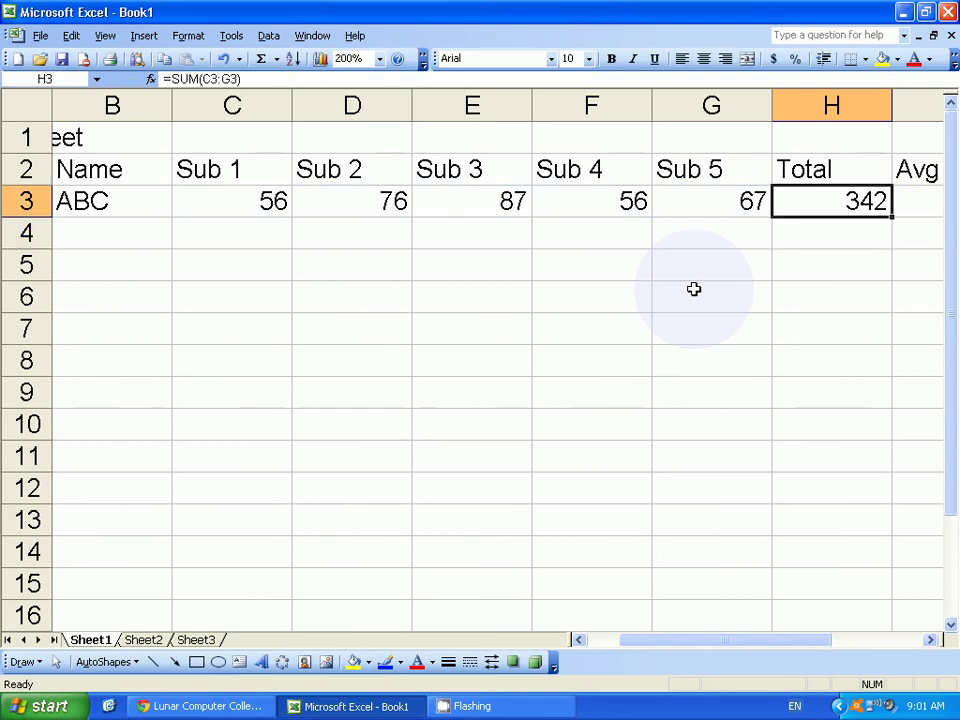
pyautogui.hscroll(1, 694, 289)
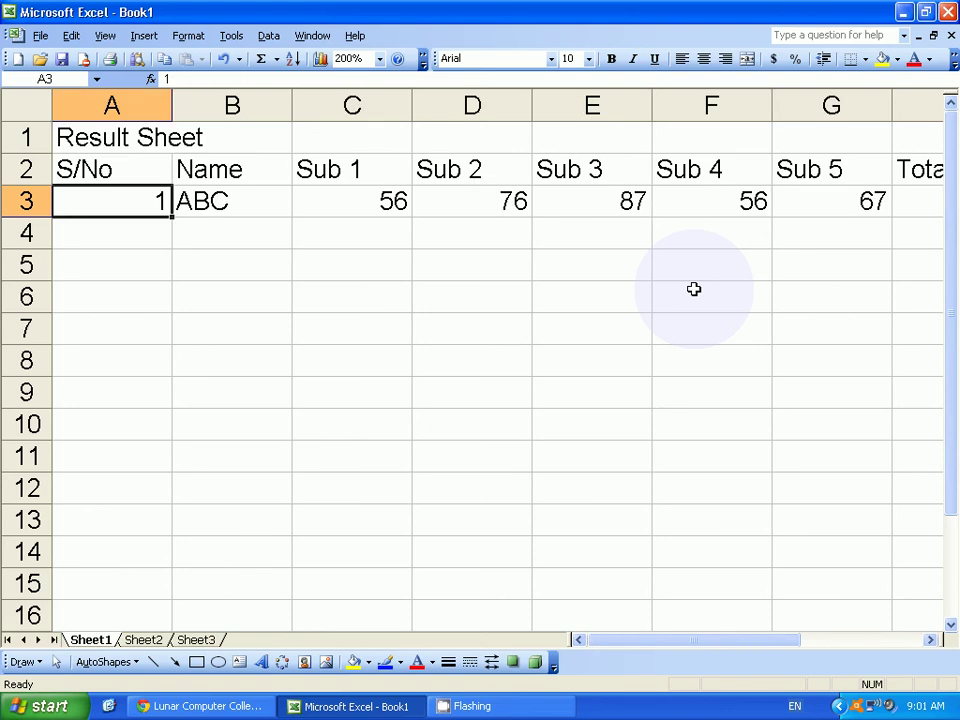
pyautogui.press('Right')
pyautogui.press('Right')
pyautogui.press('Right')
pyautogui.press('Right')
pyautogui.press('Right')
pyautogui.press('Right')
pyautogui.press('Right')
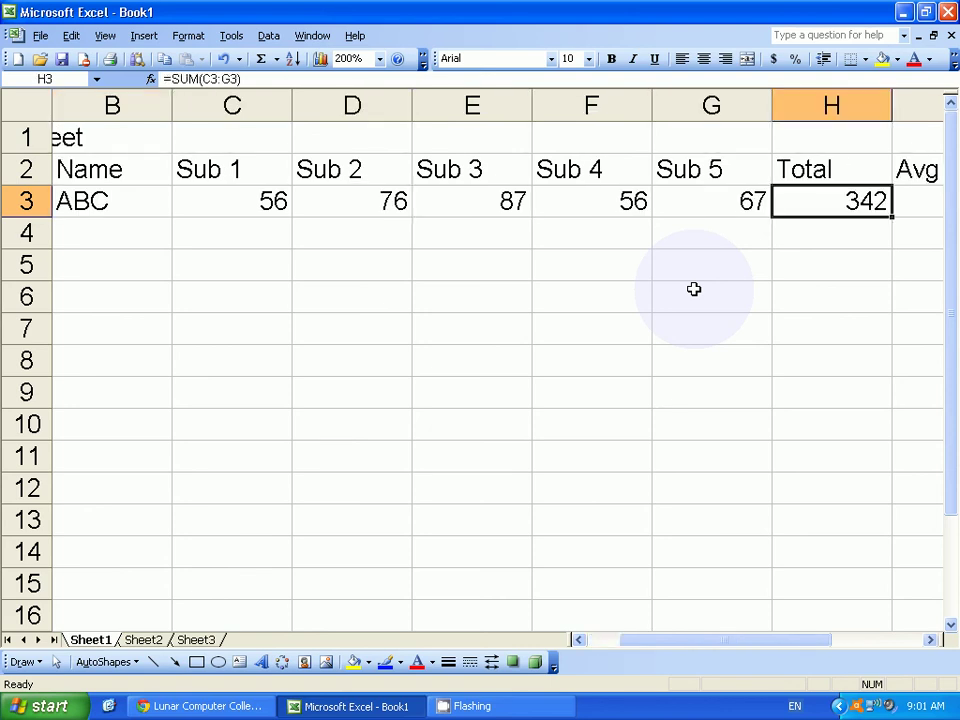
pyautogui.press('Right')
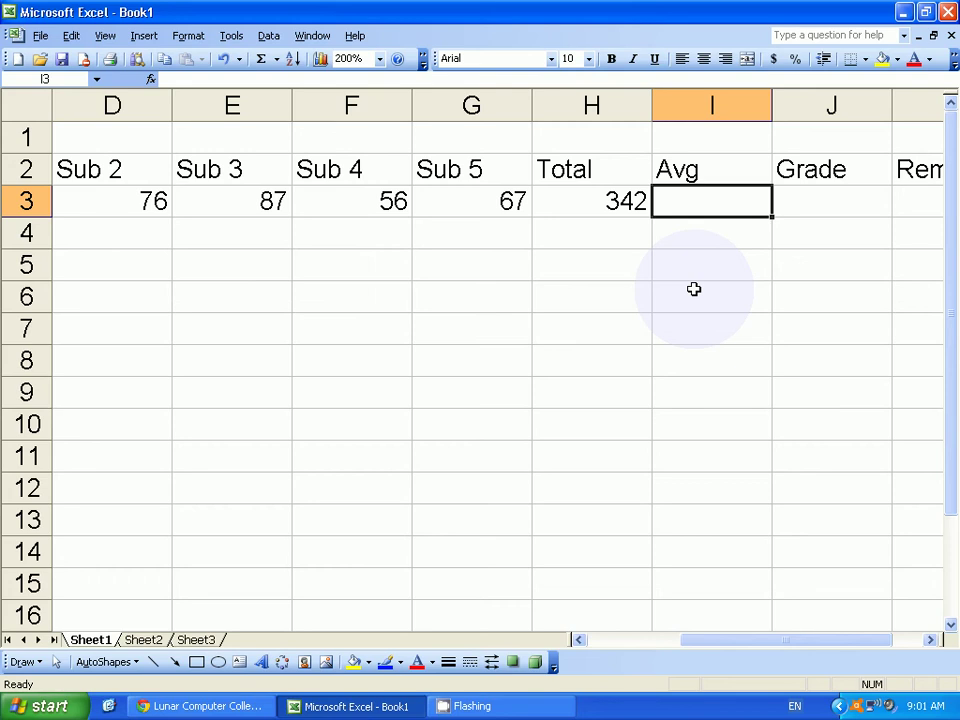
# - Enter +AVERAGE(C3:G3) in I3, giving an average of 68.4
pyautogui.write('+')
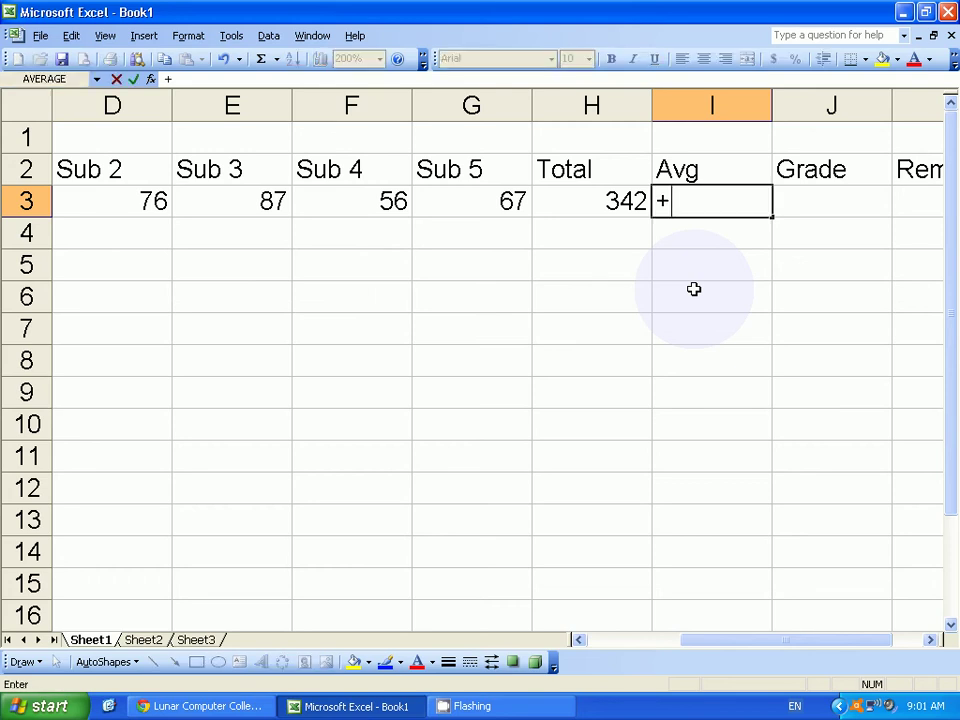
pyautogui.write('average')
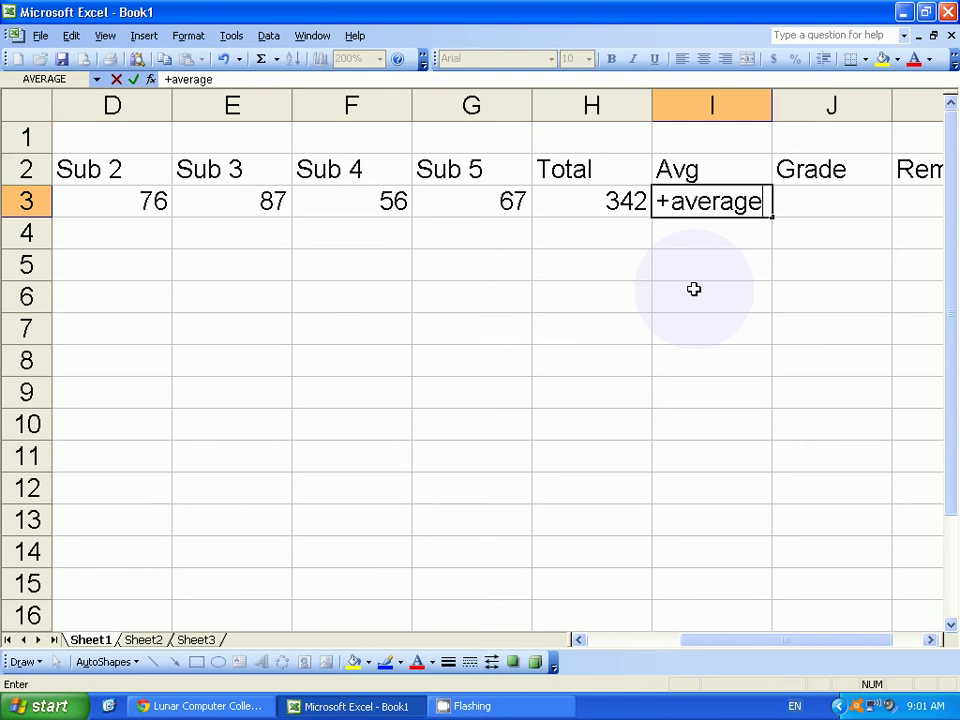
pyautogui.write('(')
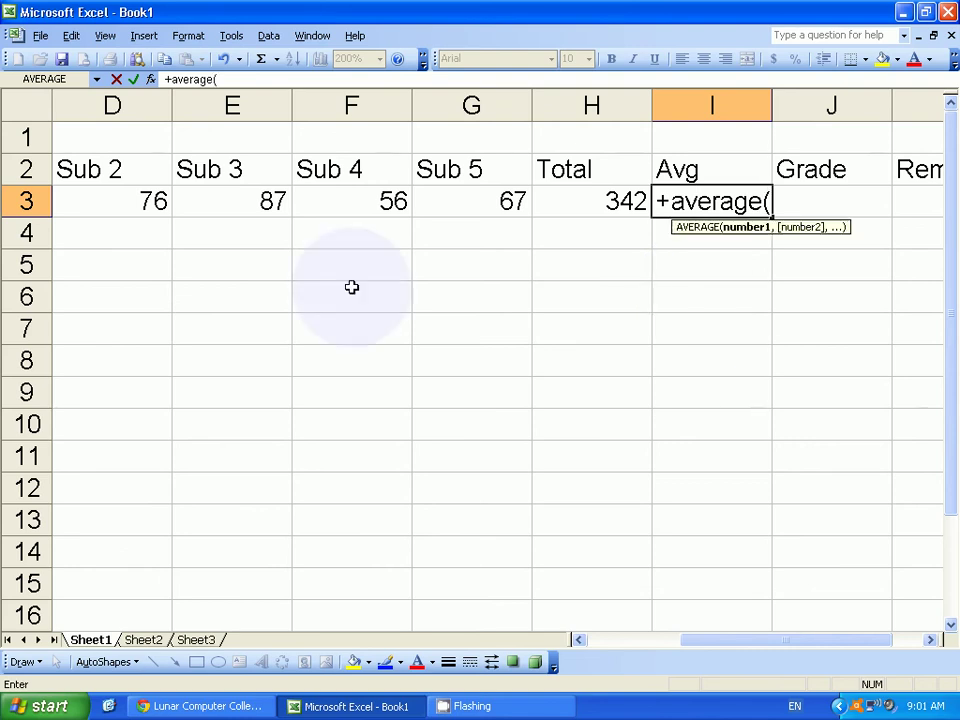
pyautogui.click(580, 640)
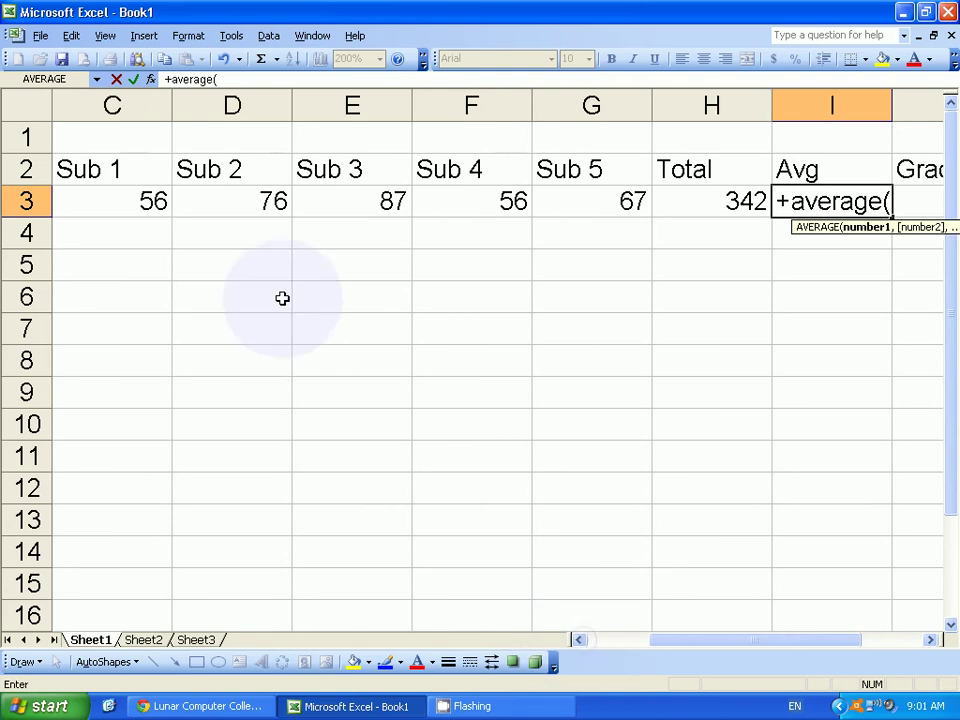
pyautogui.click(144, 201)
pyautogui.moveTo(144, 201); pyautogui.dragTo(534, 201)
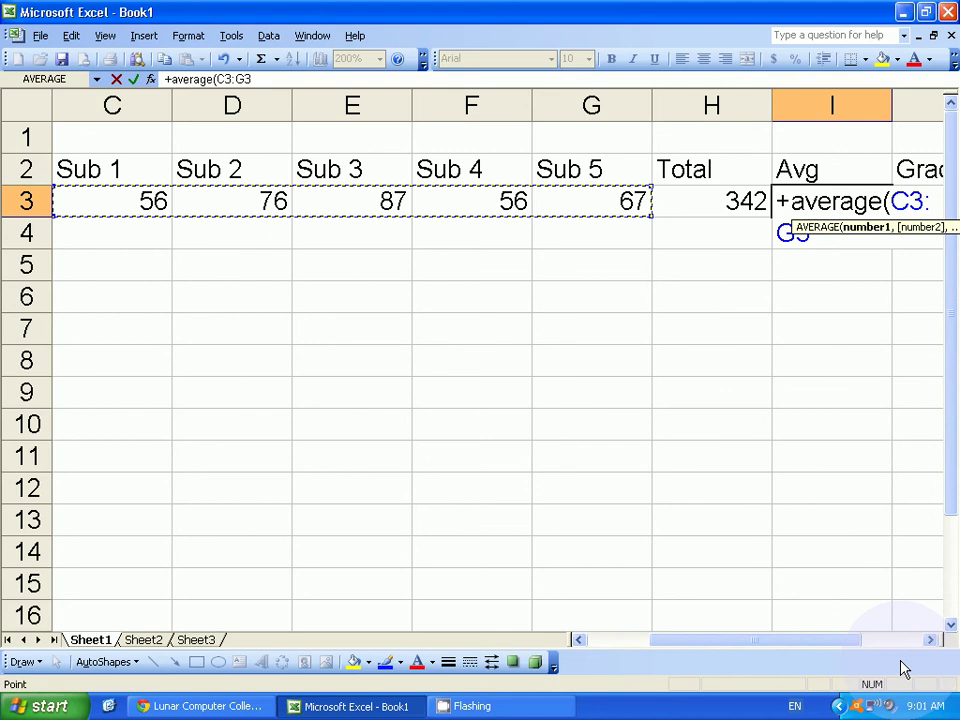
pyautogui.hscroll(1, 720, 516)
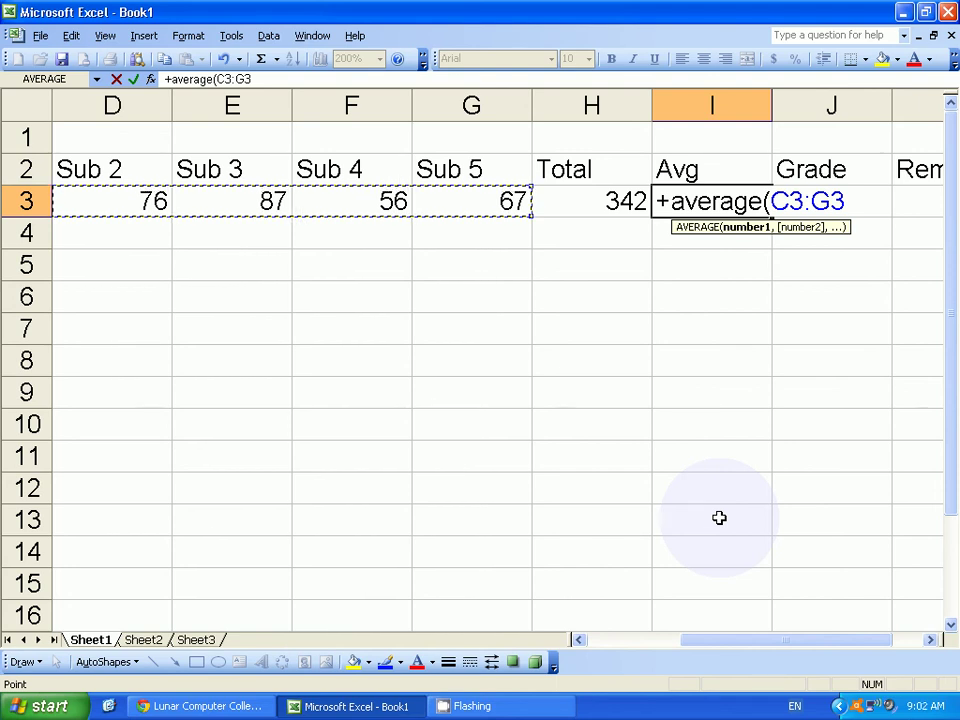
pyautogui.write(')')
pyautogui.press('Return')
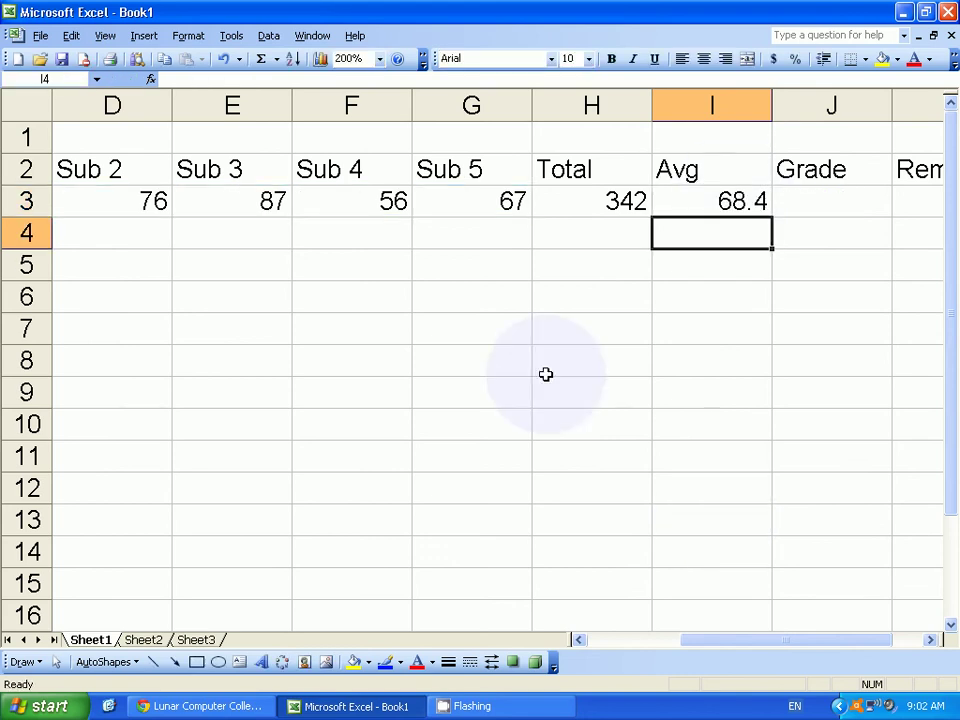
# - Review the SUM formula in H3 and the AVERAGE formula in I3 without changes
pyautogui.click(605, 209)
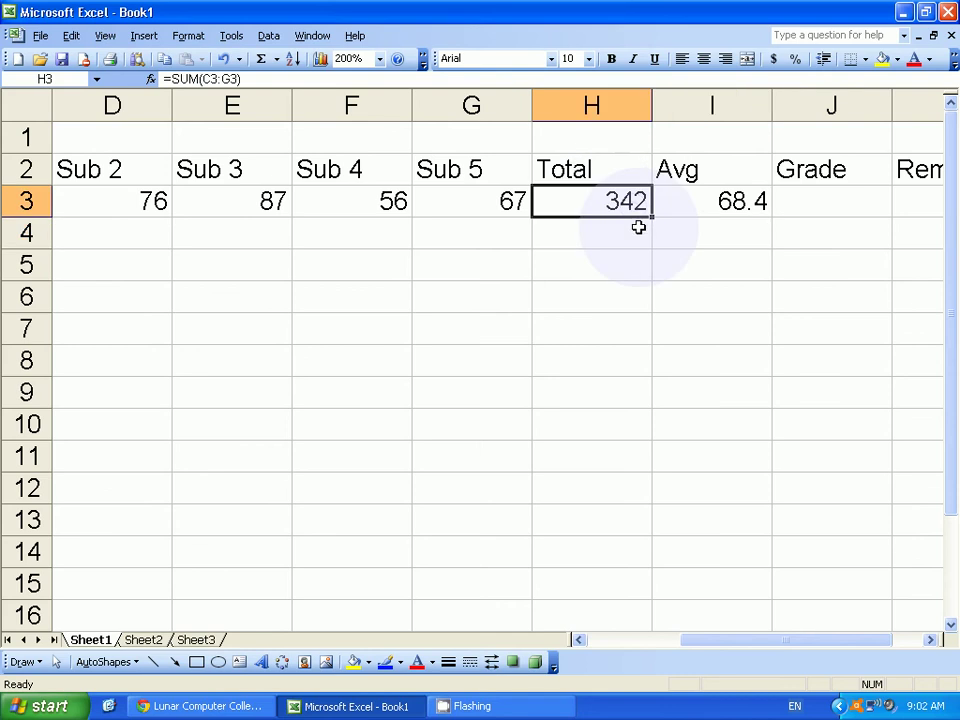
pyautogui.press('F2')
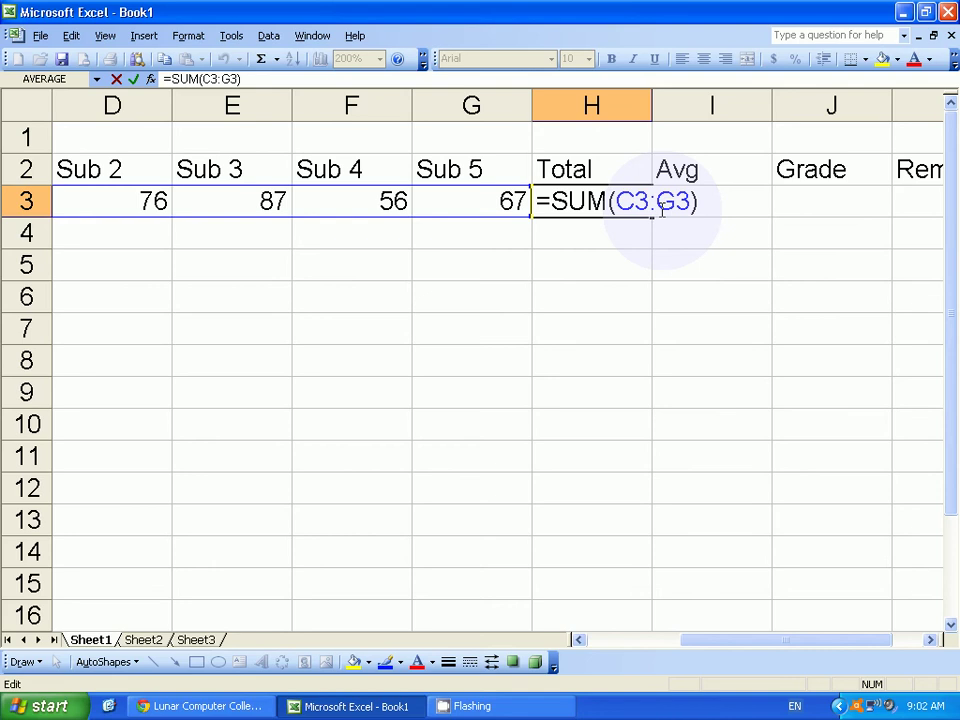
pyautogui.press('Return')
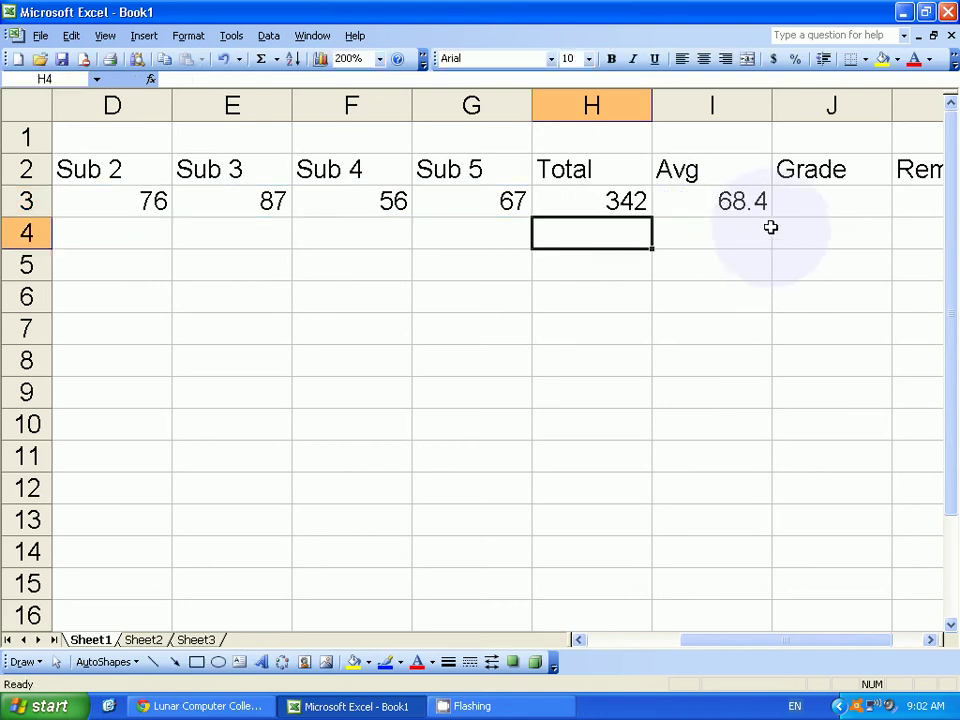
pyautogui.press('Up')
pyautogui.press('Right')
pyautogui.press('F2')
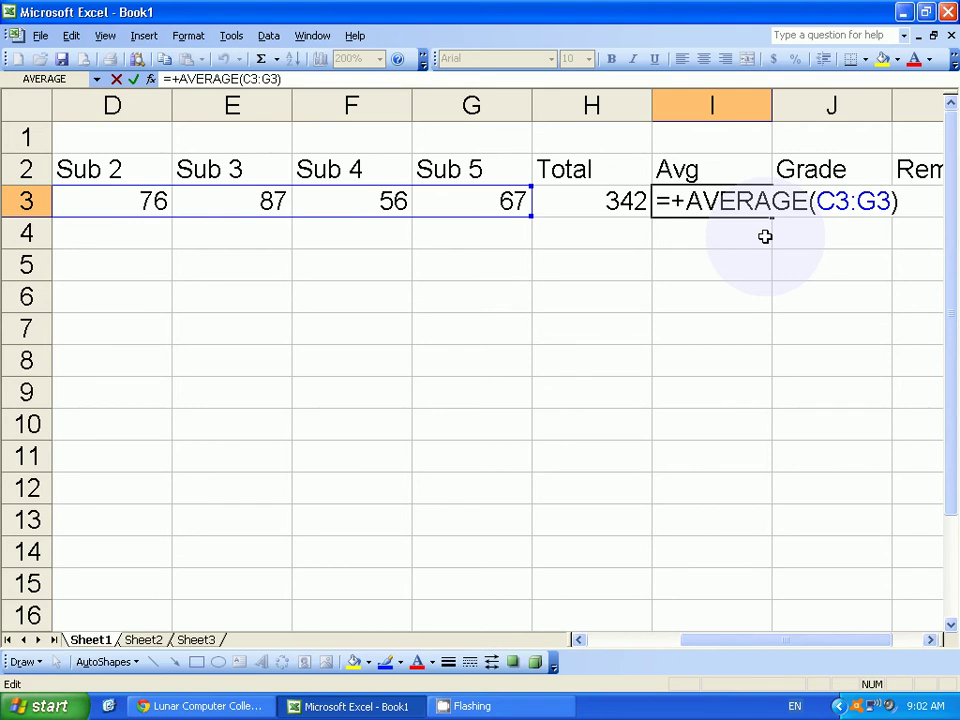
pyautogui.press('Return')
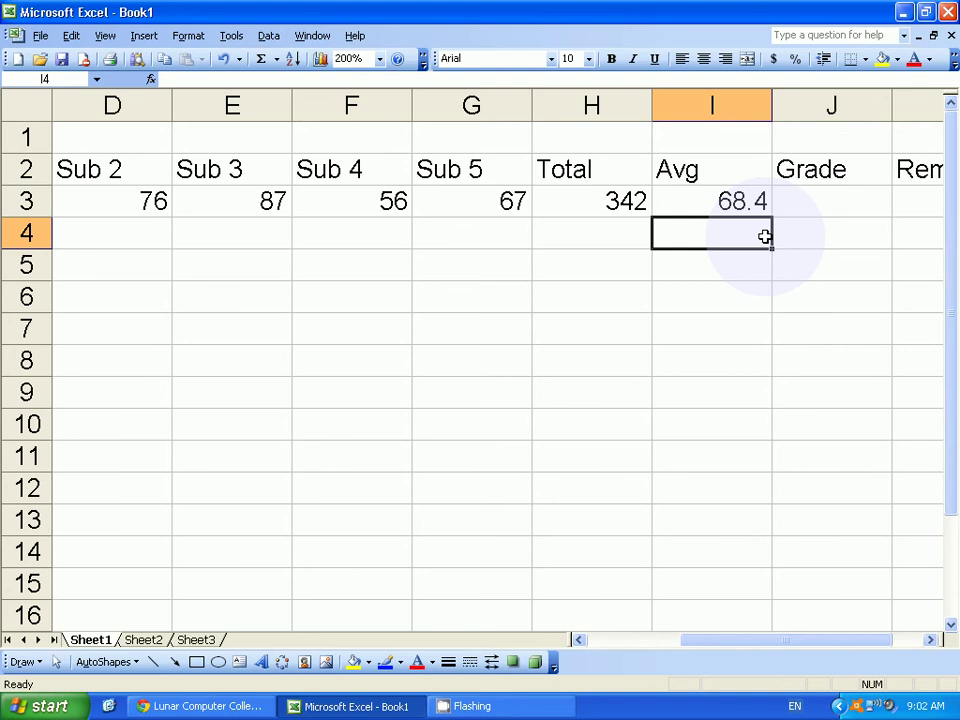
pyautogui.press('Up')
pyautogui.press('Left')
pyautogui.press('F2')
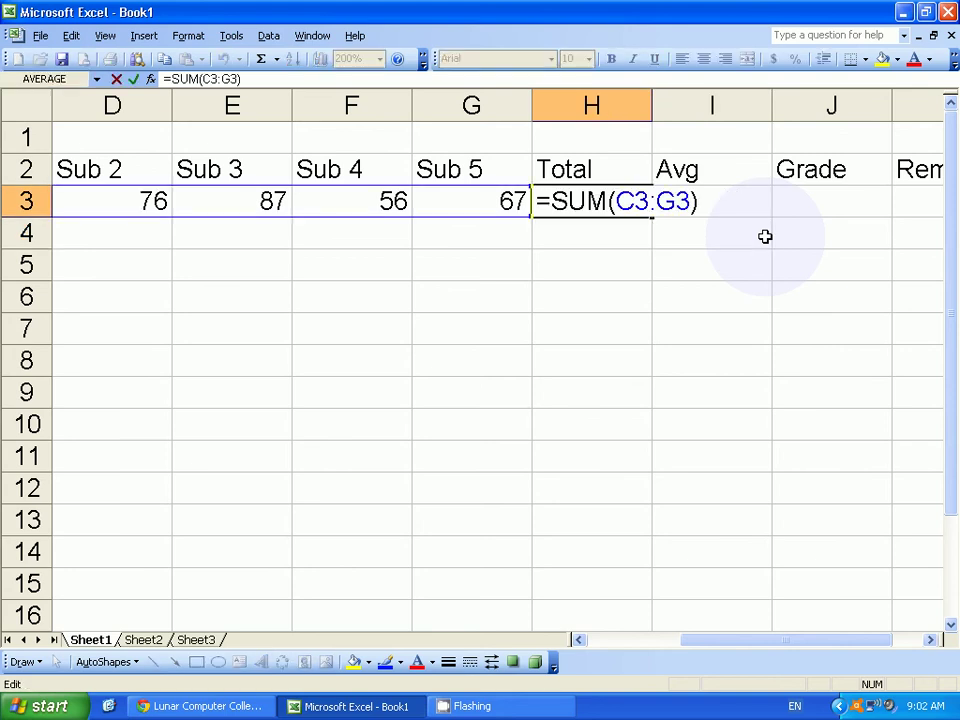
pyautogui.press('Tab')
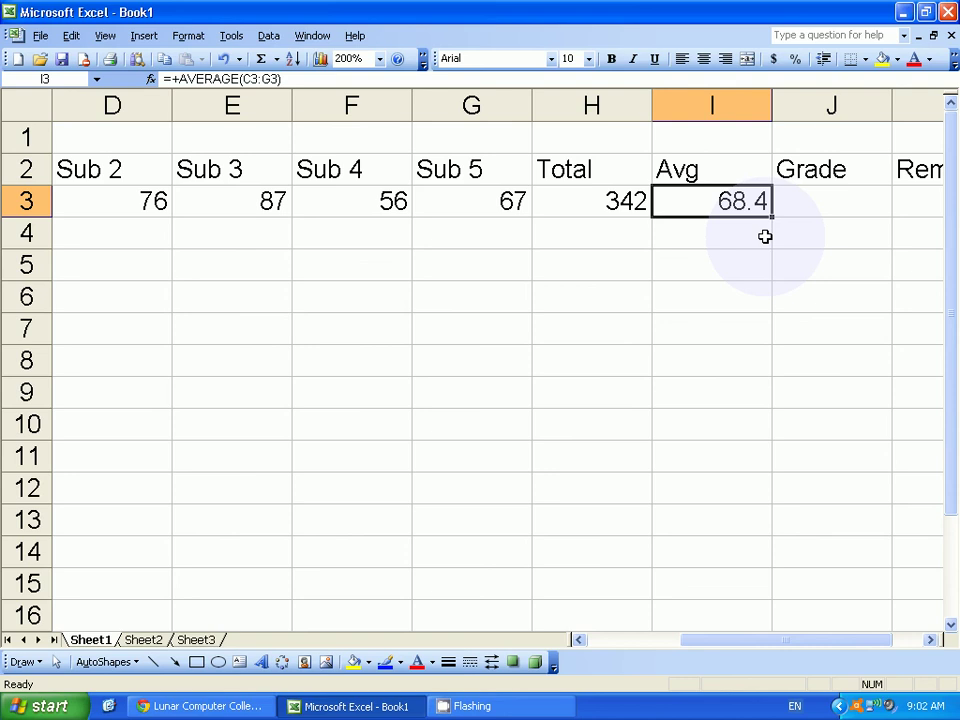
# - Delete the leading plus in I3 so it reads =AVERAGE(C3:G3)
pyautogui.press('F2')
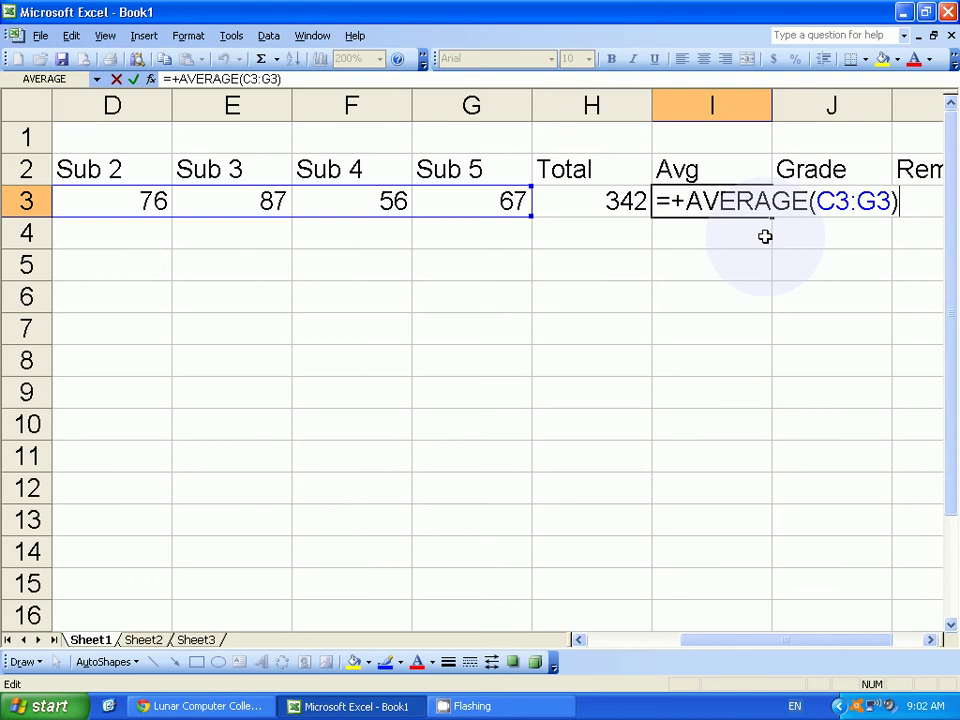
pyautogui.press('Home')
pyautogui.press('Right')
pyautogui.press('Delete')
pyautogui.press('Return')
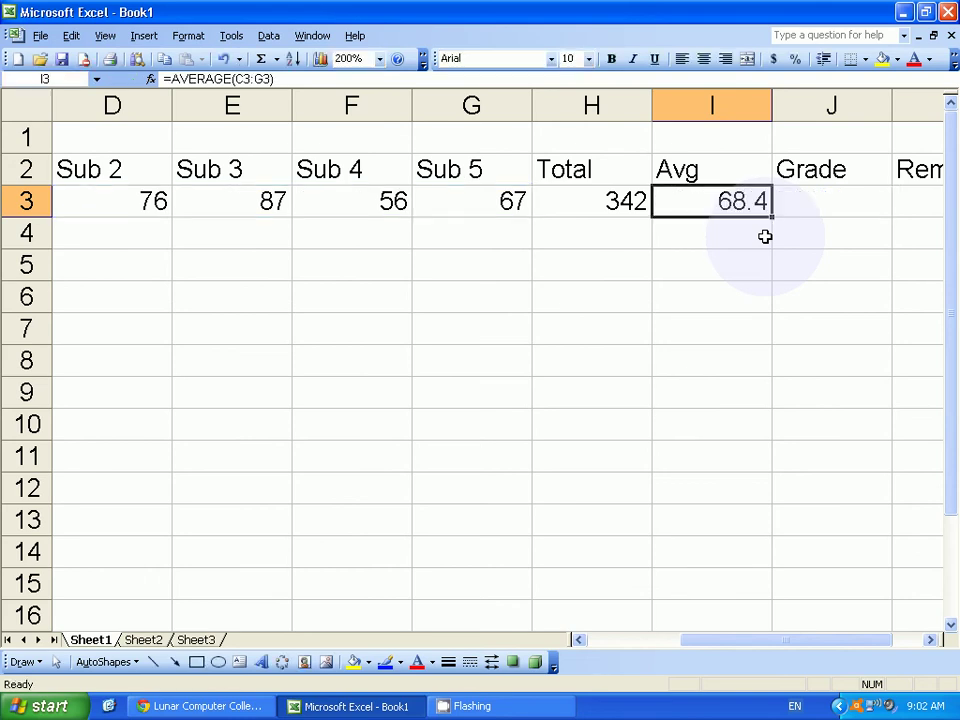
pyautogui.press('F2')
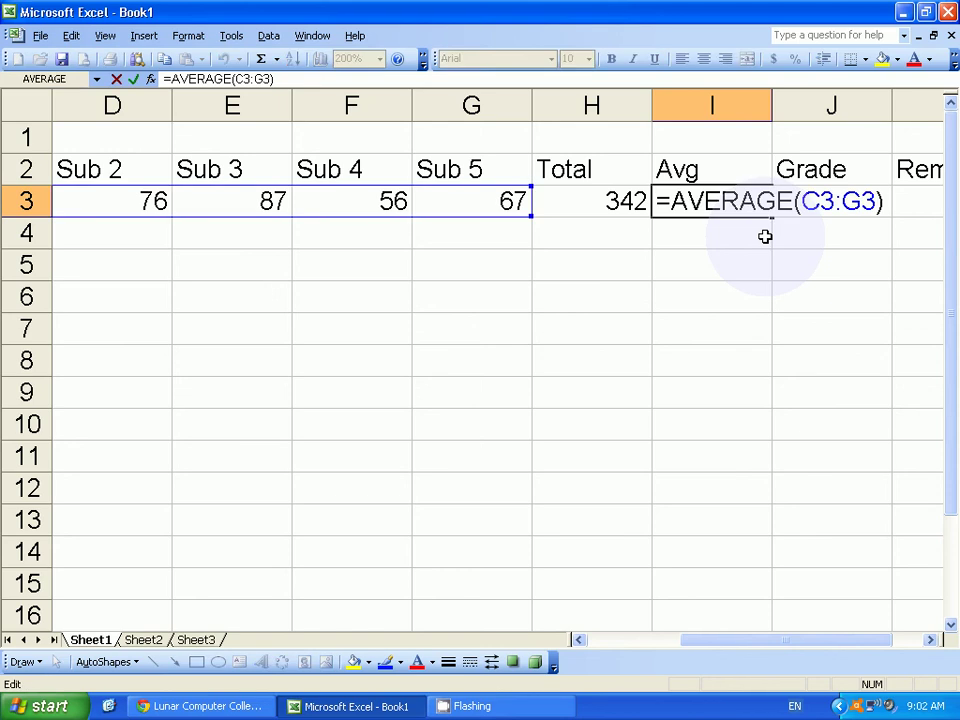
pyautogui.press('Return')
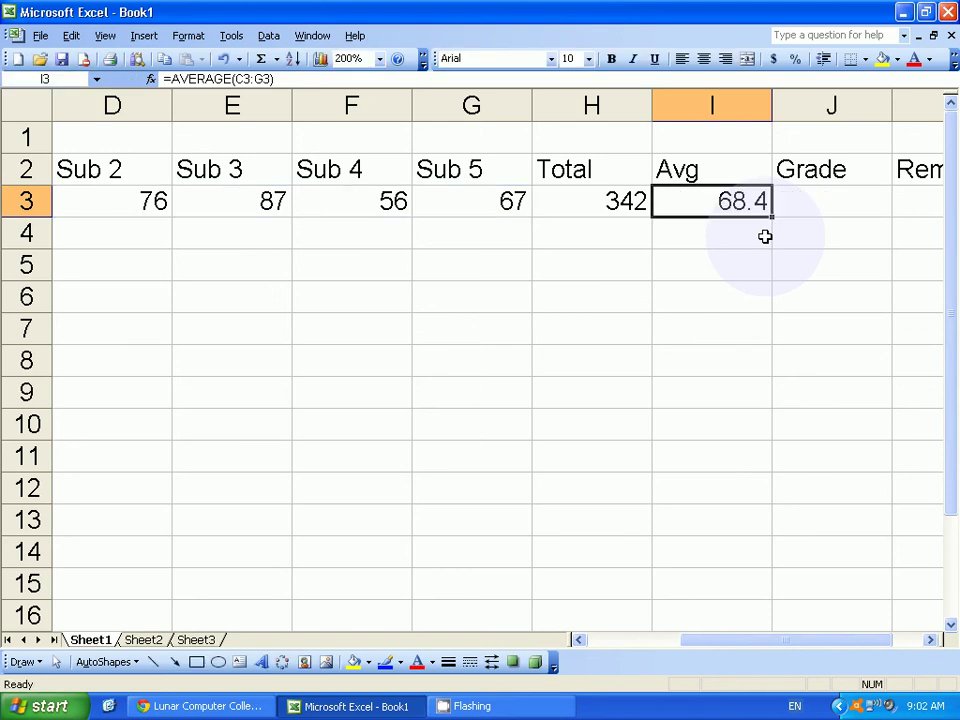
pyautogui.press('Right')
pyautogui.press('Left')
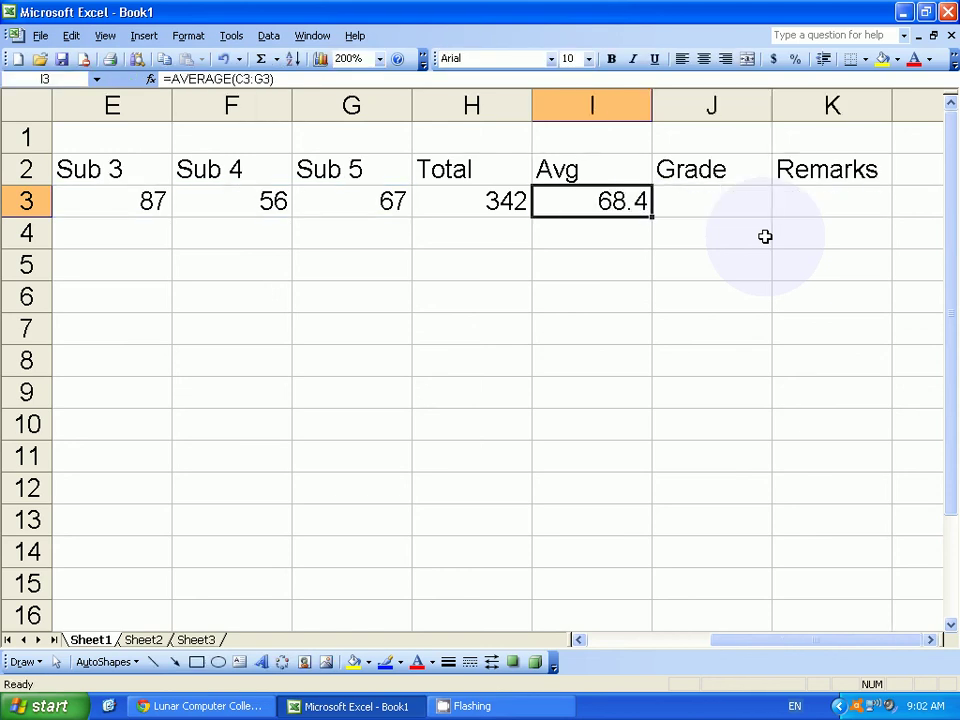
pyautogui.press('Left')
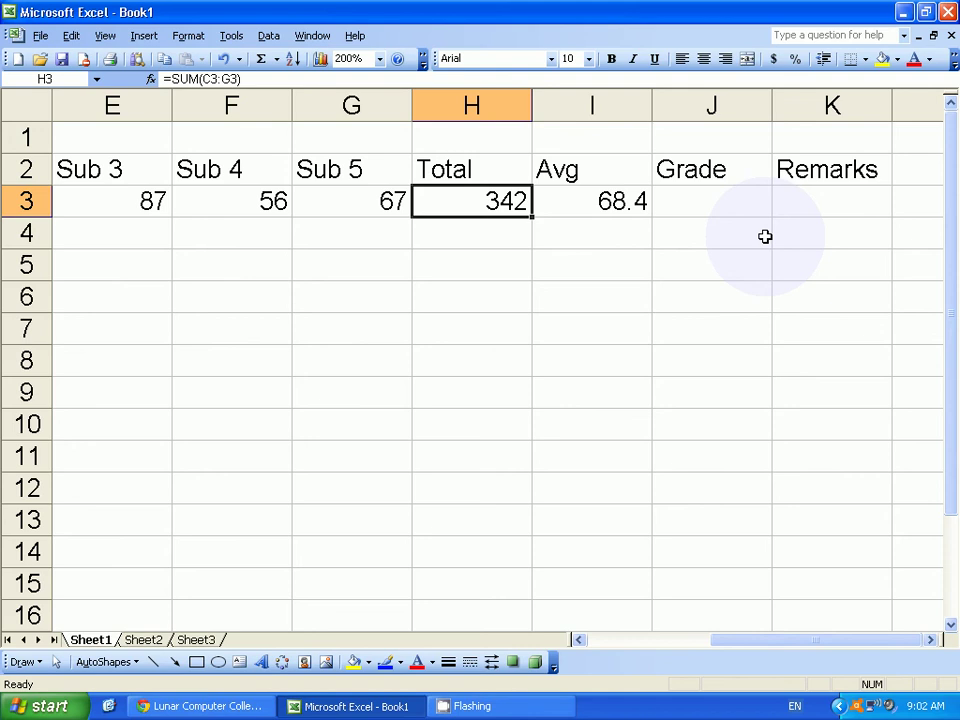
# - Change the Sub 1 mark in C3 from 56 to 96, raising the Total to 382
pyautogui.press('Home')
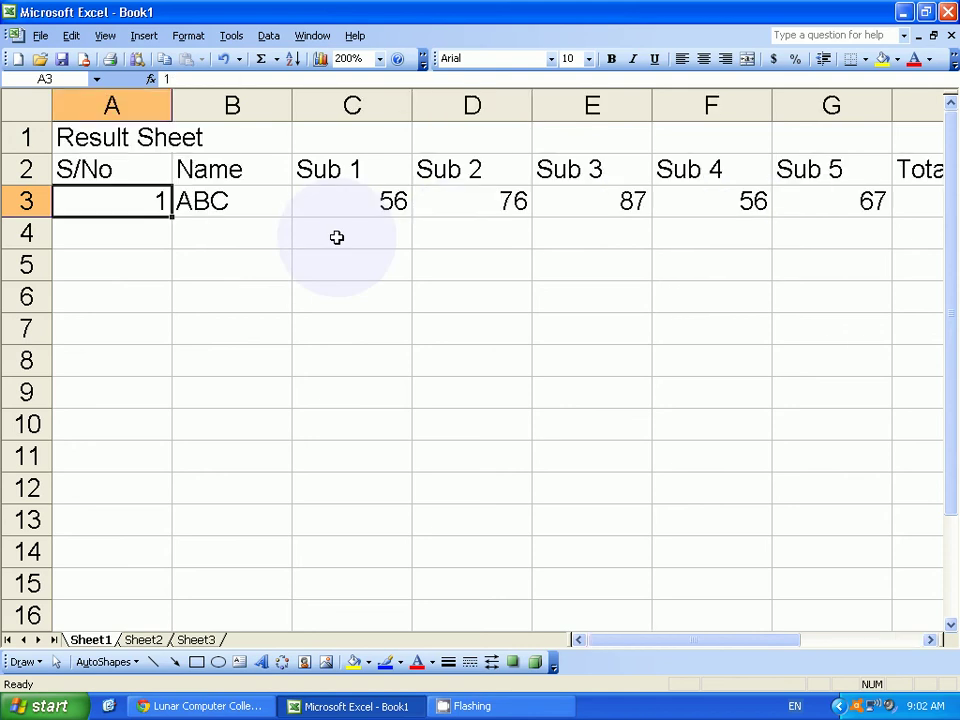
pyautogui.press('Right')
pyautogui.press('Right')
pyautogui.press('Right')
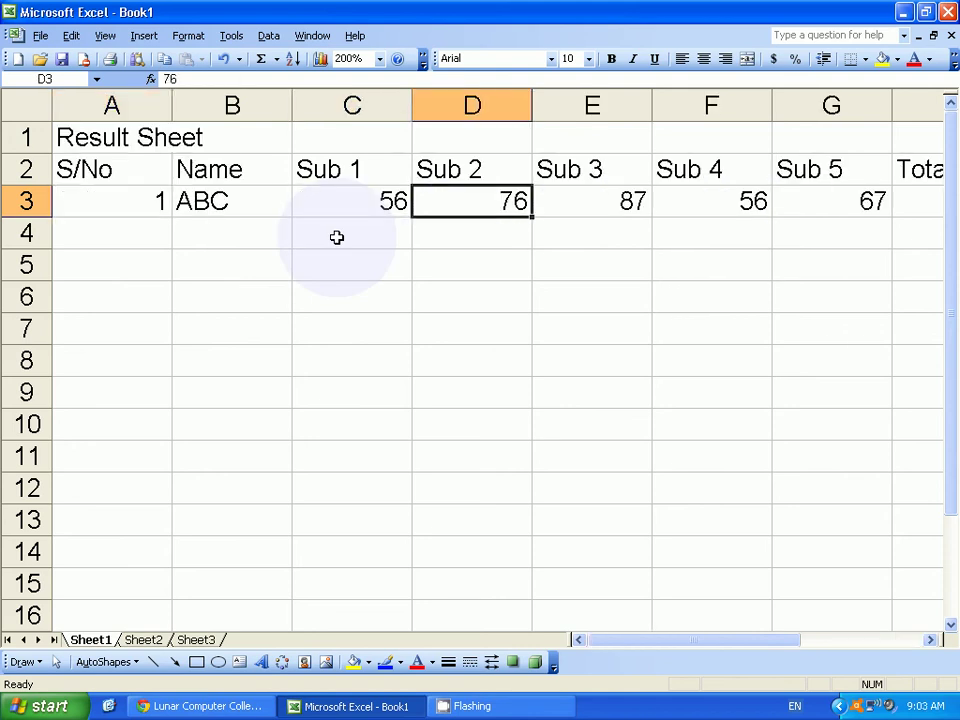
pyautogui.press('Left')
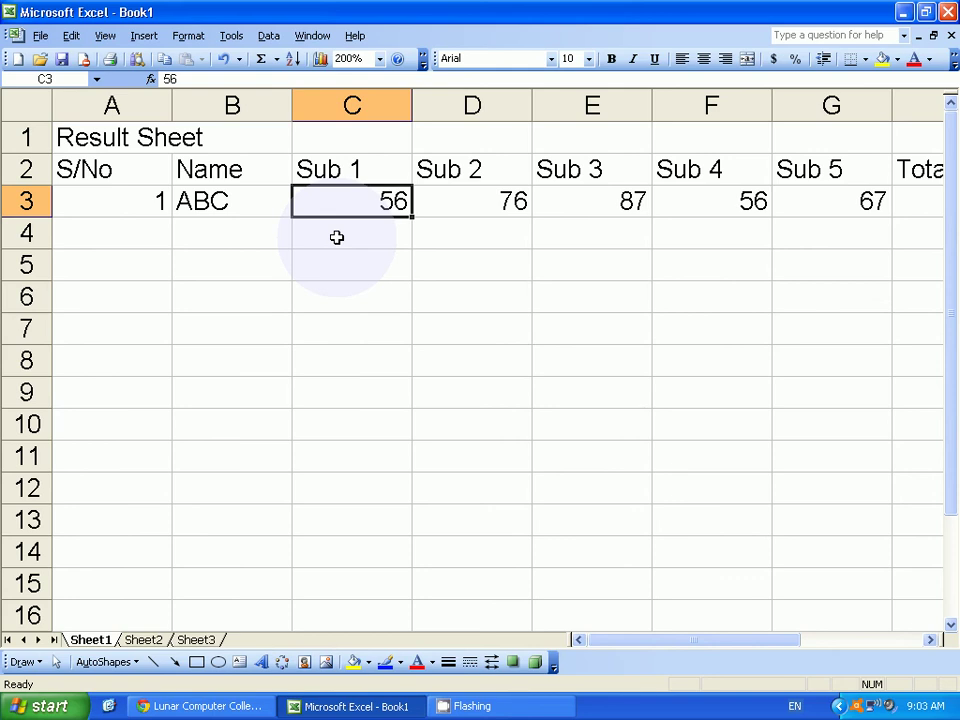
pyautogui.write('96')
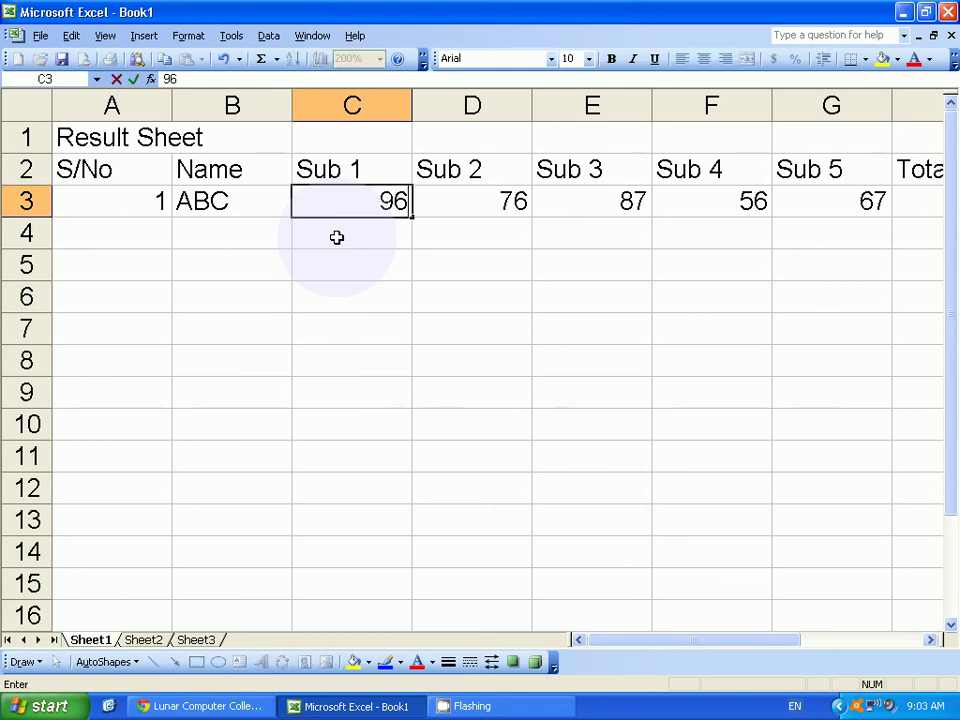
pyautogui.press('Tab')
pyautogui.press('Right')
pyautogui.press('Right')
pyautogui.press('Right')
pyautogui.press('Right')
pyautogui.press('Right')
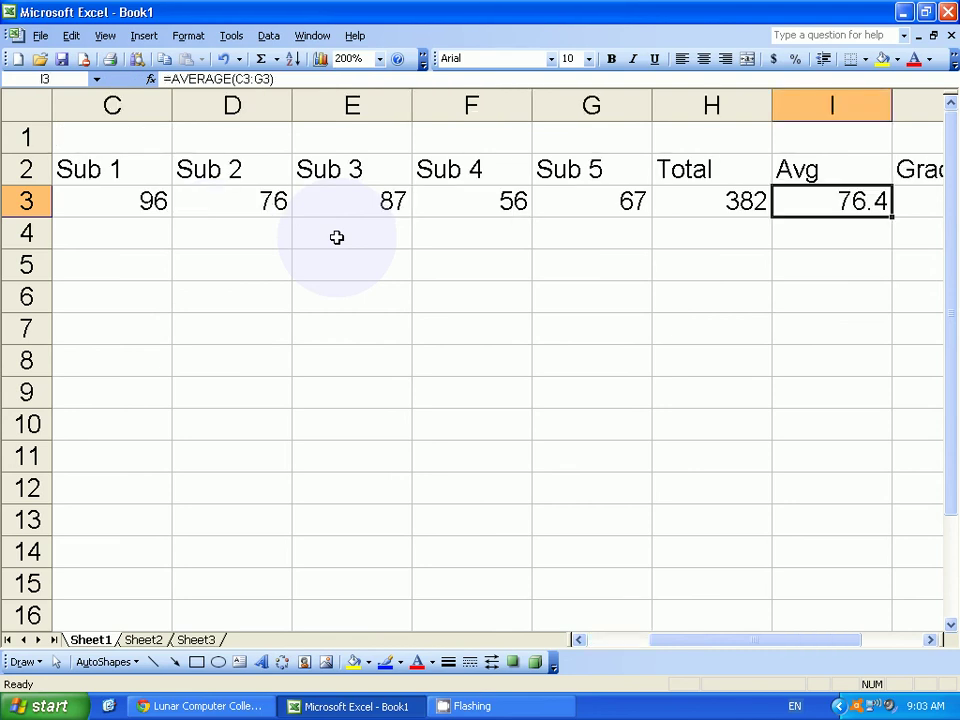
pyautogui.press('Right')
pyautogui.press('Left')
pyautogui.press('Left')
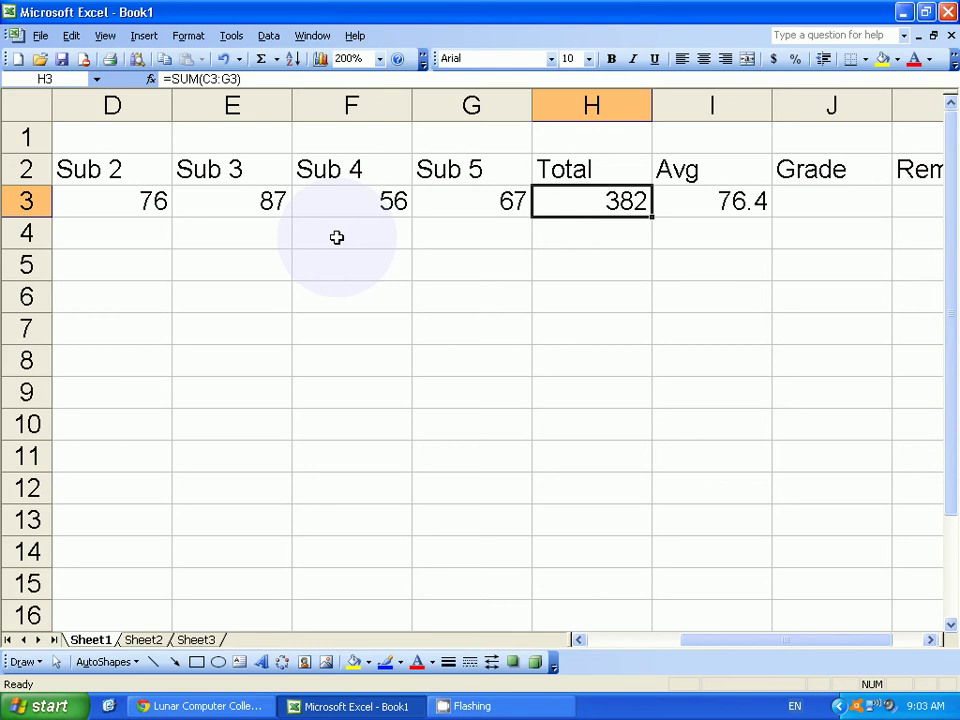
# - Overwrite the Sub 5 mark in G3, mistakenly entering 34
pyautogui.press('Left')
pyautogui.press('Left')
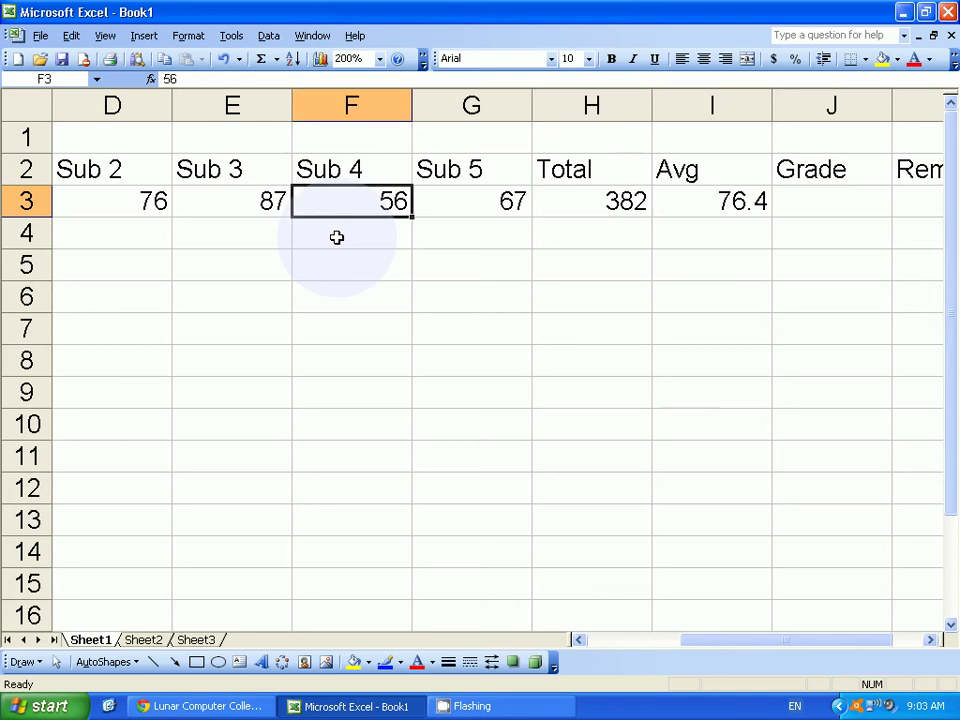
pyautogui.press('Right')
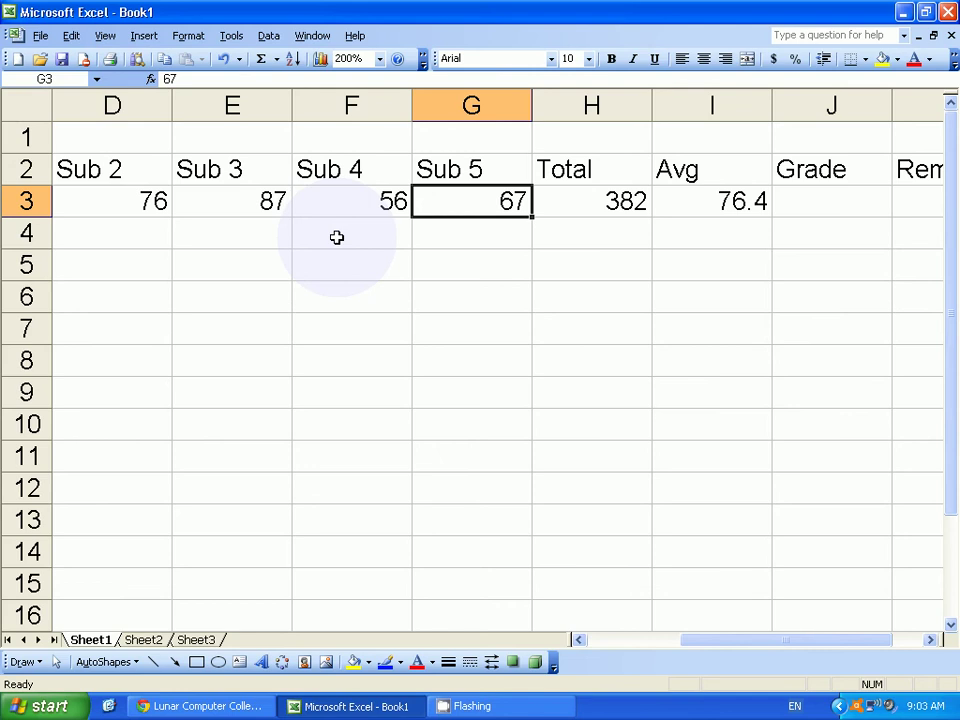
pyautogui.write('321')
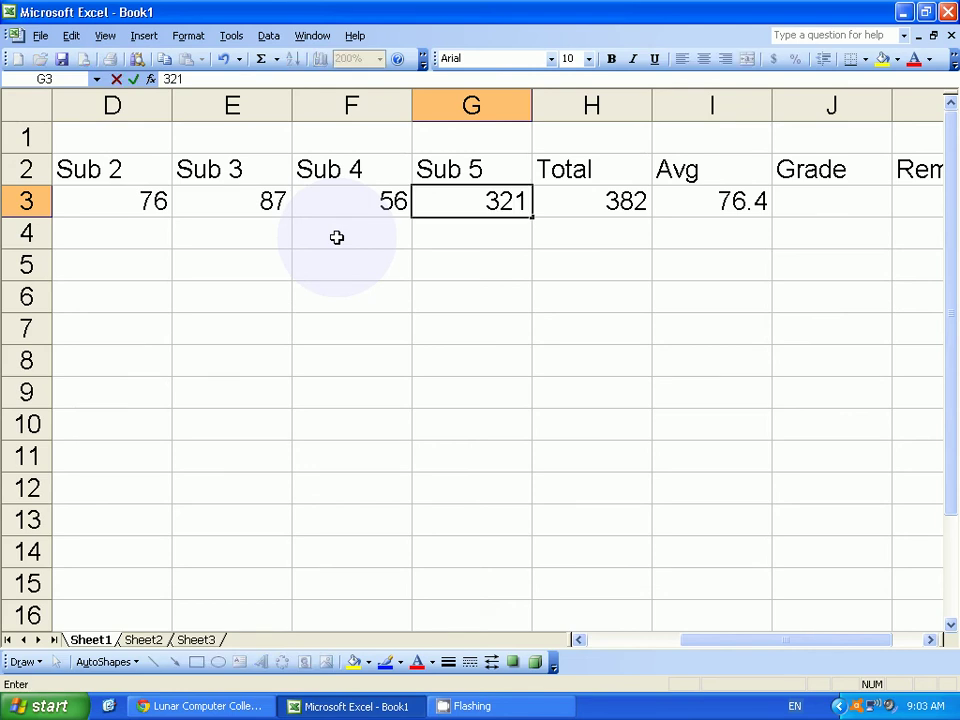
pyautogui.press('BackSpace')
pyautogui.press('BackSpace')
pyautogui.write('4')
pyautogui.press('Return')
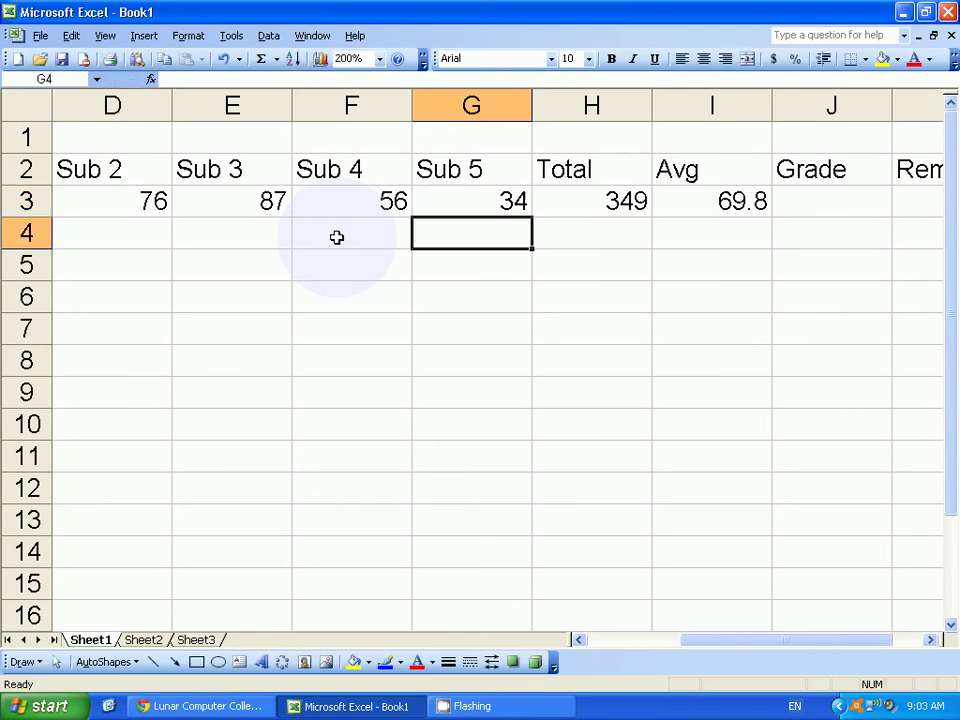
# - Correct the Sub 5 mark to 75 and confirm Total 390 and Avg 78
pyautogui.press('Up')
pyautogui.press('Right')
pyautogui.press('Right')
pyautogui.press('Right')
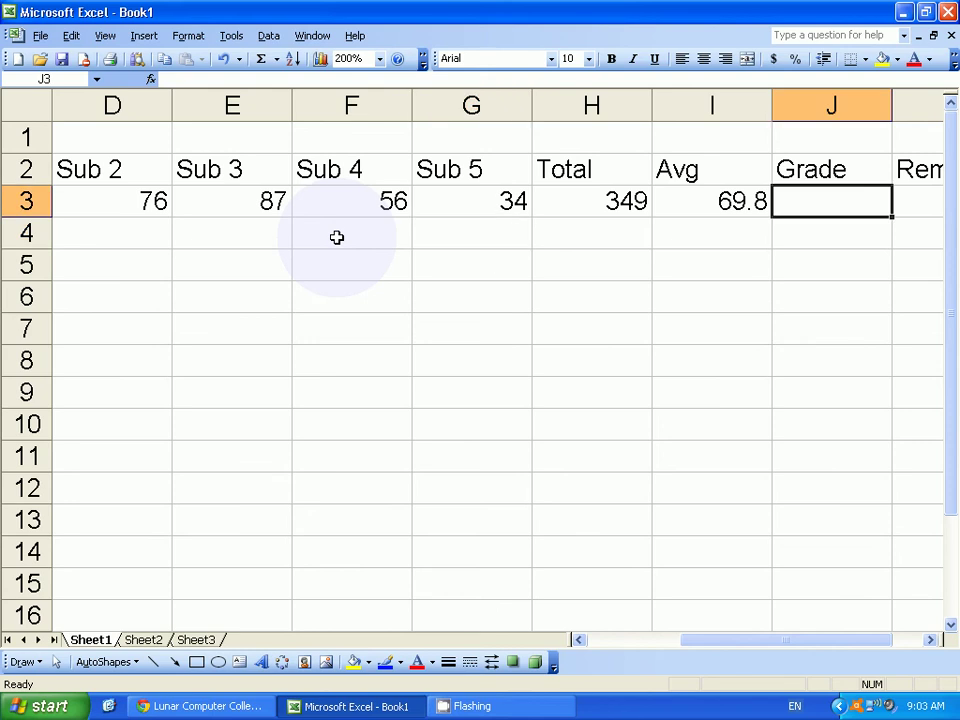
pyautogui.press('Left')
pyautogui.press('Left')
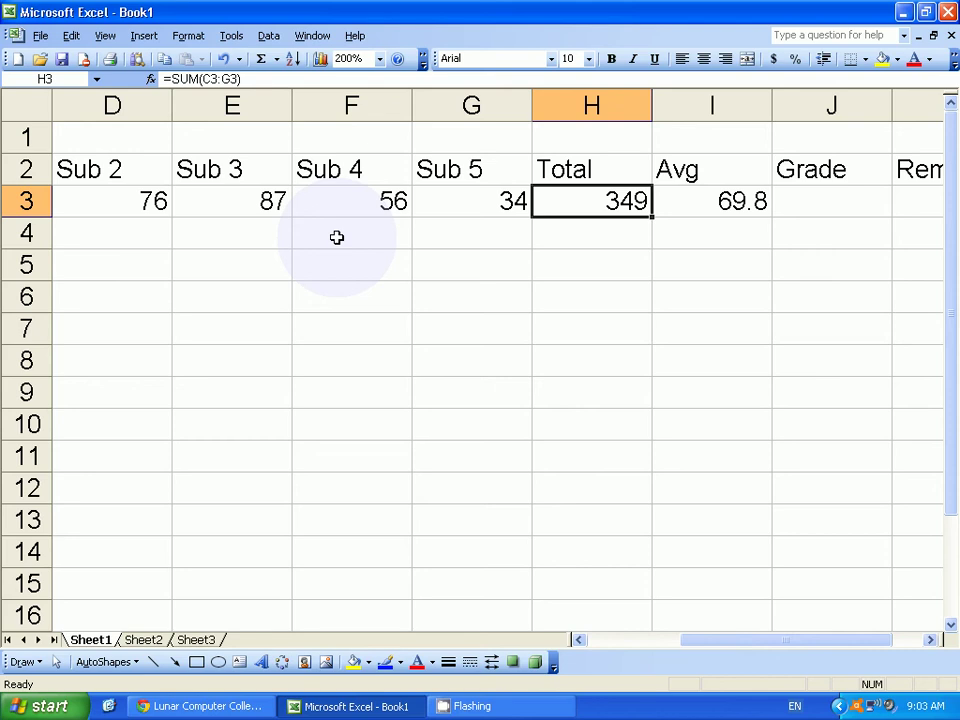
pyautogui.press('Left')
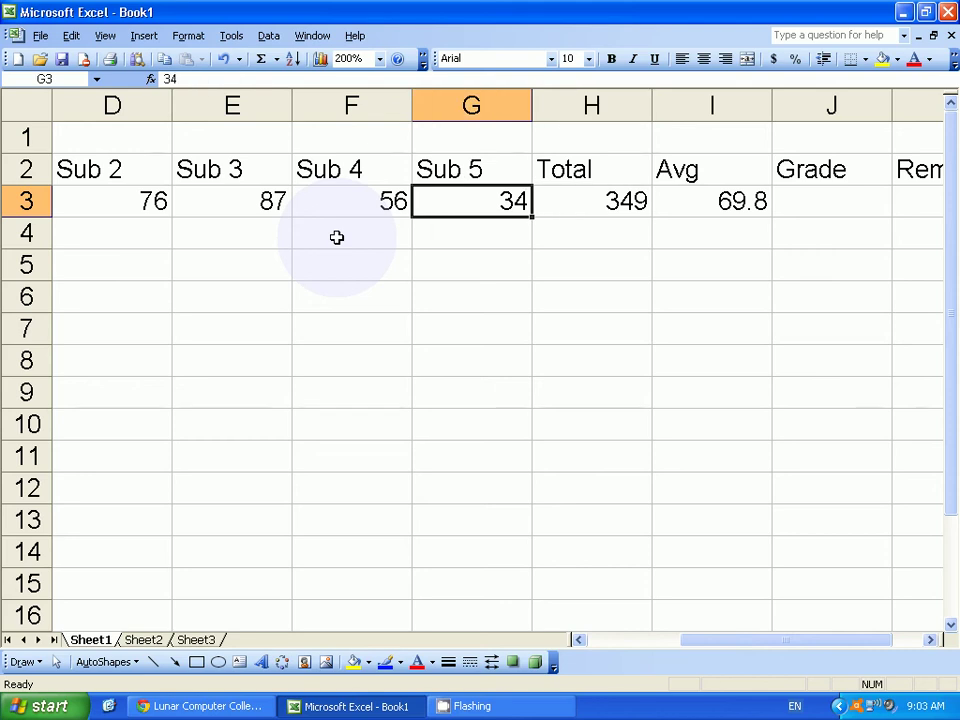
pyautogui.write('75')
pyautogui.press('Return')
pyautogui.press('Up')
pyautogui.press('Right')
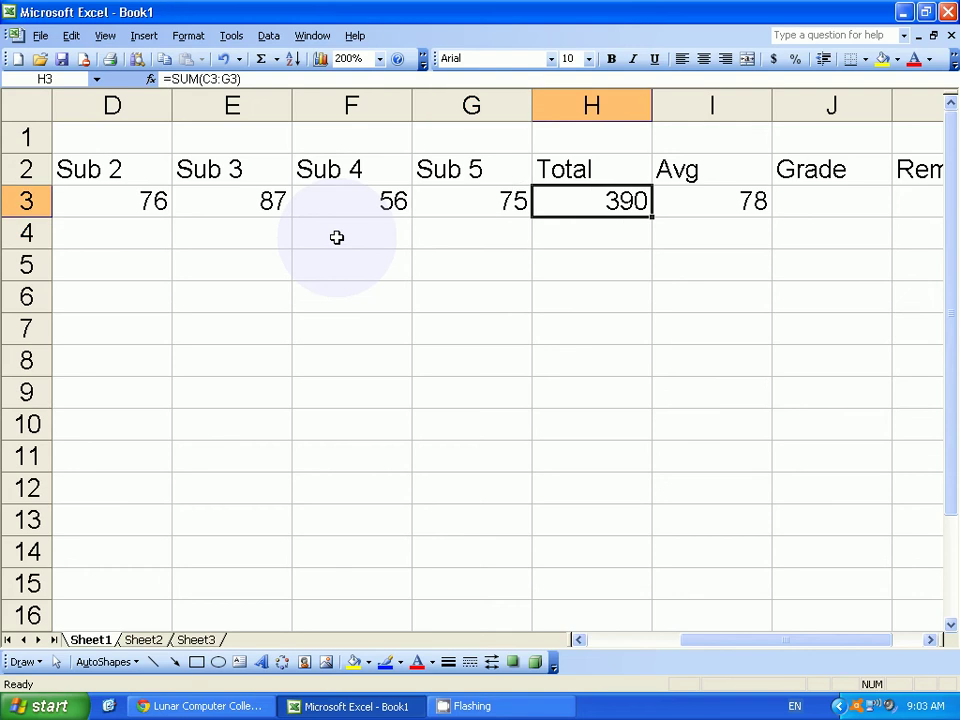
pyautogui.press('Left')
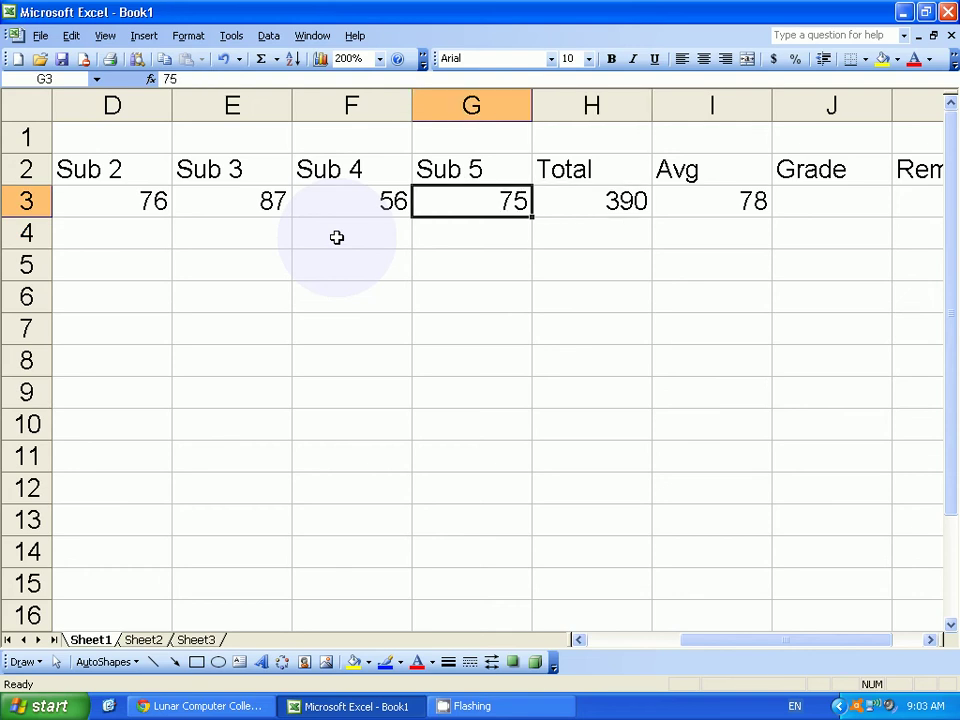
pyautogui.press('Right')
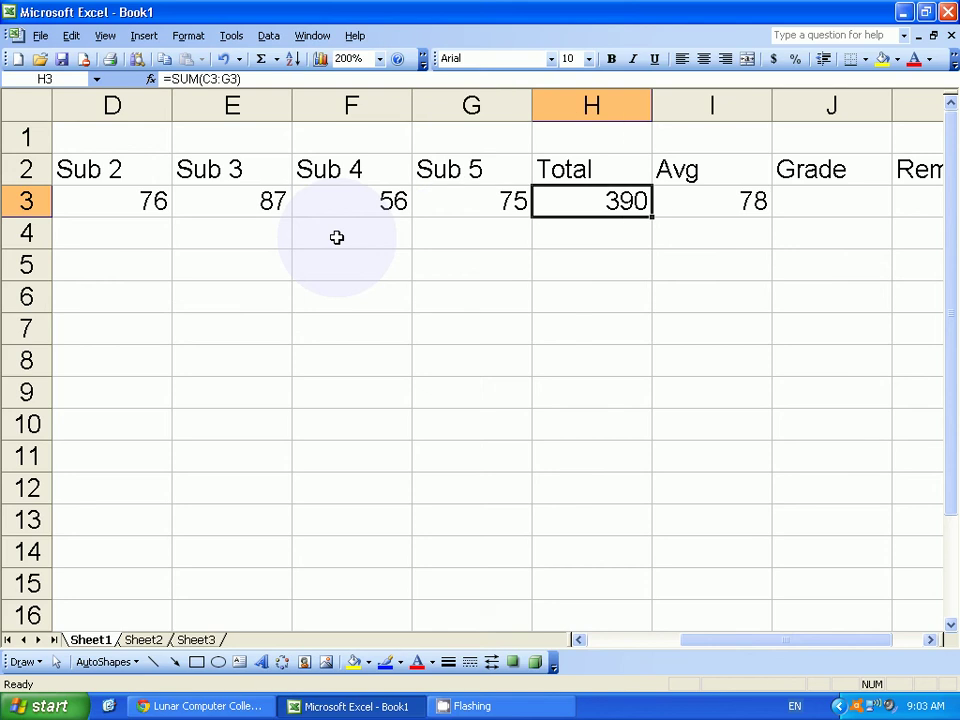
pyautogui.press('Right')
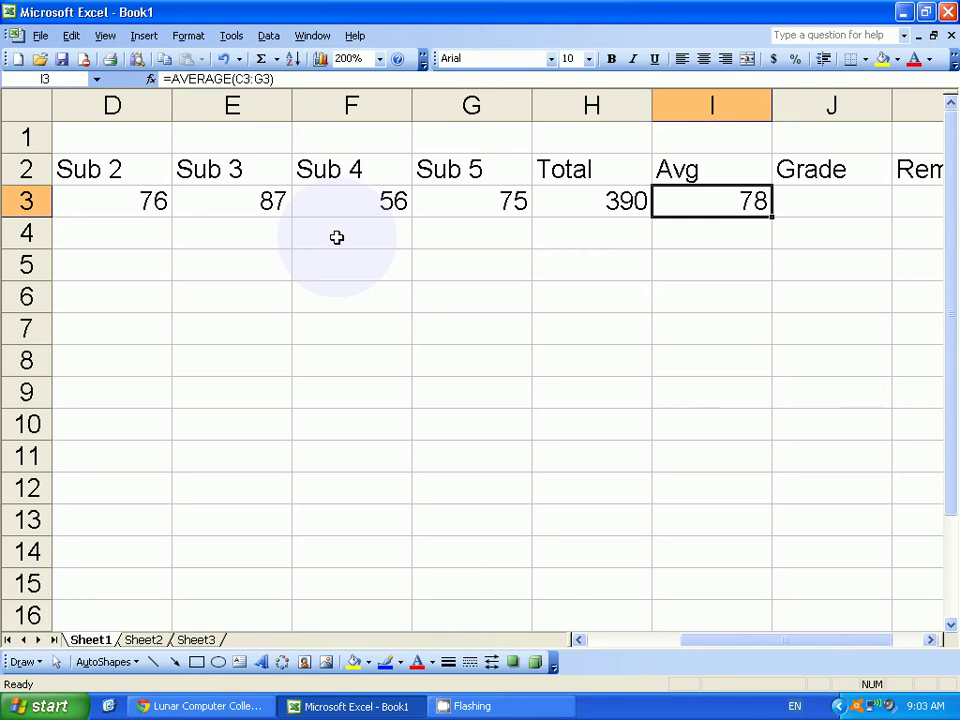
pyautogui.press('Right')
pyautogui.press('Right')
pyautogui.press('Left')
pyautogui.press('Left')
pyautogui.press('Left')
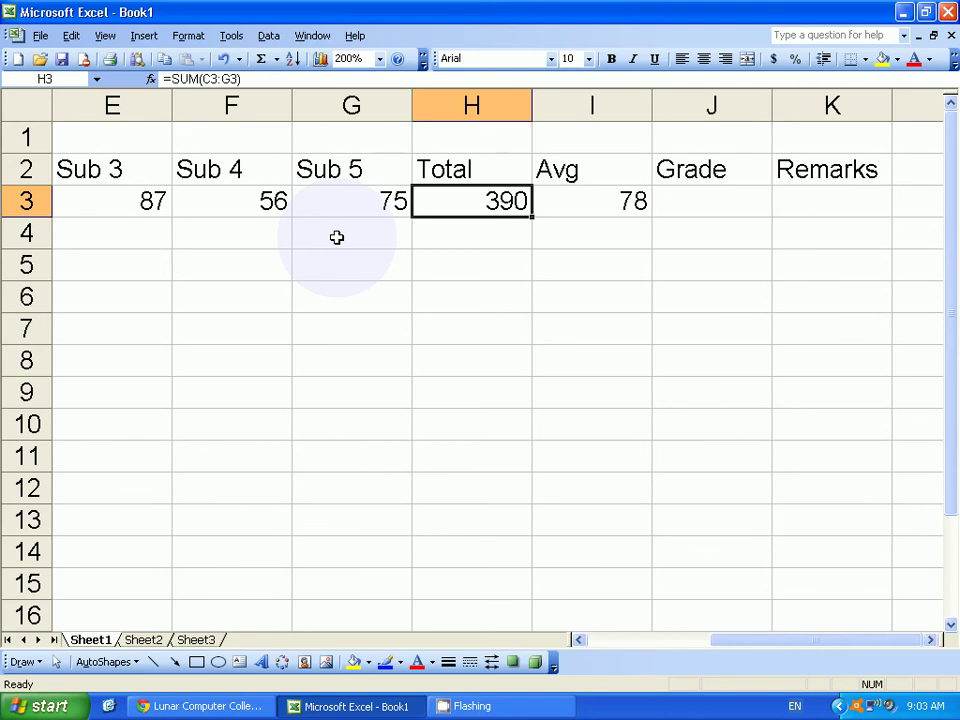
pyautogui.press('F2')
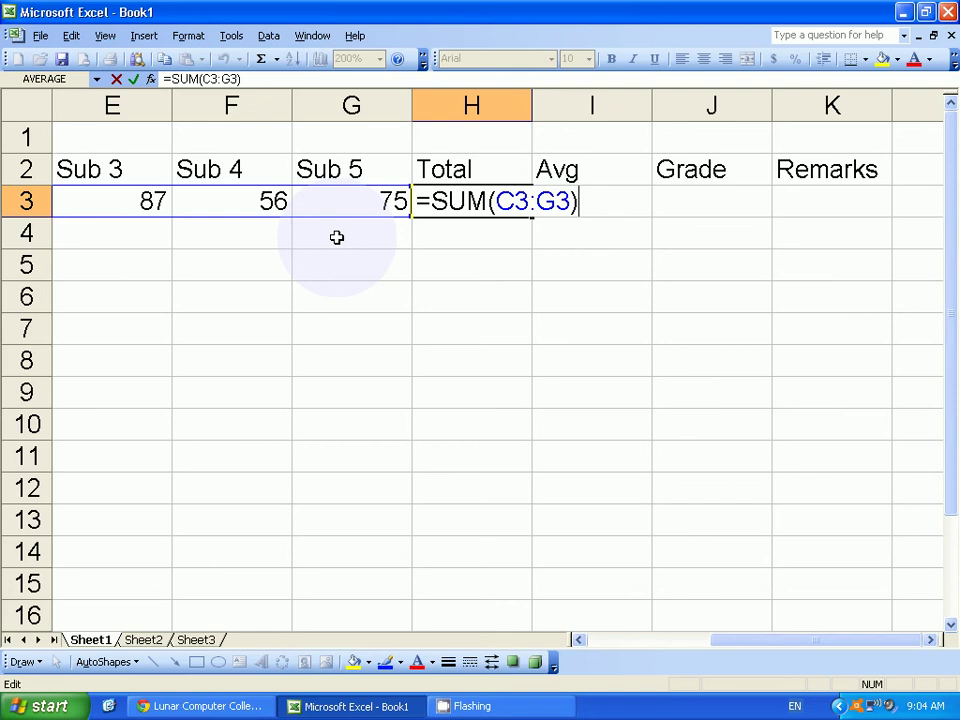
pyautogui.hotkey('ctrl', 'Return')
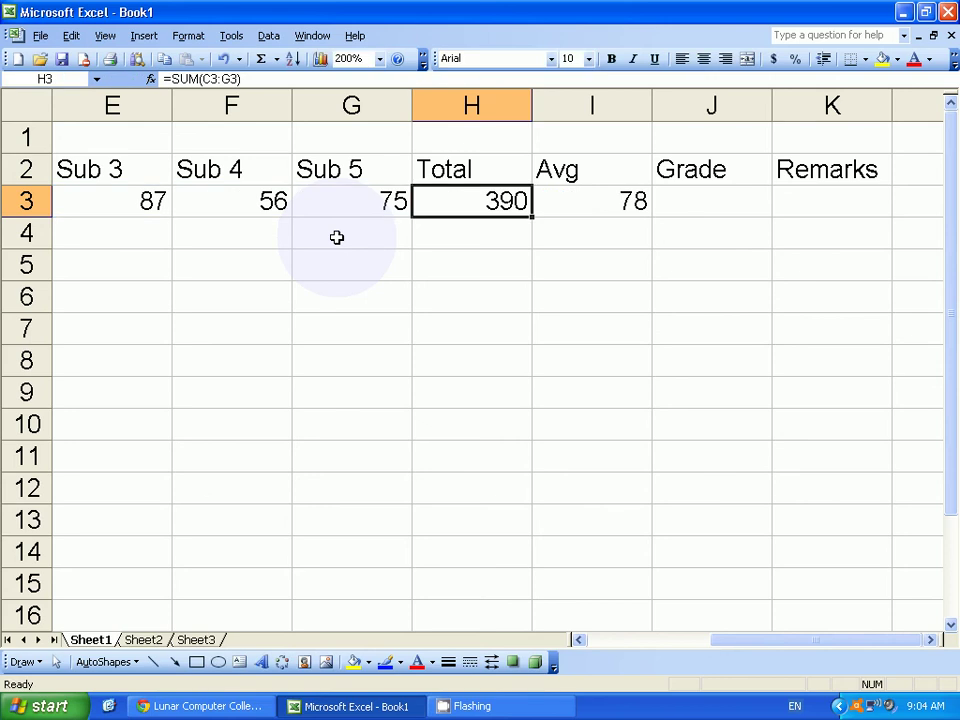
pyautogui.press('Right')
pyautogui.press('F2')
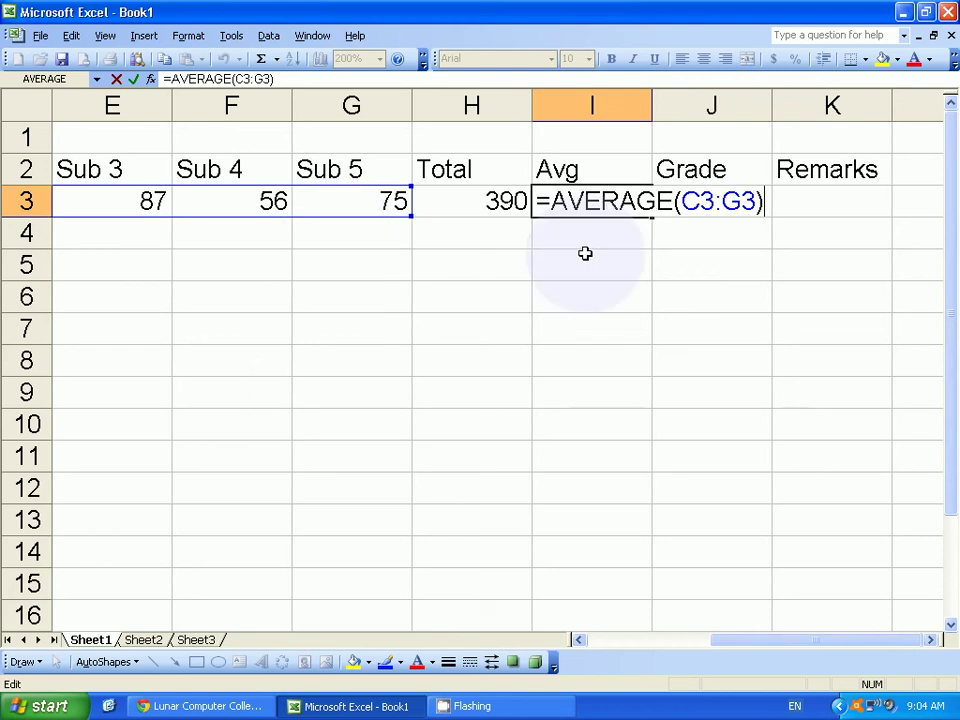
pyautogui.doubleClick(688, 201)
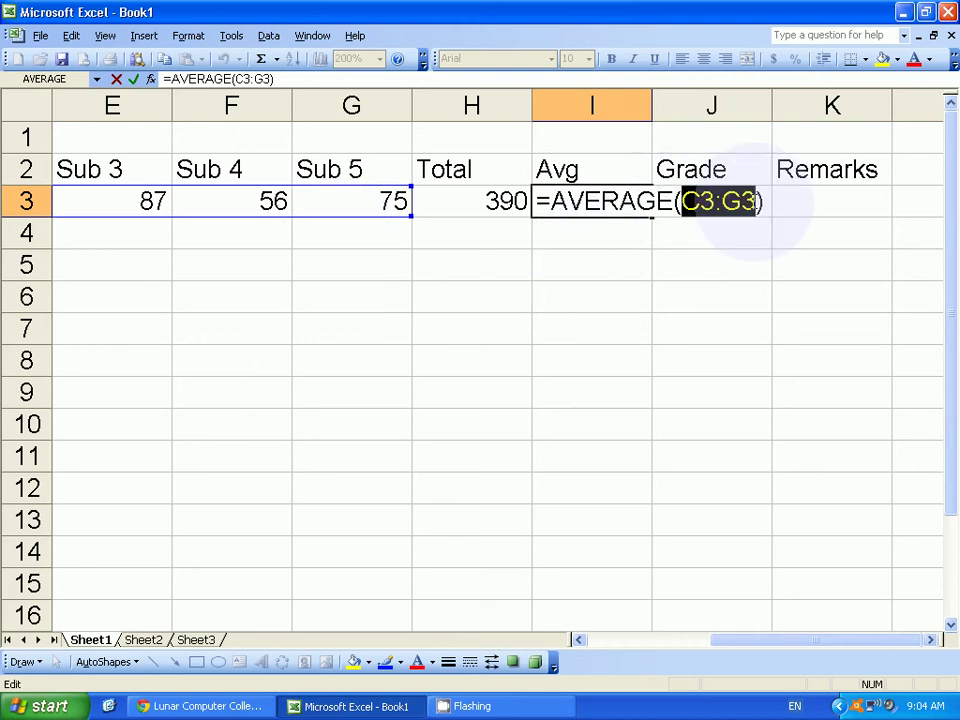
pyautogui.click(469, 308)
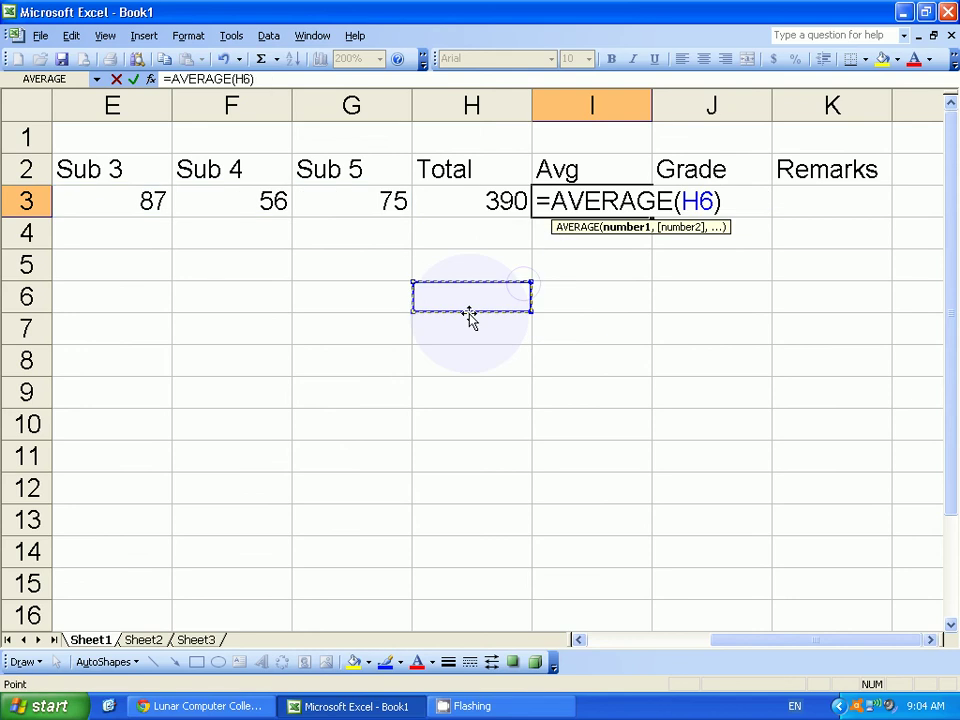
pyautogui.press('Escape')
pyautogui.press('Left')
pyautogui.press('Left')
pyautogui.press('Left')
pyautogui.press('Left')
pyautogui.press('Left')
pyautogui.press('Left')
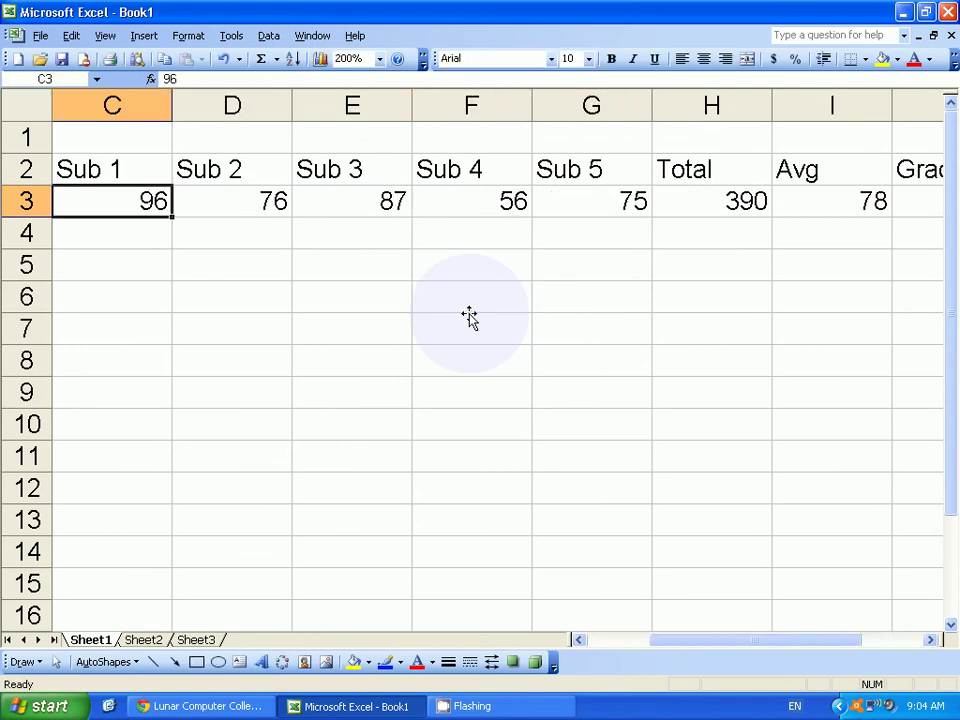
pyautogui.hotkey('shift', 'Right')
pyautogui.hotkey('shift', 'Right')
pyautogui.hotkey('shift', 'Right')
pyautogui.hotkey('shift', 'Right')
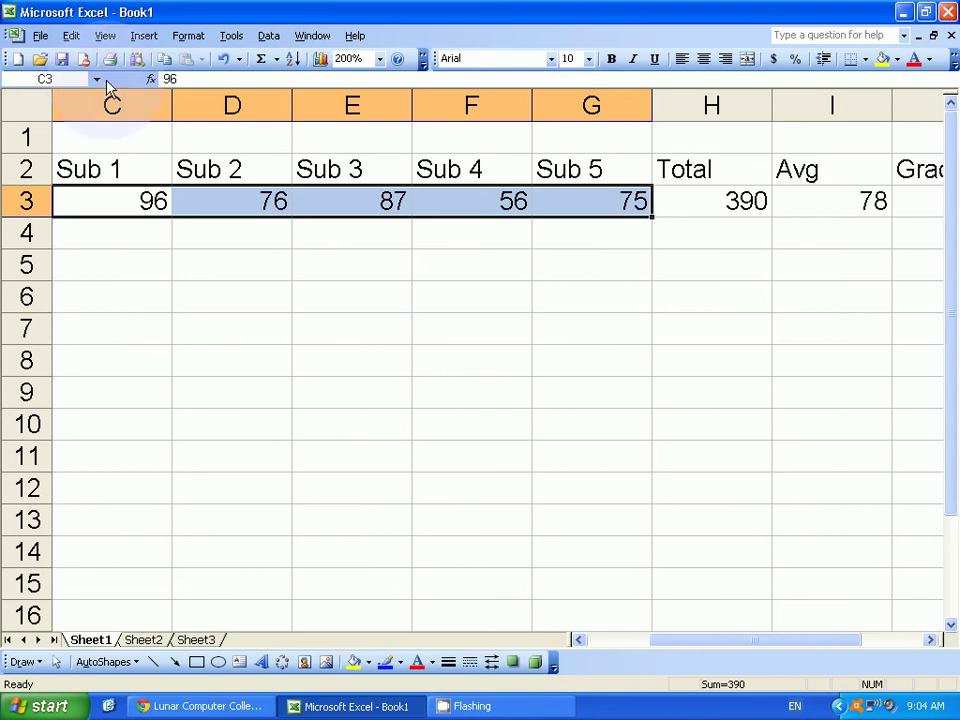
pyautogui.click(818, 256)
pyautogui.click(916, 201)
pyautogui.click(916, 201)
pyautogui.click(916, 201)
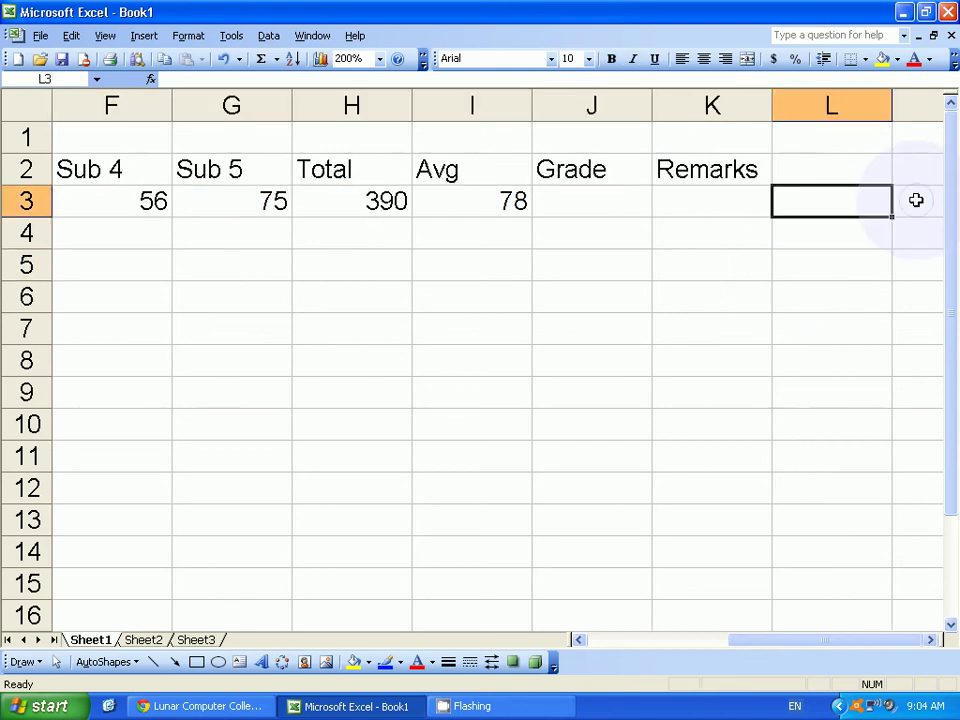
pyautogui.press('Left')
pyautogui.press('Left')
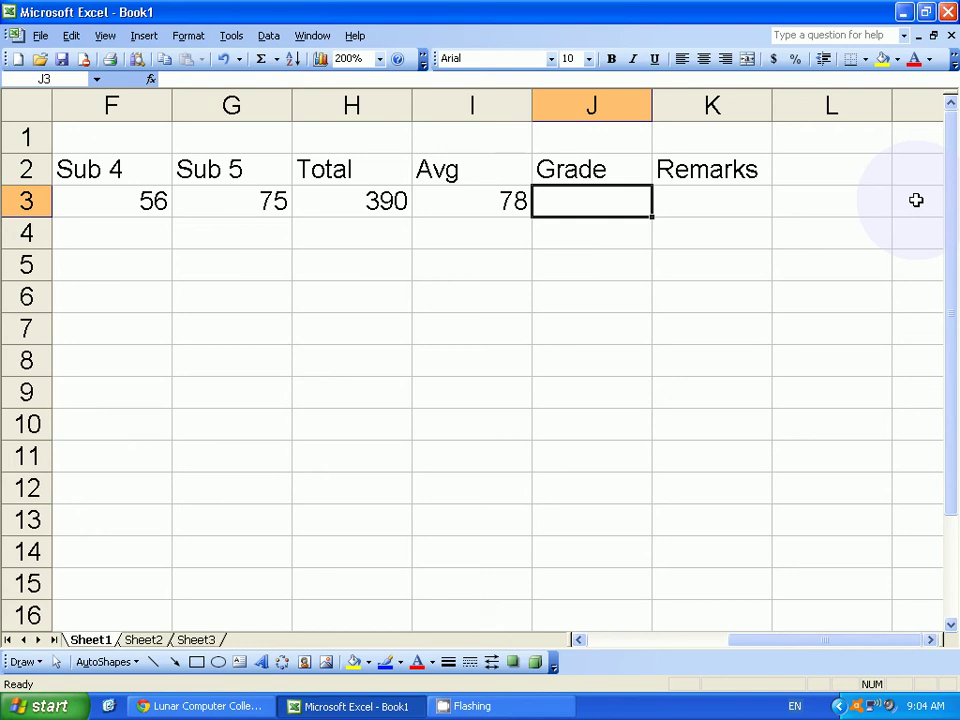
pyautogui.press('Left')
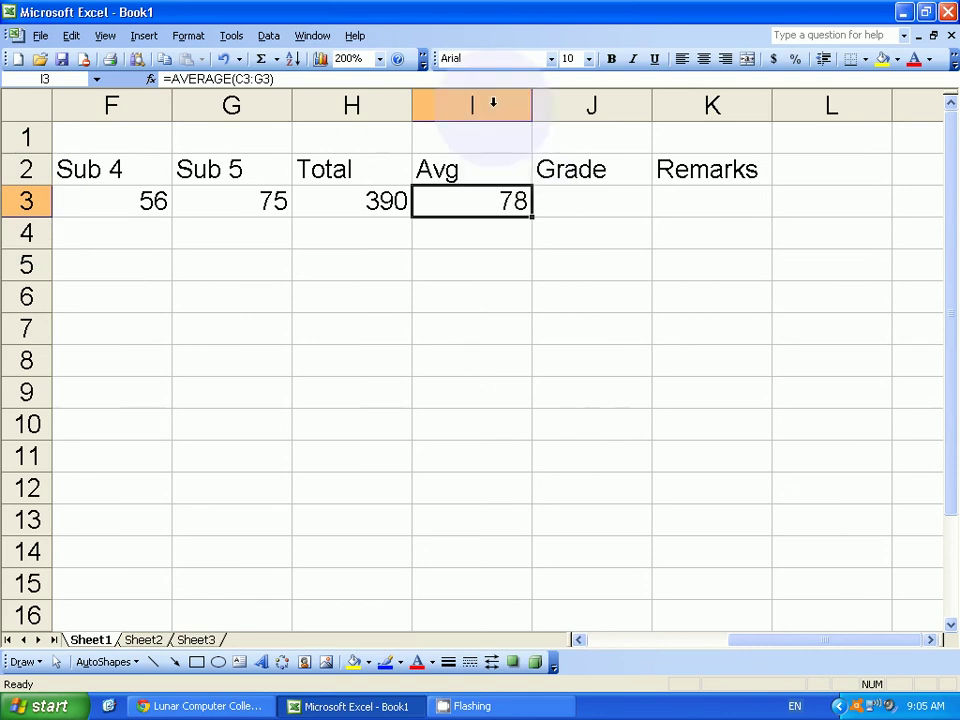
pyautogui.click(560, 201)
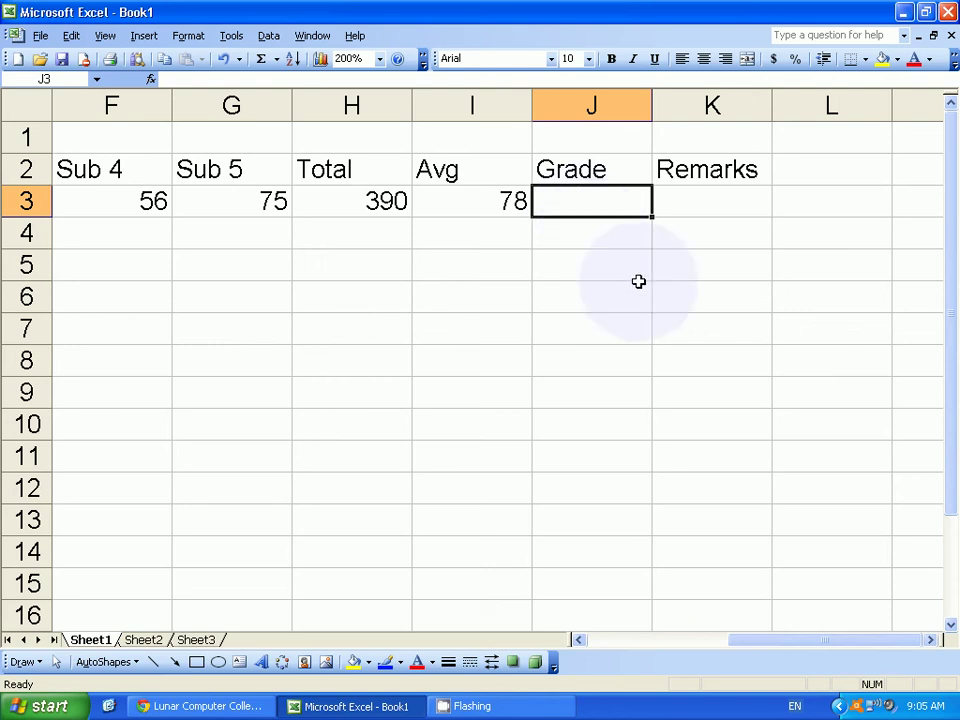
# - Type +if(I3>=80,"A+",+if( into J3 to begin the nested grade formula
pyautogui.write('=if')
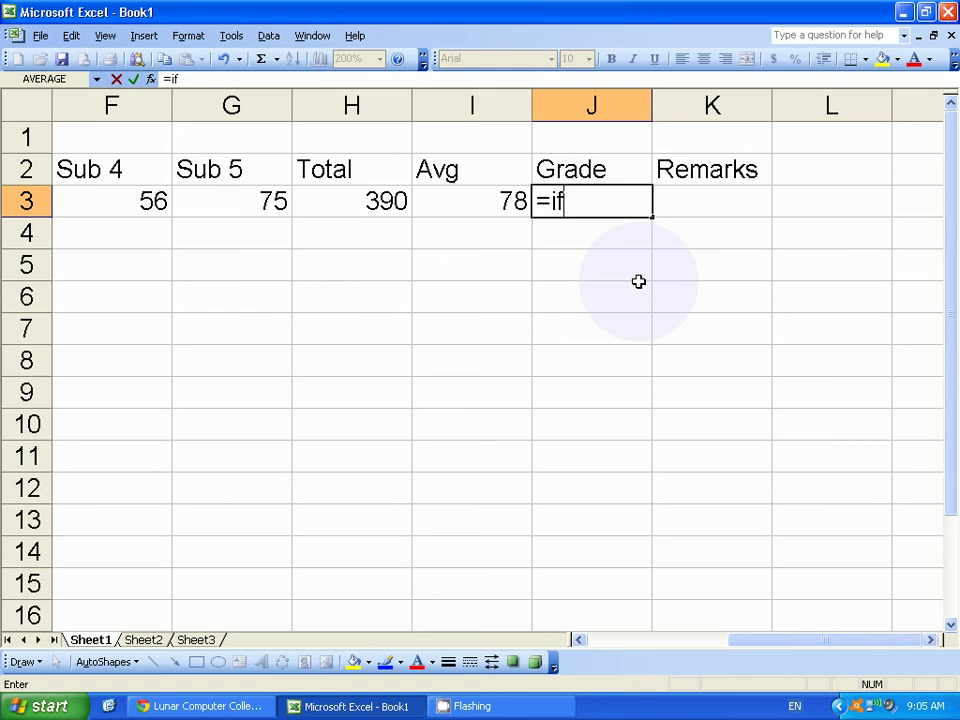
pyautogui.press('BackSpace')
pyautogui.press('BackSpace')
pyautogui.press('BackSpace')
pyautogui.write('+if(')
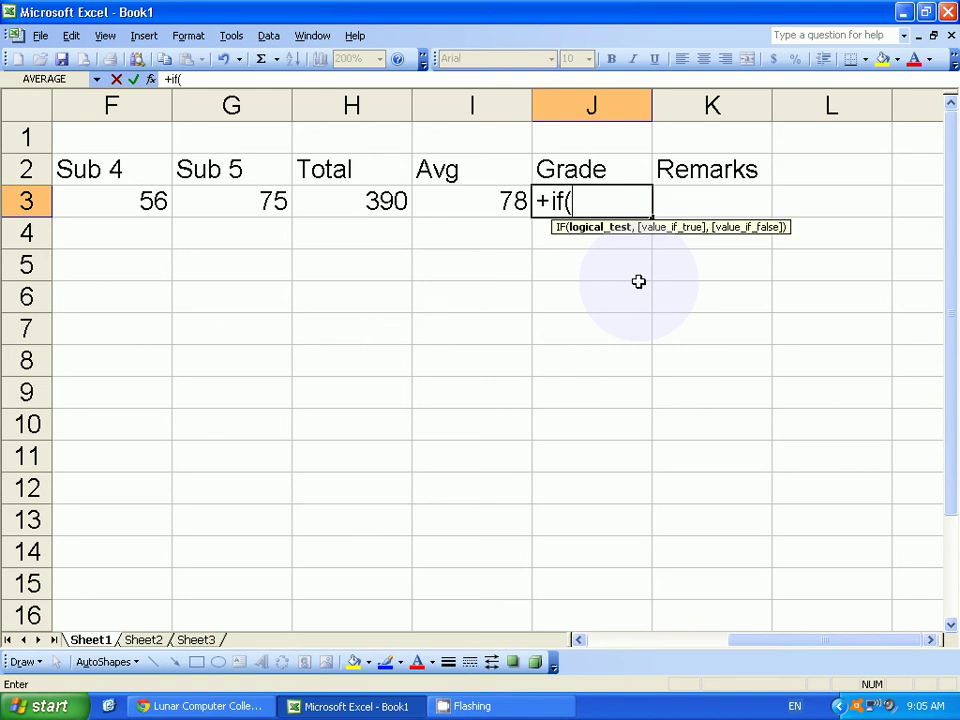
pyautogui.click(457, 202)
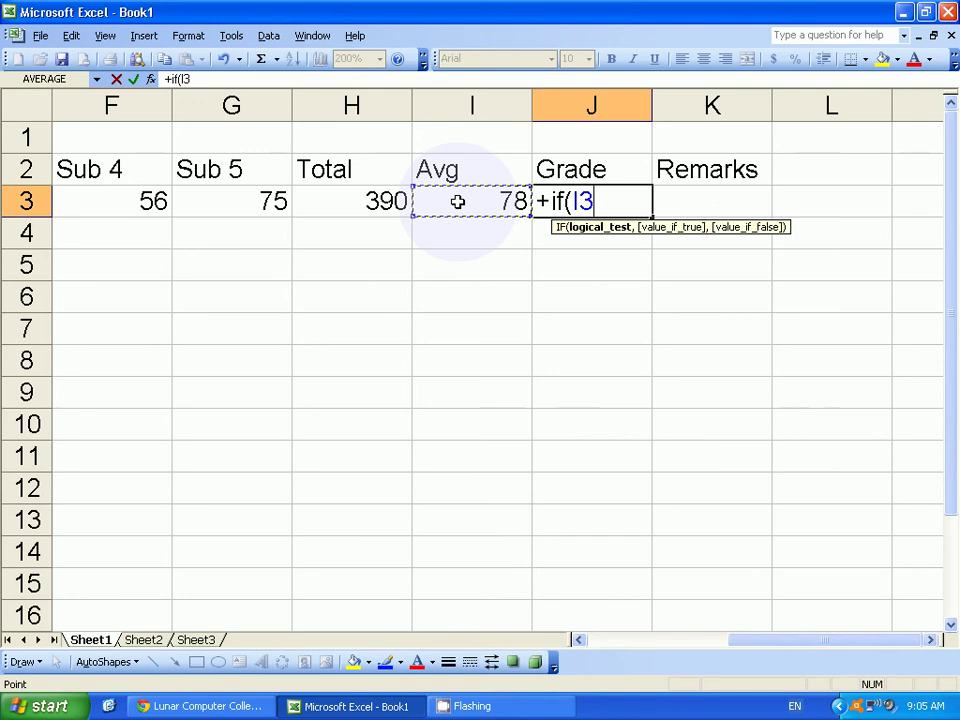
pyautogui.write('>')
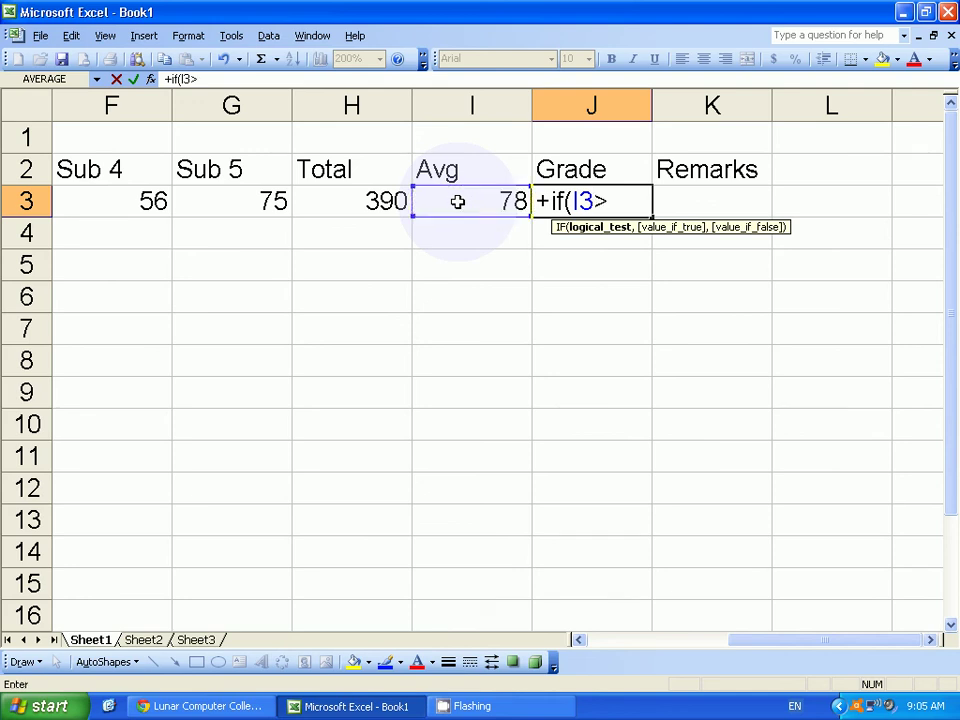
pyautogui.write('=')
pyautogui.write('80')
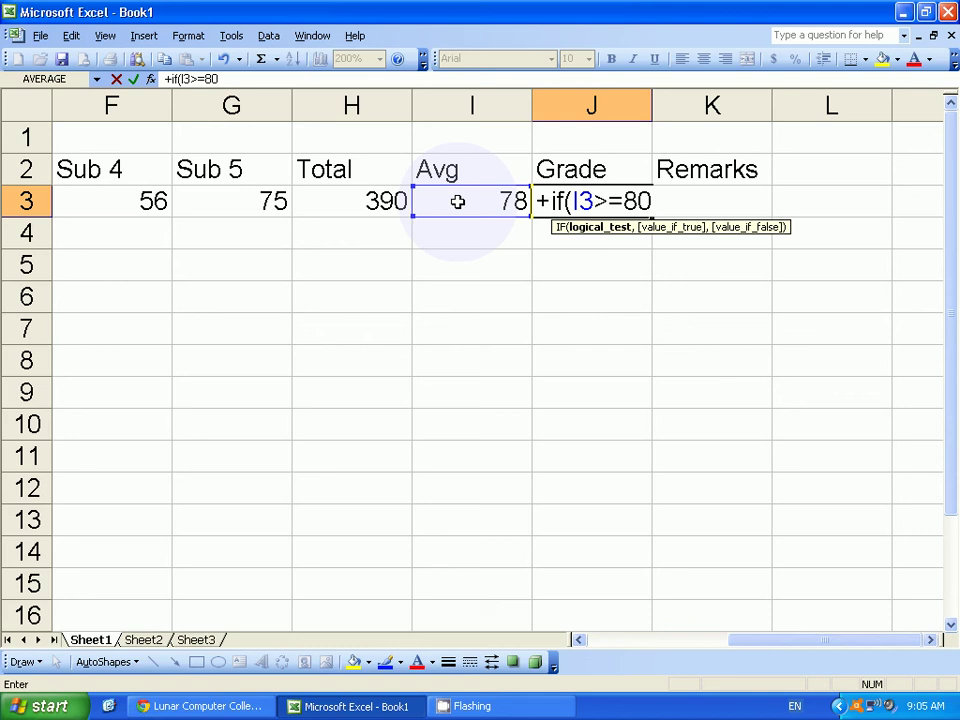
pyautogui.write(',')
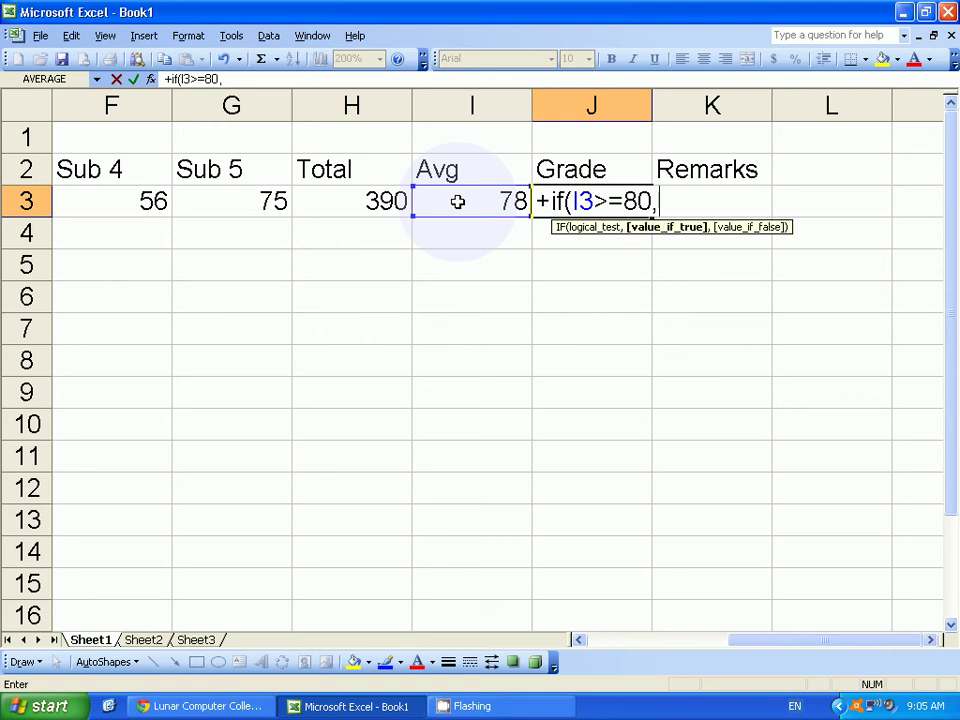
pyautogui.write("'")
pyautogui.press('BackSpace')
pyautogui.write('"A+"')
pyautogui.write(',')
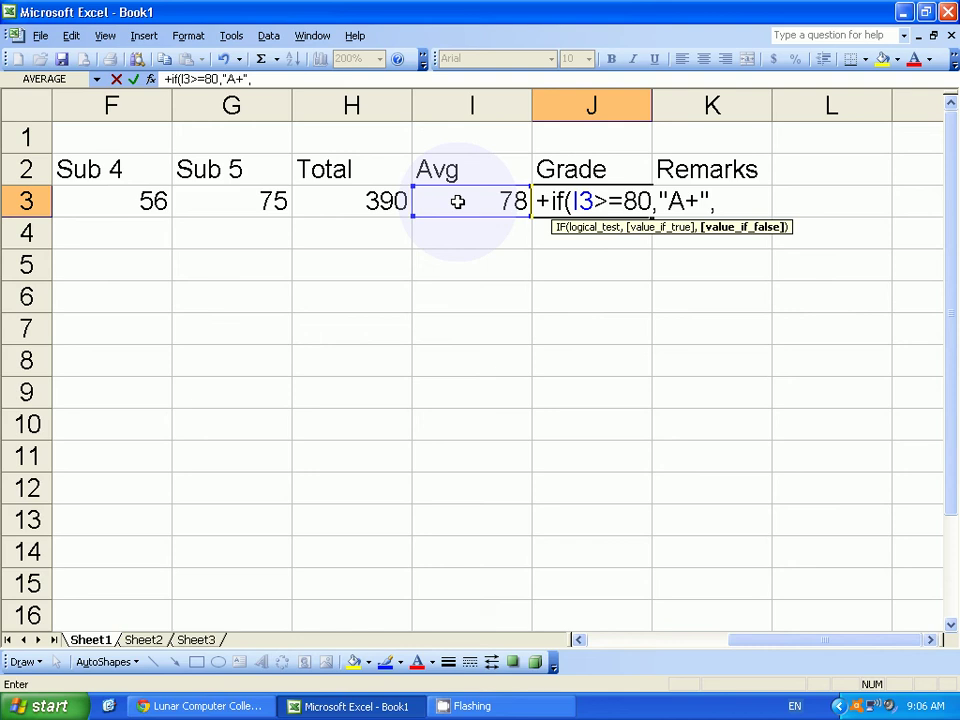
pyautogui.write('+if(')
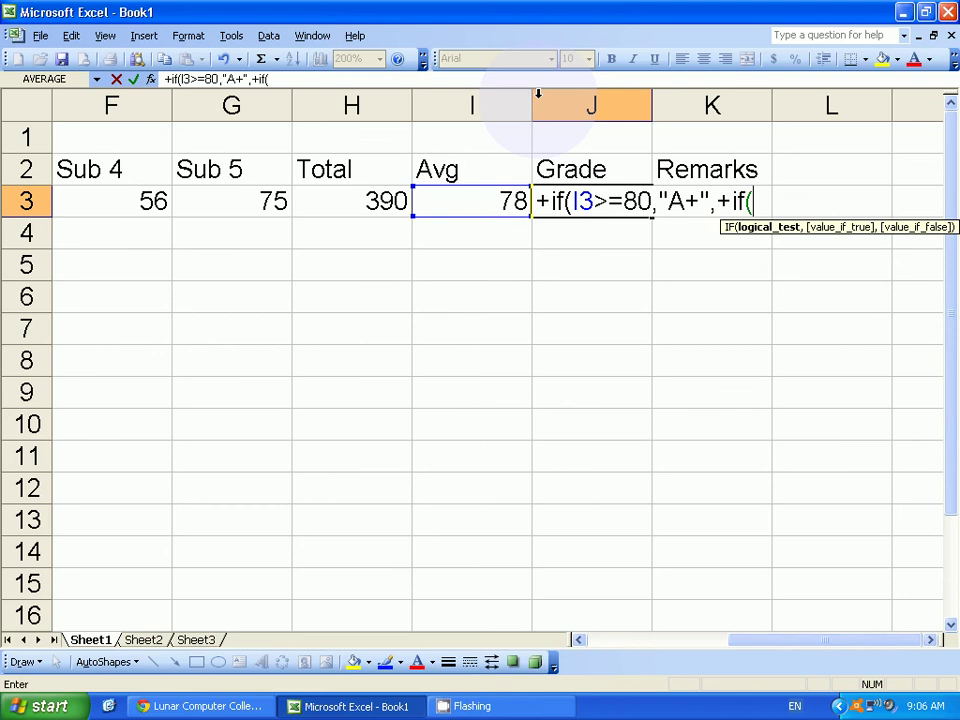
# - Add a second test to J3's grade formula: an I3 average of 70 or more returns "A"
pyautogui.click(465, 199)
pyautogui.write('>=')
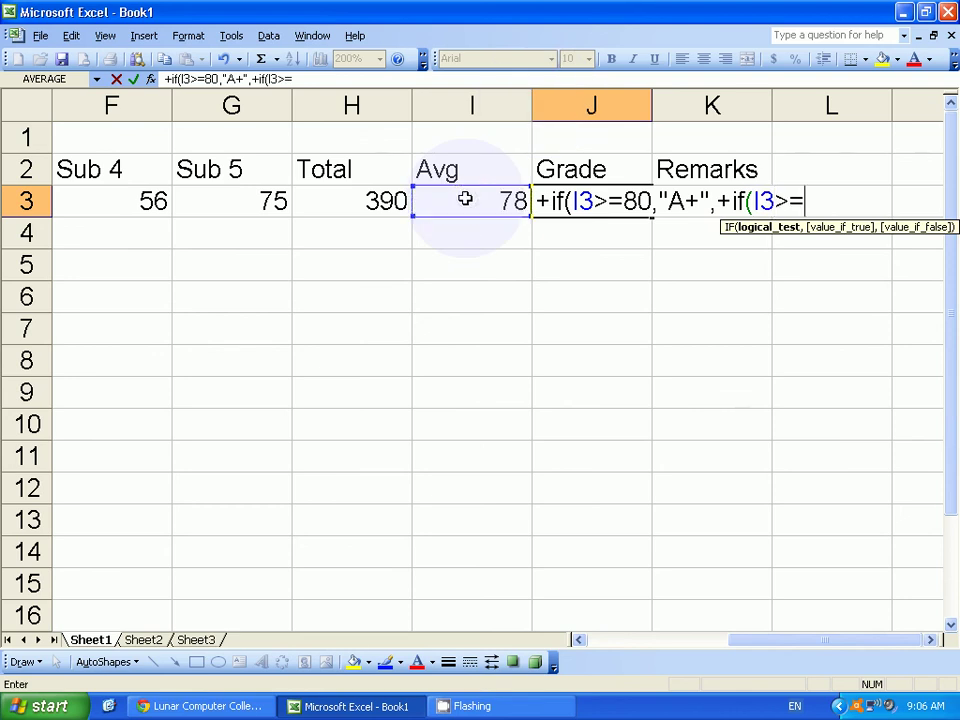
pyautogui.write('70,"')
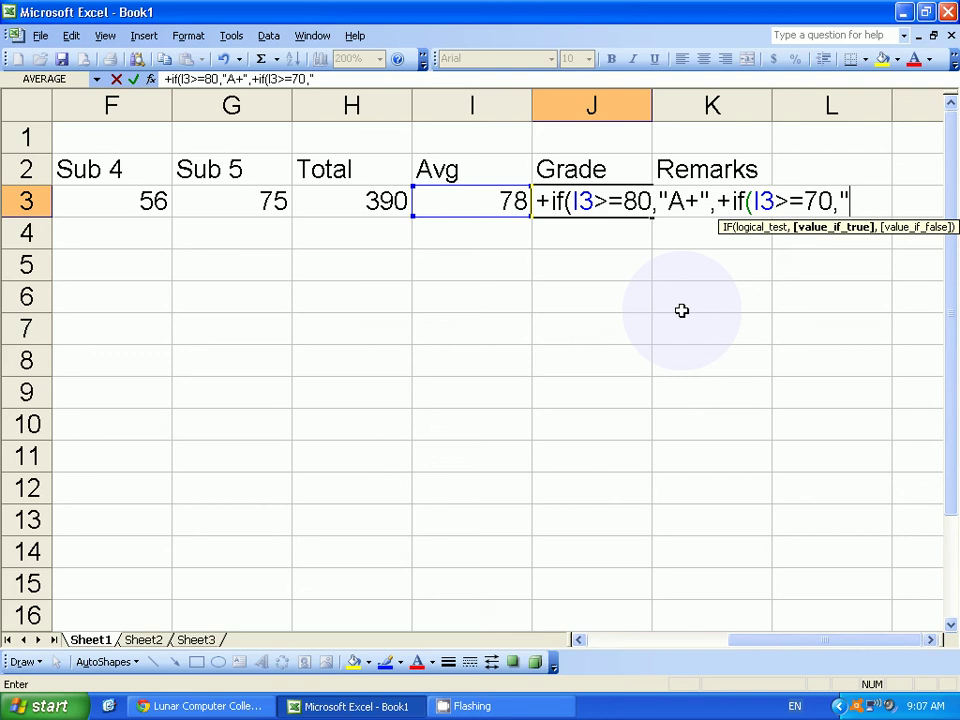
pyautogui.write('A+')
pyautogui.press('BackSpace')
pyautogui.write('"')
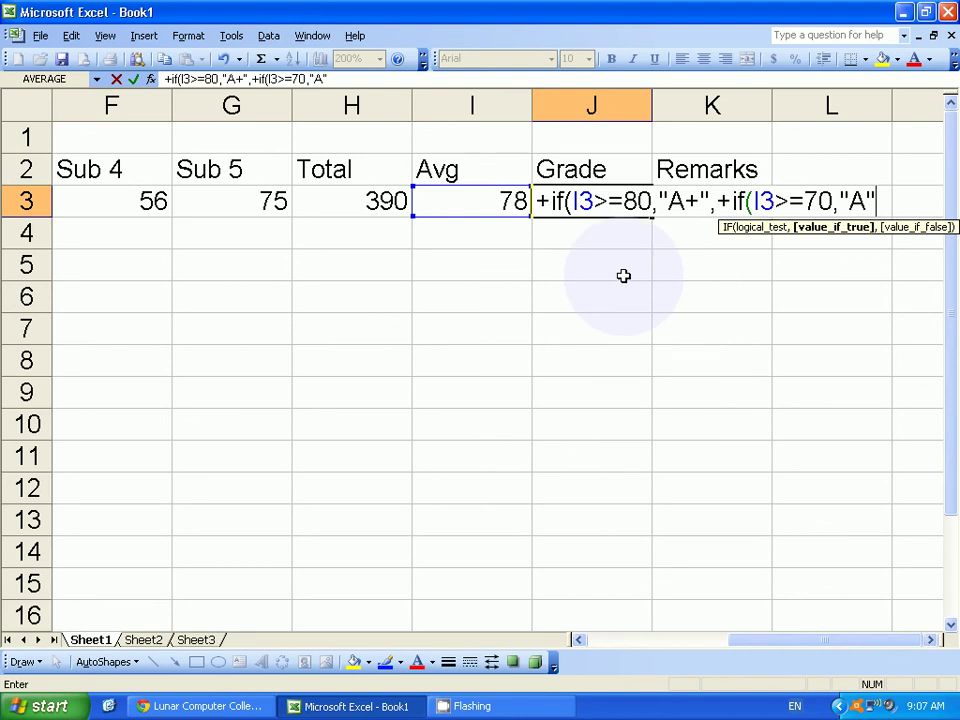
# - Make J3's first IF (I3>=80) return cell K5 instead of the text "A+"
pyautogui.click(575, 201)
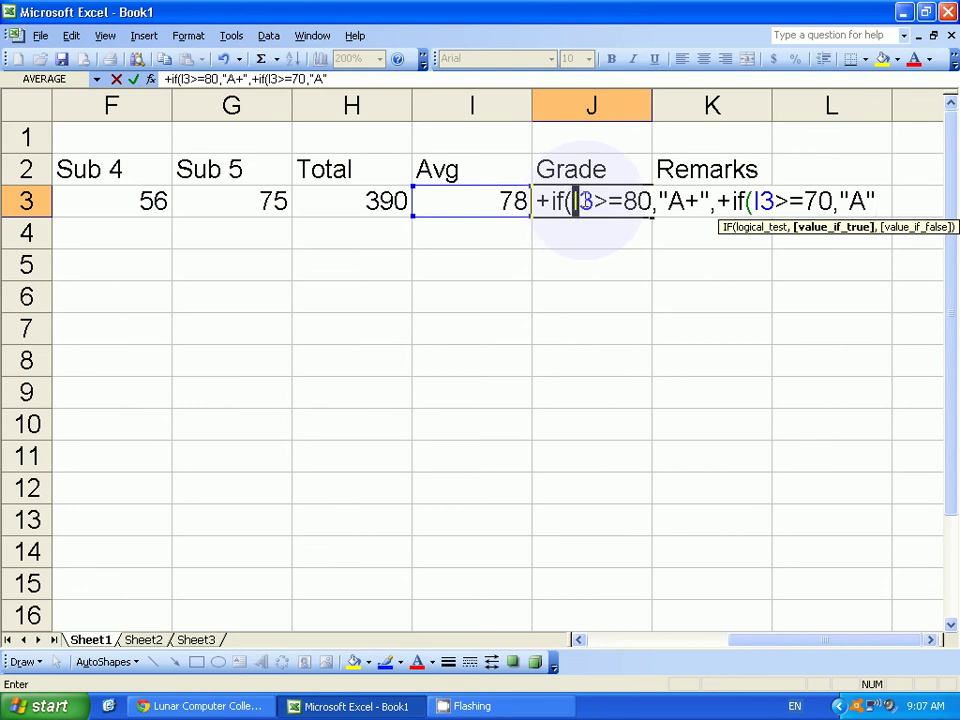
pyautogui.moveTo(576, 201); pyautogui.dragTo(647, 203)
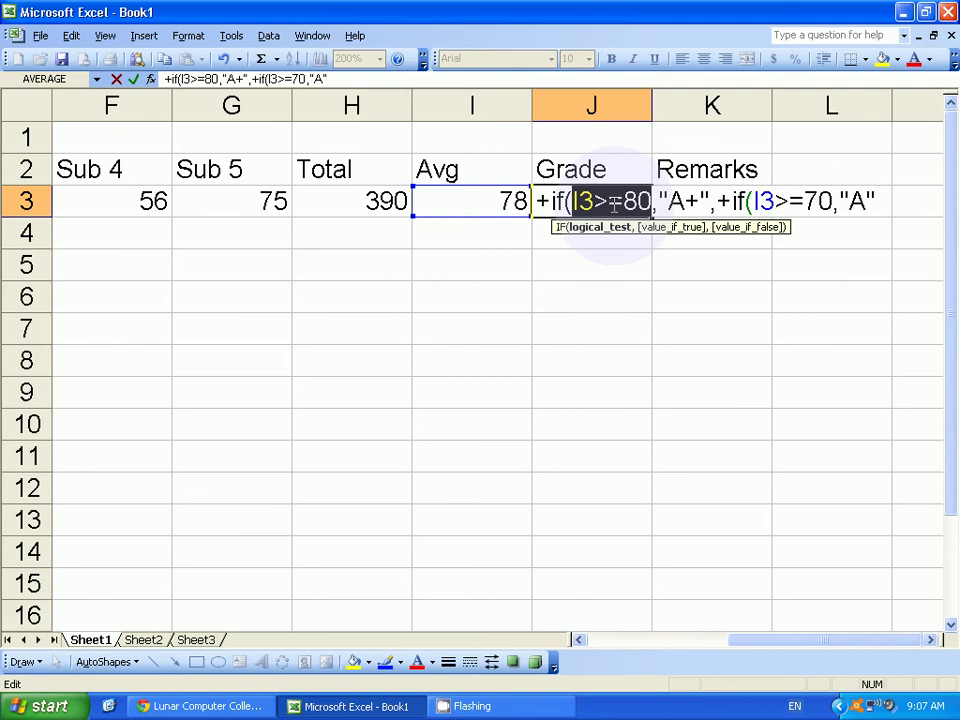
pyautogui.click(659, 200)
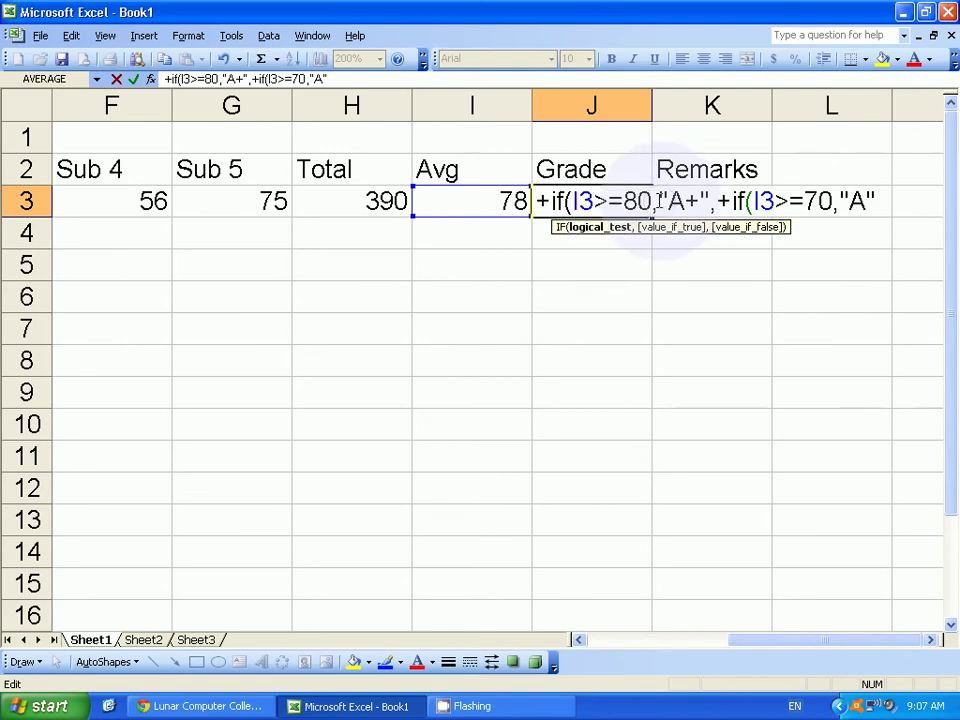
pyautogui.moveTo(659, 200); pyautogui.dragTo(710, 201)
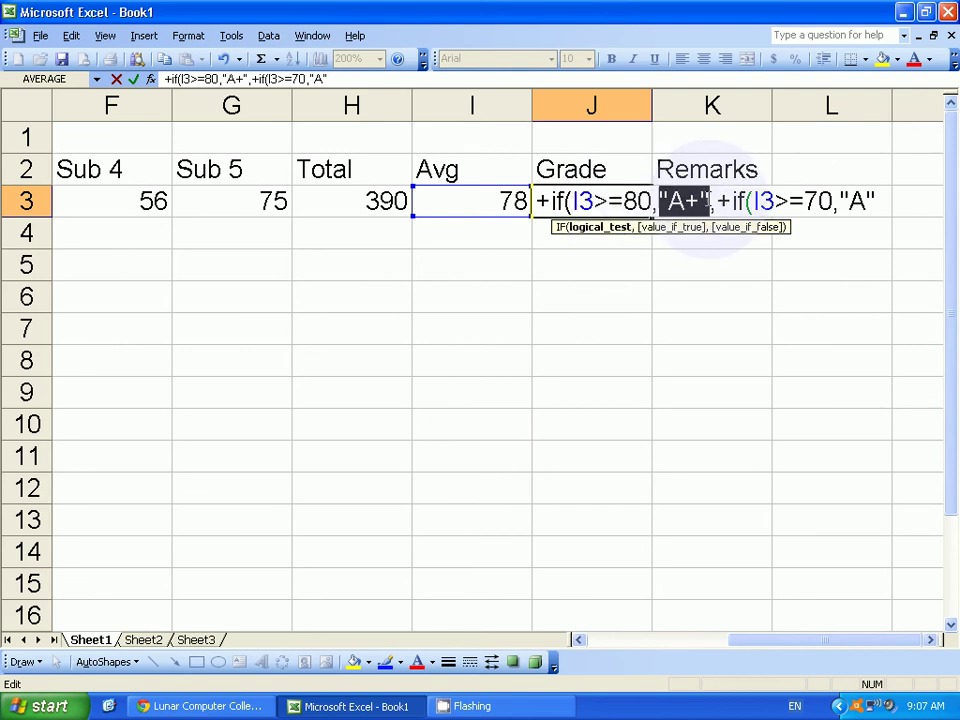
pyautogui.click(711, 253)
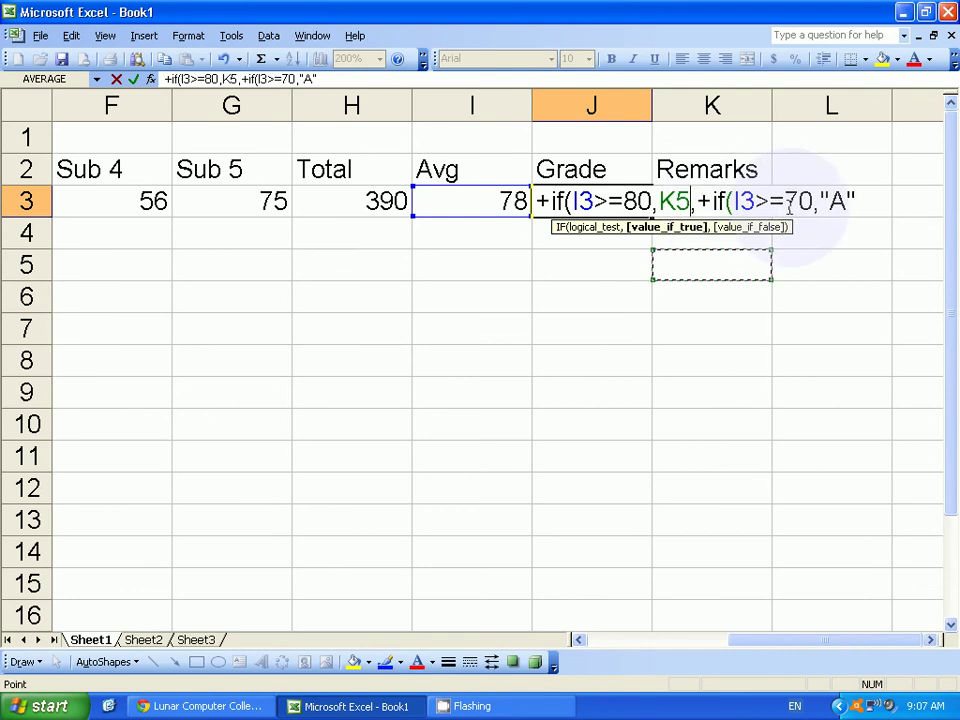
pyautogui.click(864, 192)
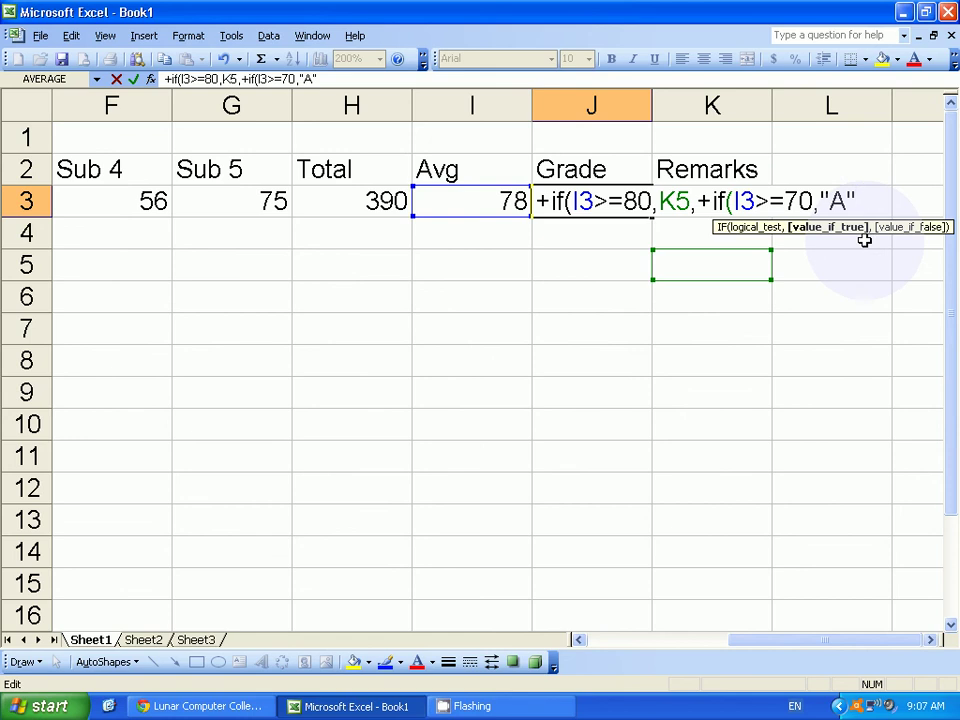
# - Extend J3's grade formula so I3>=60 returns "B" and I3>=50 returns "C"
pyautogui.write(',')
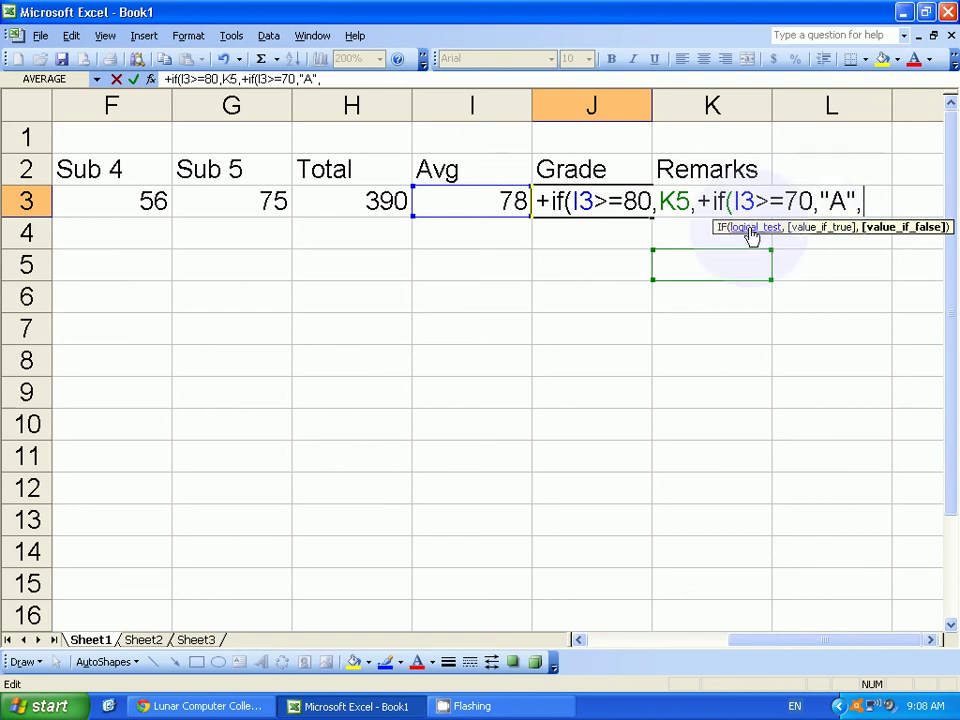
pyautogui.write('+')
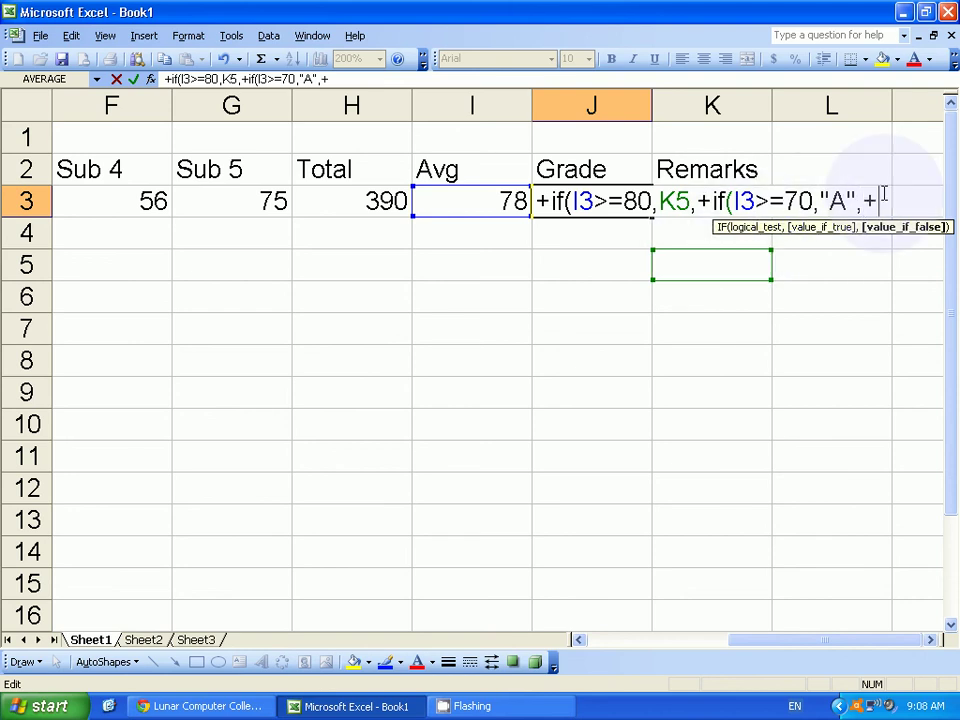
pyautogui.write('if(')
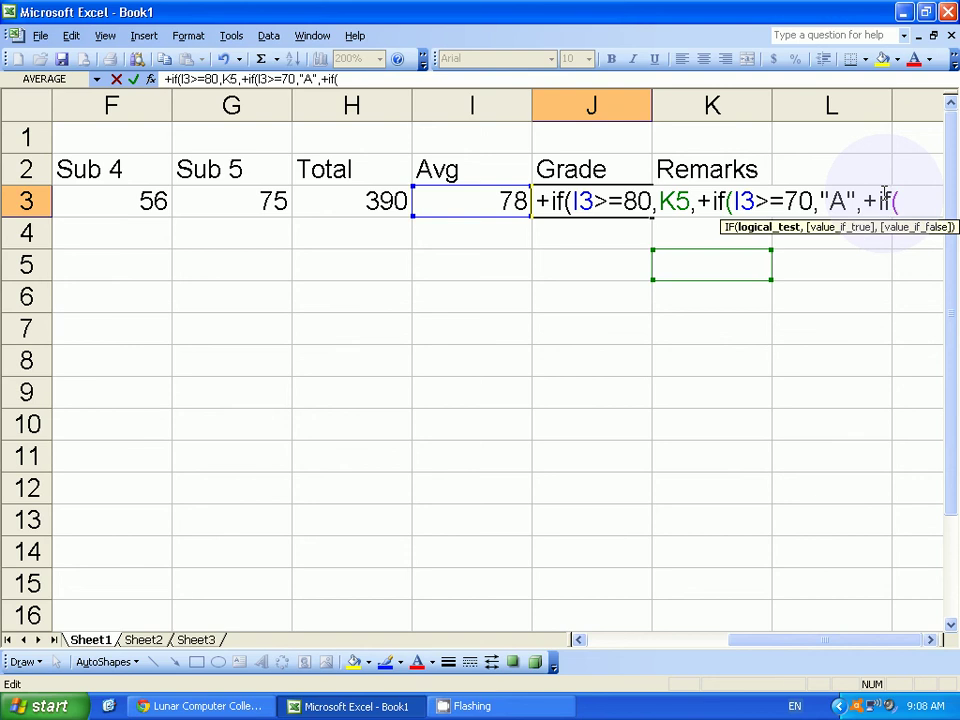
pyautogui.click(484, 207)
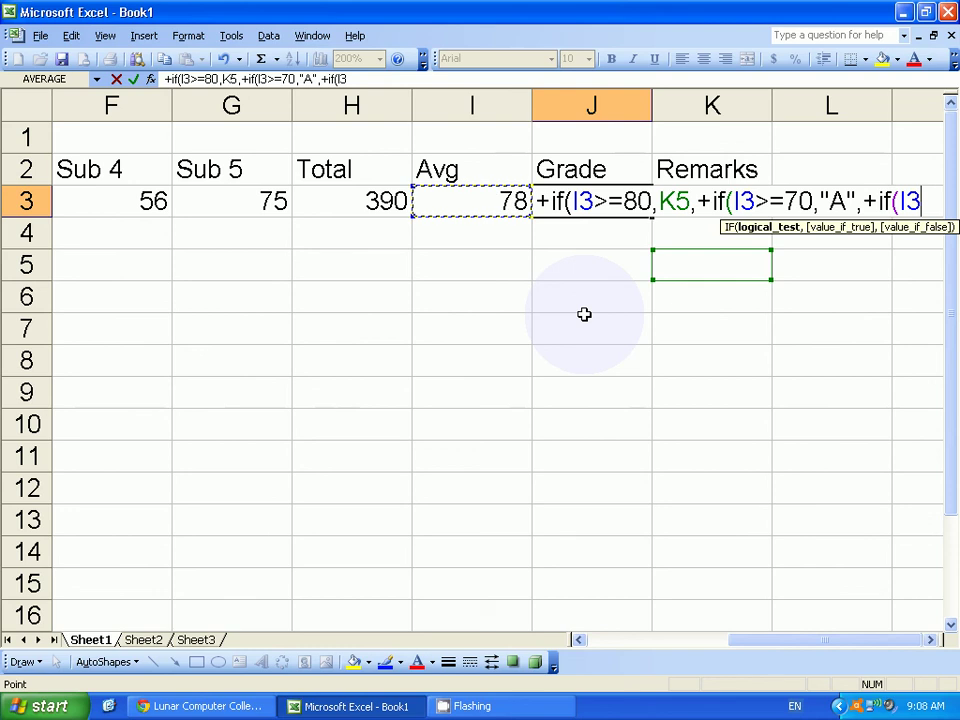
pyautogui.write('>')
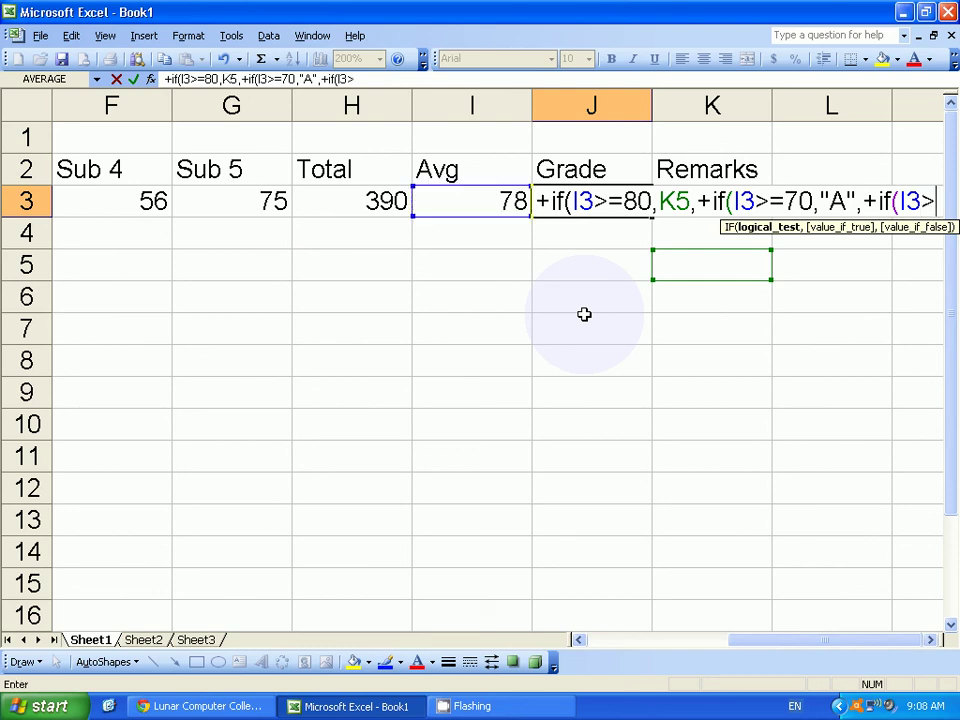
pyautogui.write('=')
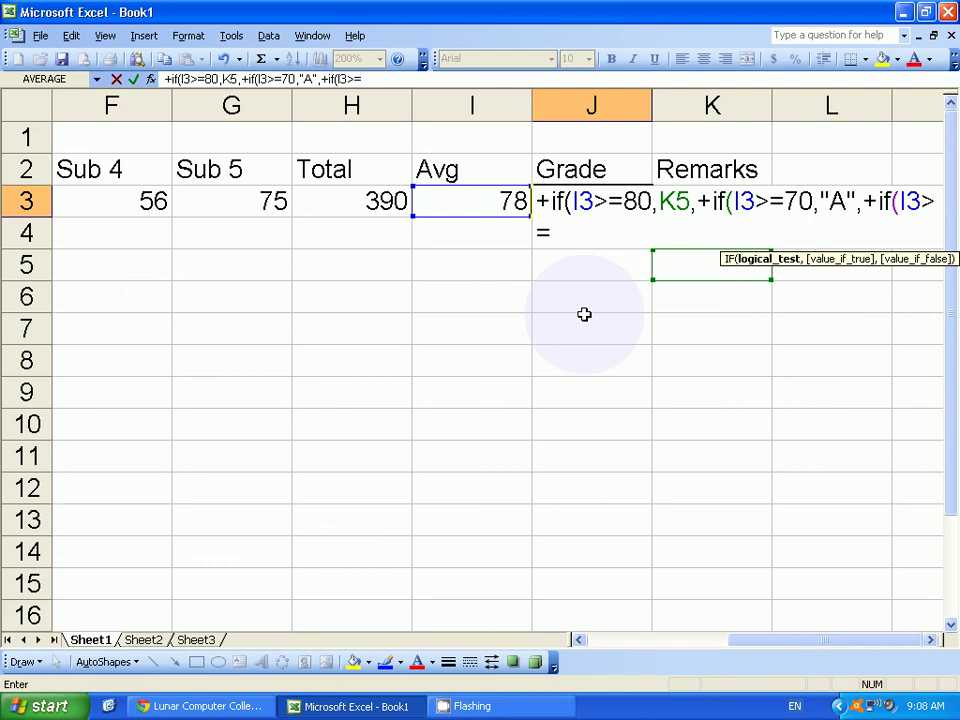
pyautogui.write('60,"')
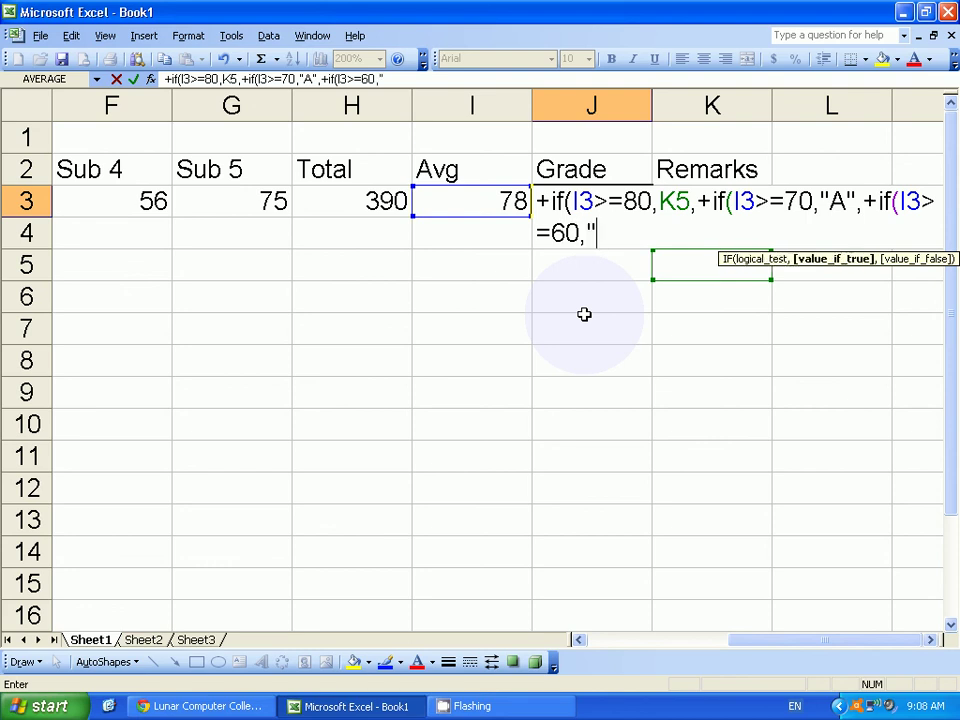
pyautogui.write('B",+')
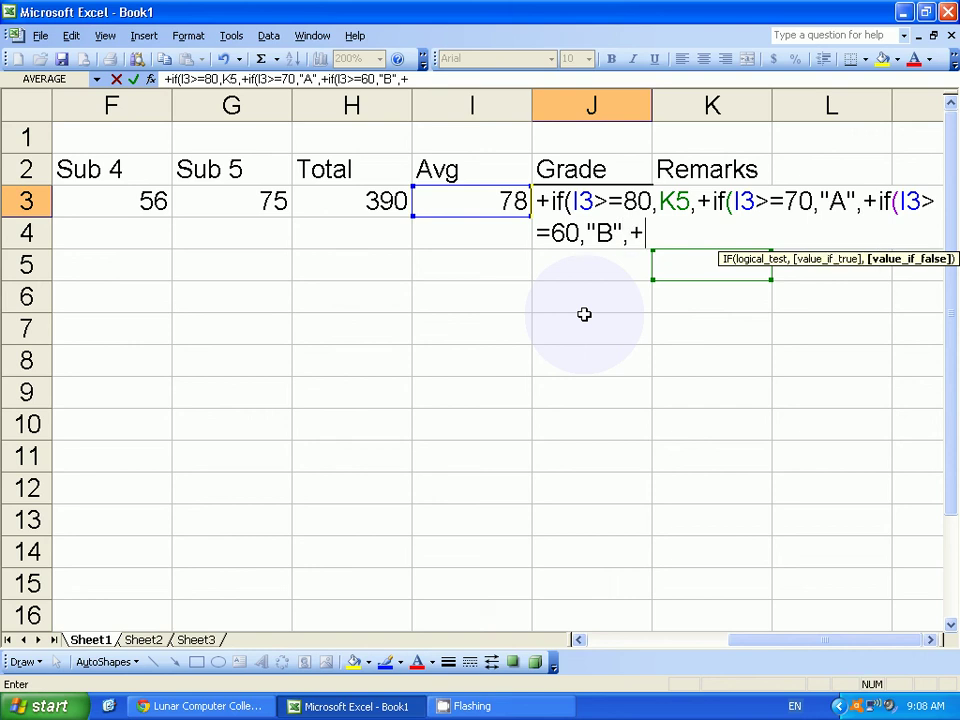
pyautogui.write('if(')
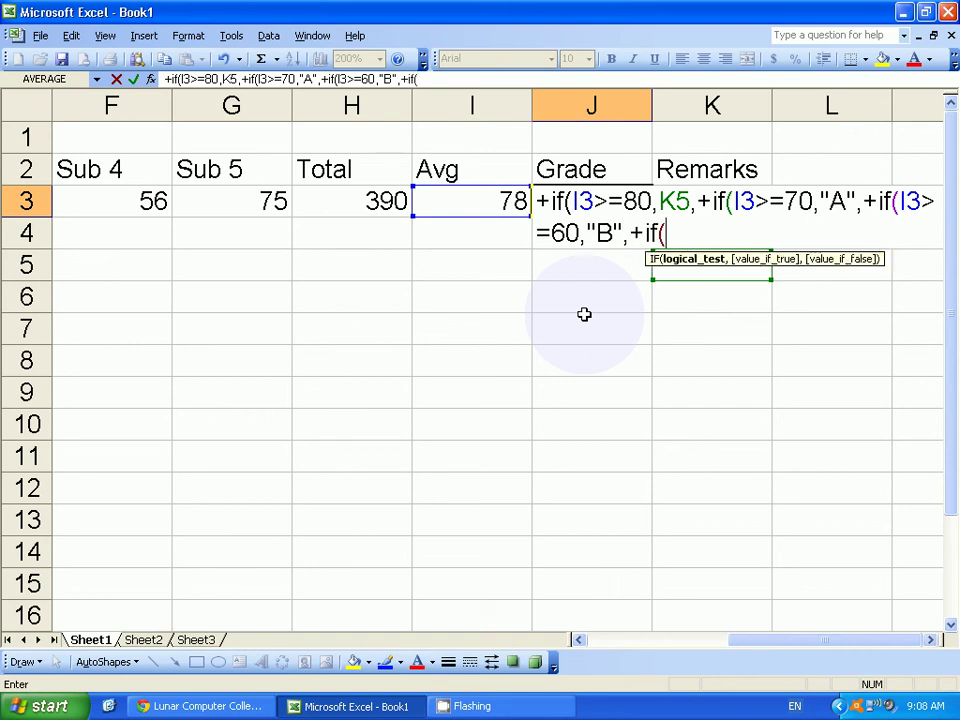
pyautogui.click(473, 200)
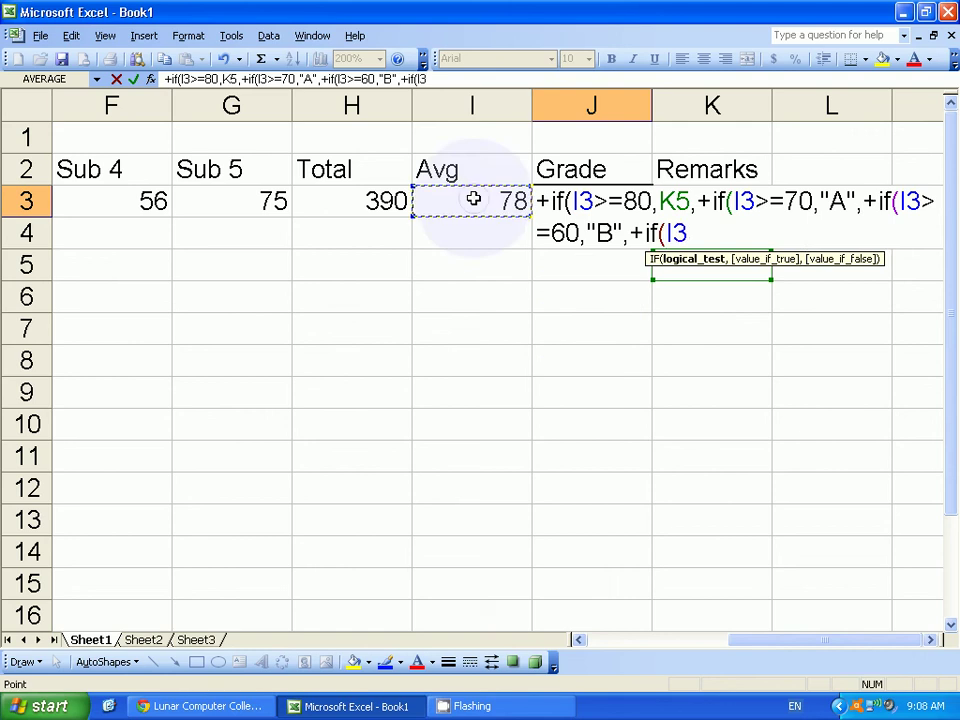
pyautogui.write('?=')
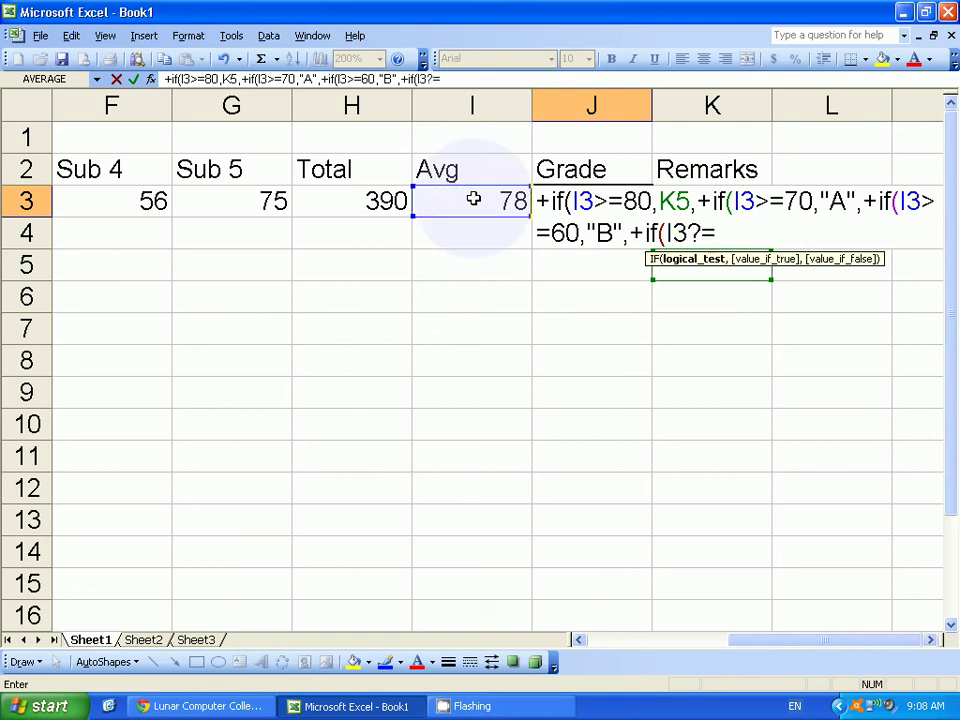
pyautogui.press('BackSpace')
pyautogui.press('BackSpace')
pyautogui.write('>=50')
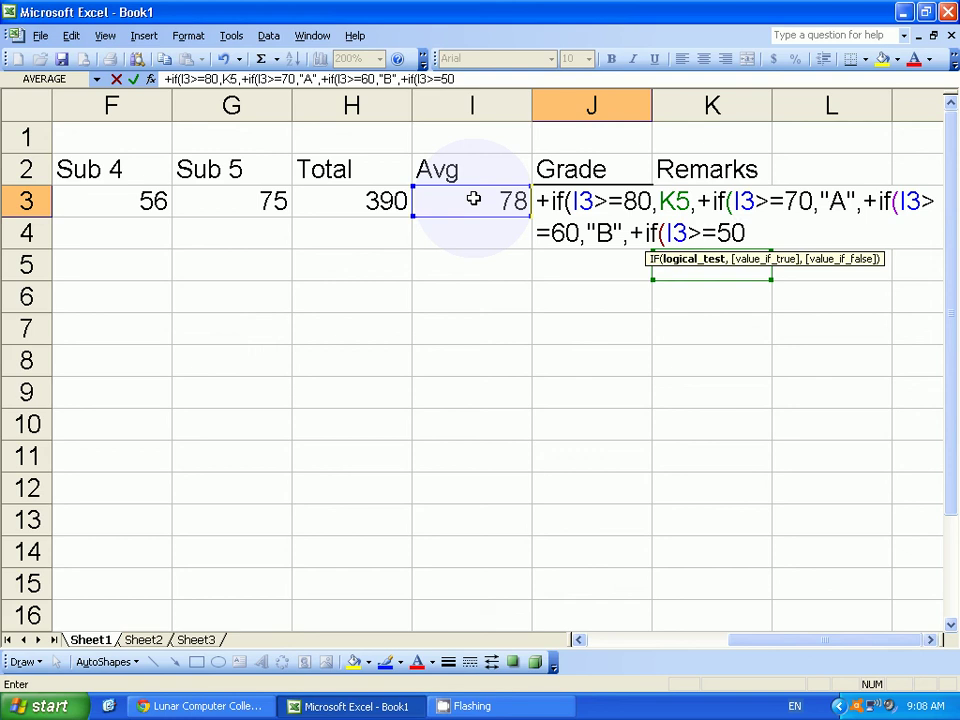
pyautogui.write(',"')
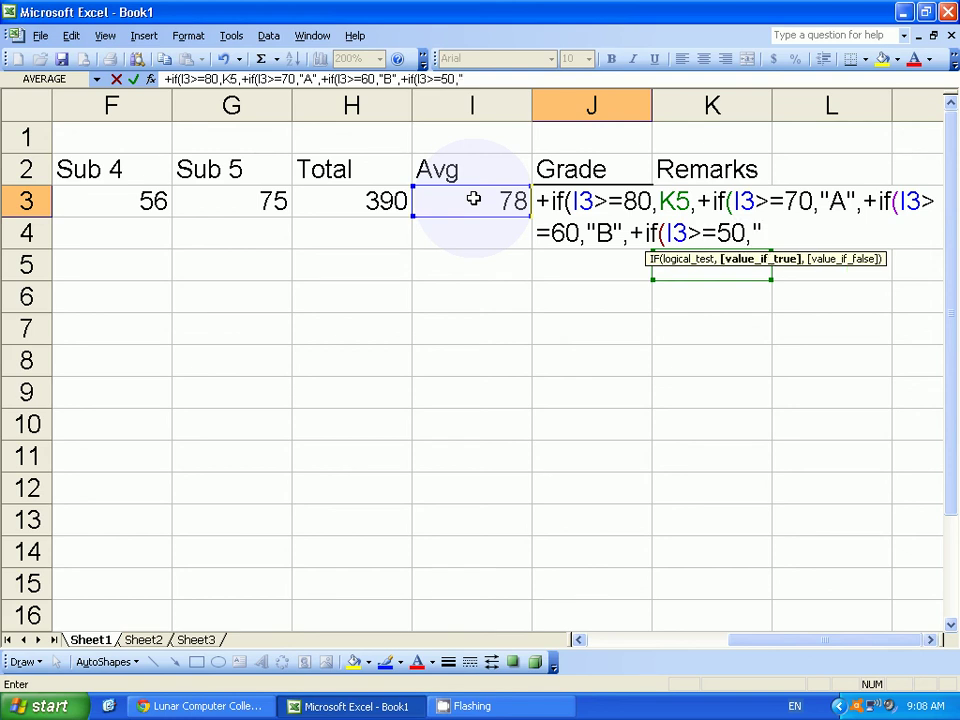
pyautogui.write('C",+if(')
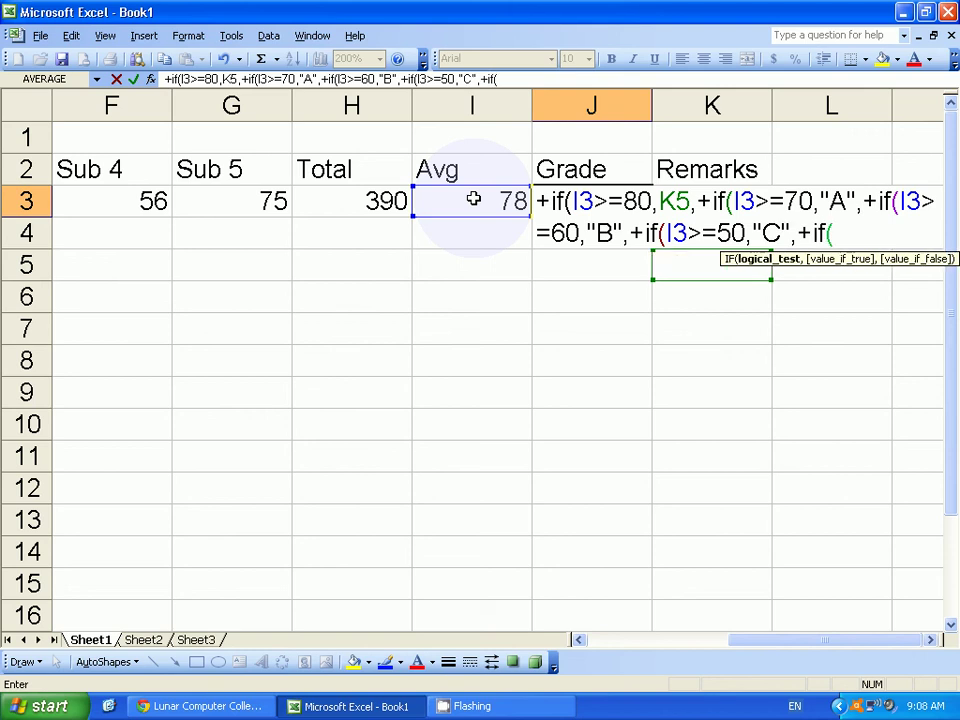
# - Finish J3's formula so I3>=40 gives "D", I3>=33 gives "E", and otherwise "Fail"
pyautogui.click(467, 207)
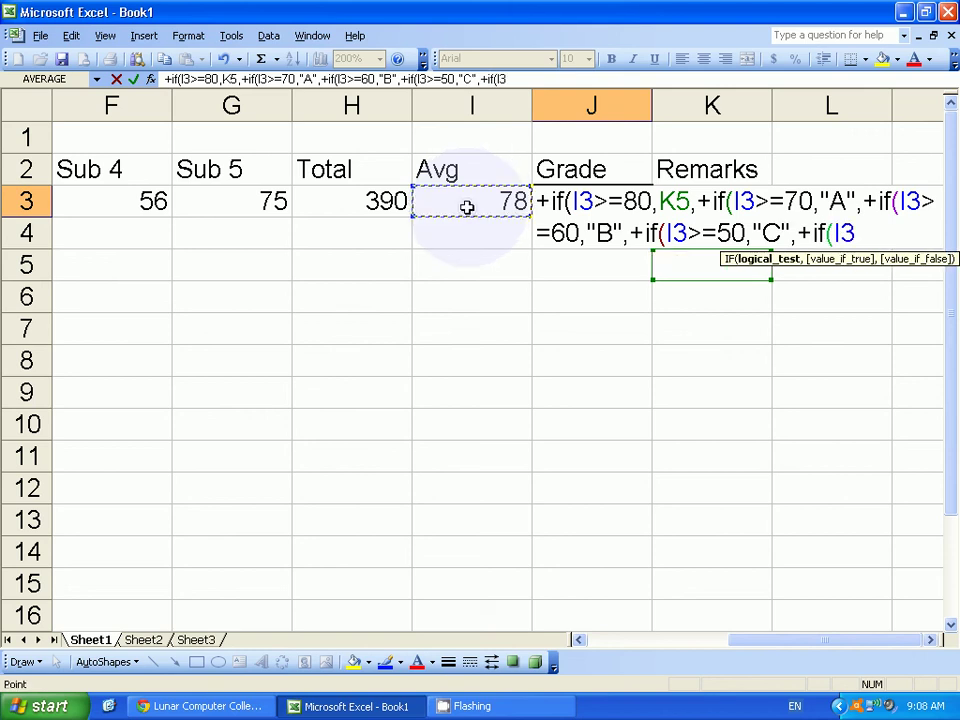
pyautogui.write('?')
pyautogui.press('BackSpace')
pyautogui.write('>')
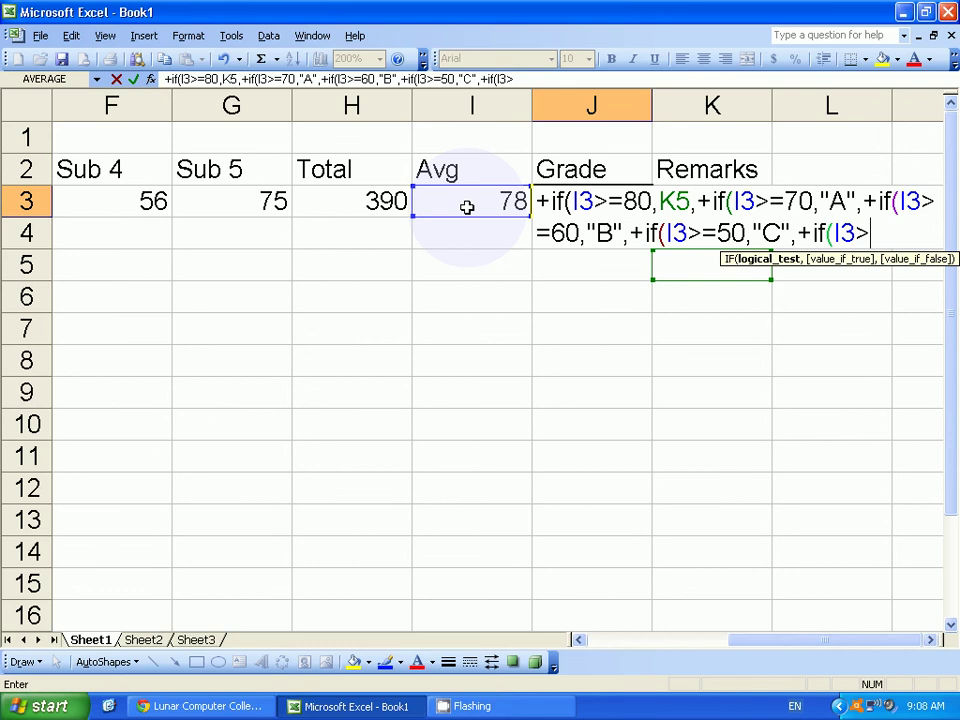
pyautogui.write('=40,"')
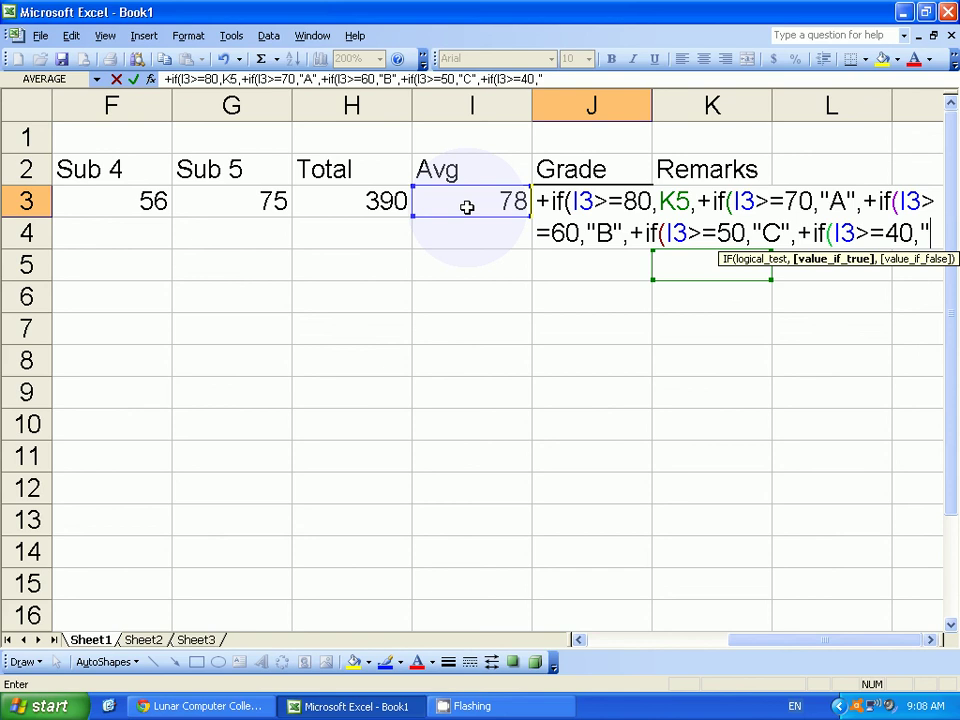
pyautogui.write('D"')
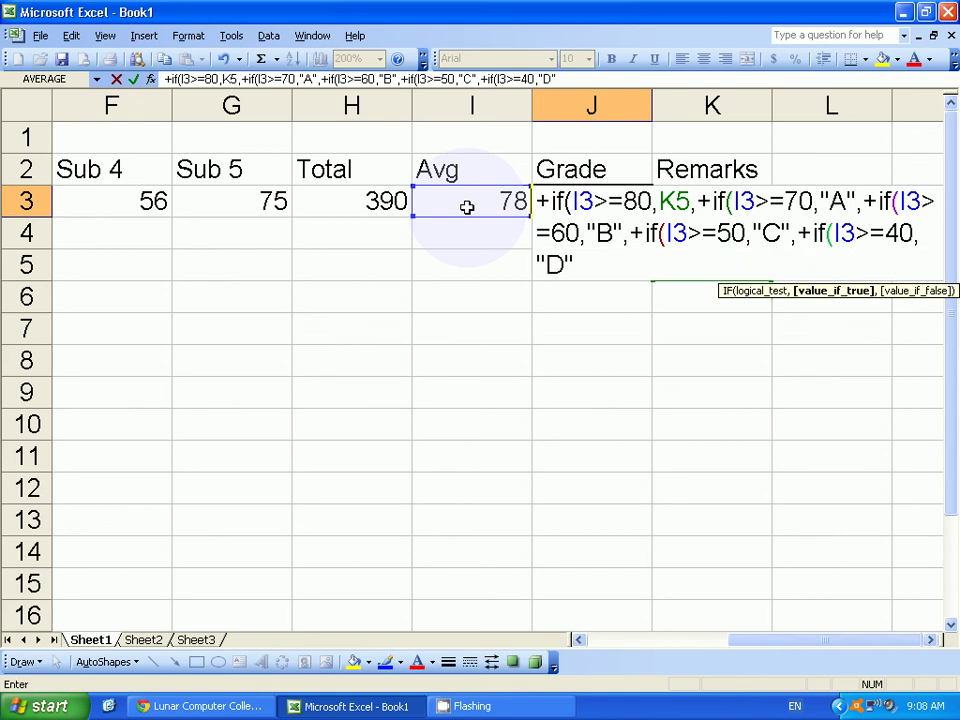
pyautogui.write(',+if')
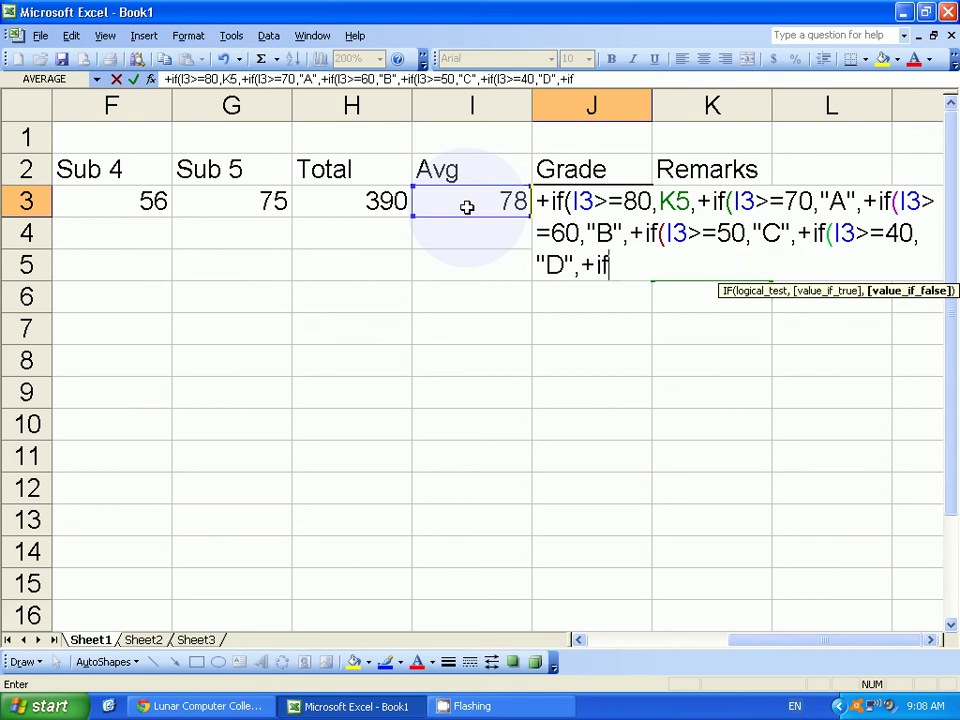
pyautogui.write('(')
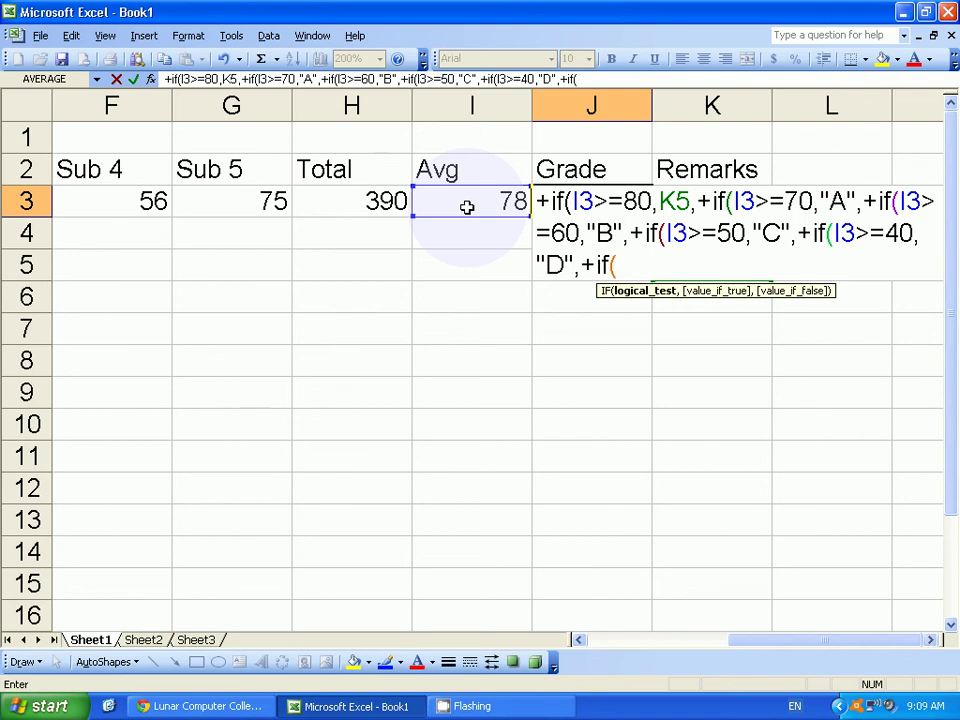
pyautogui.write('I3>=33,')
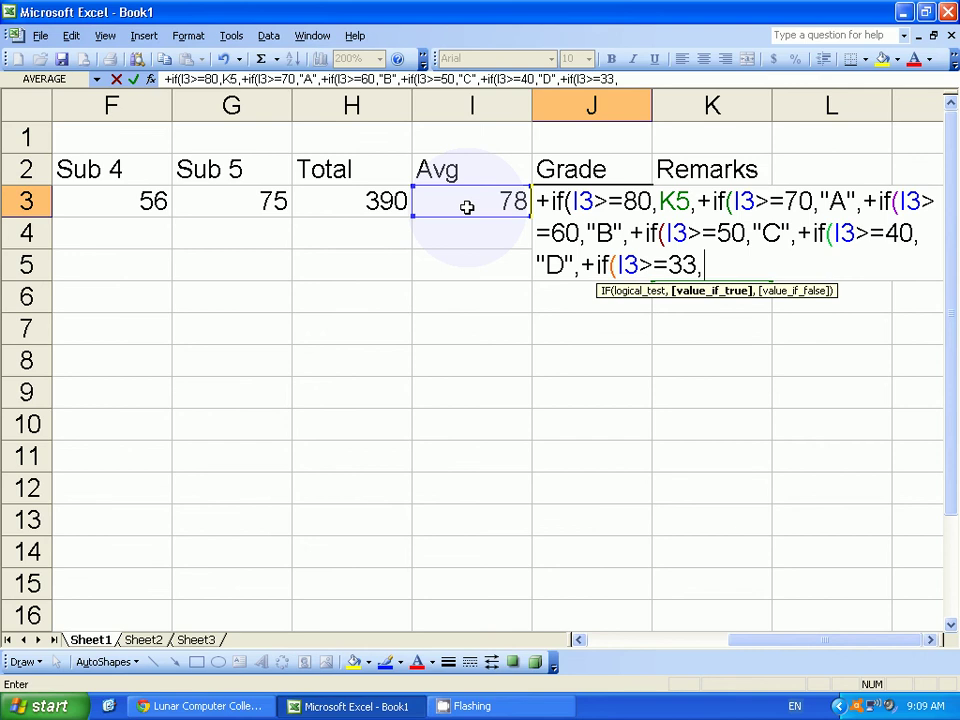
pyautogui.write('"E"')
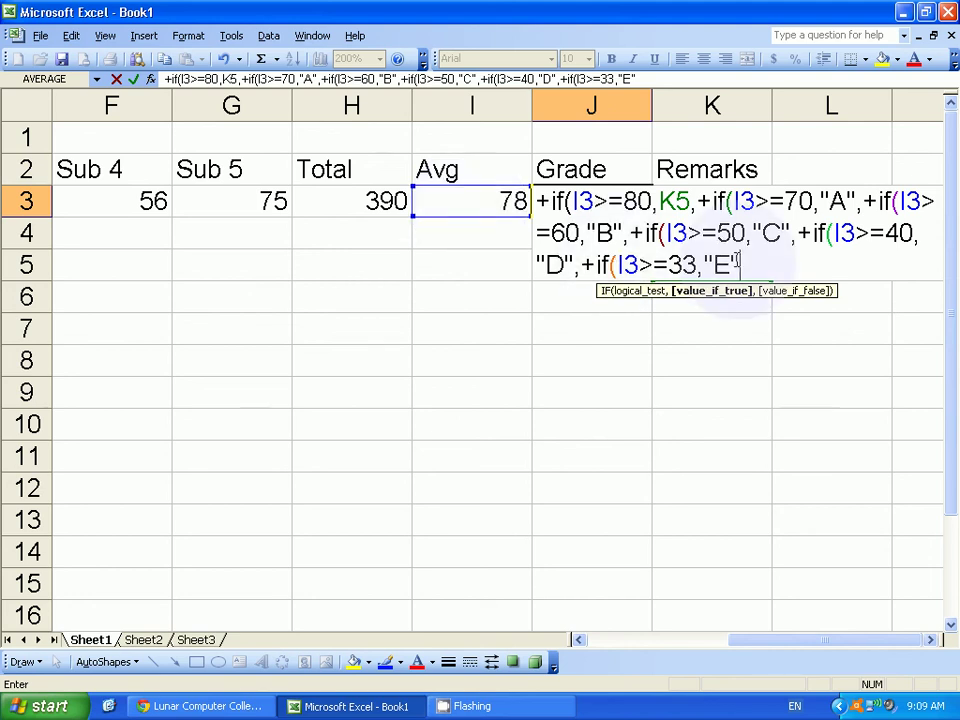
pyautogui.write(',')
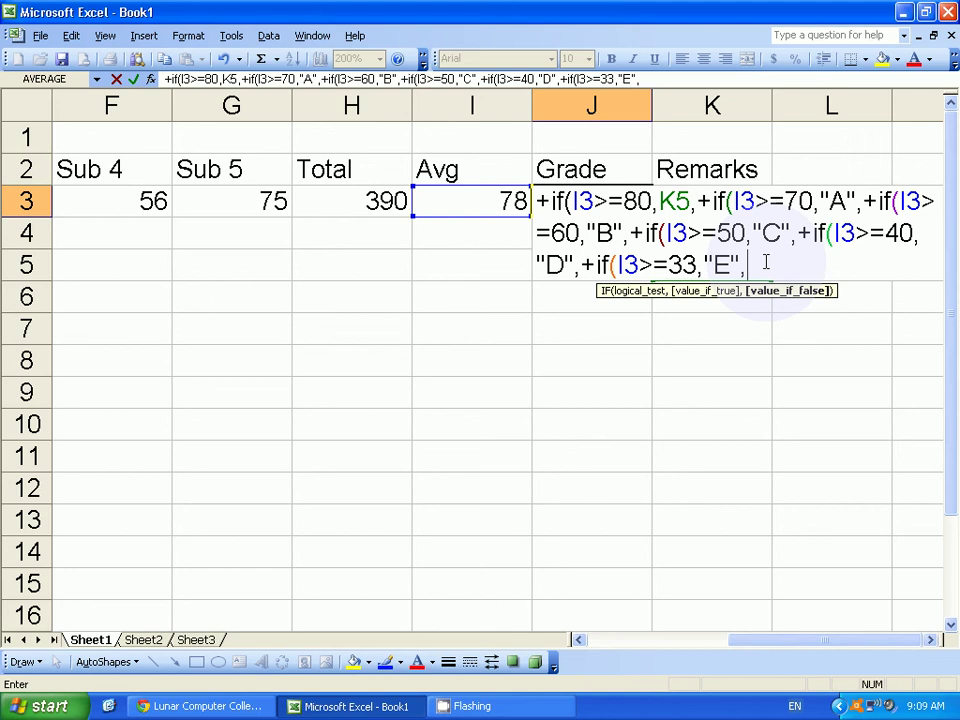
pyautogui.write('"Fail"')
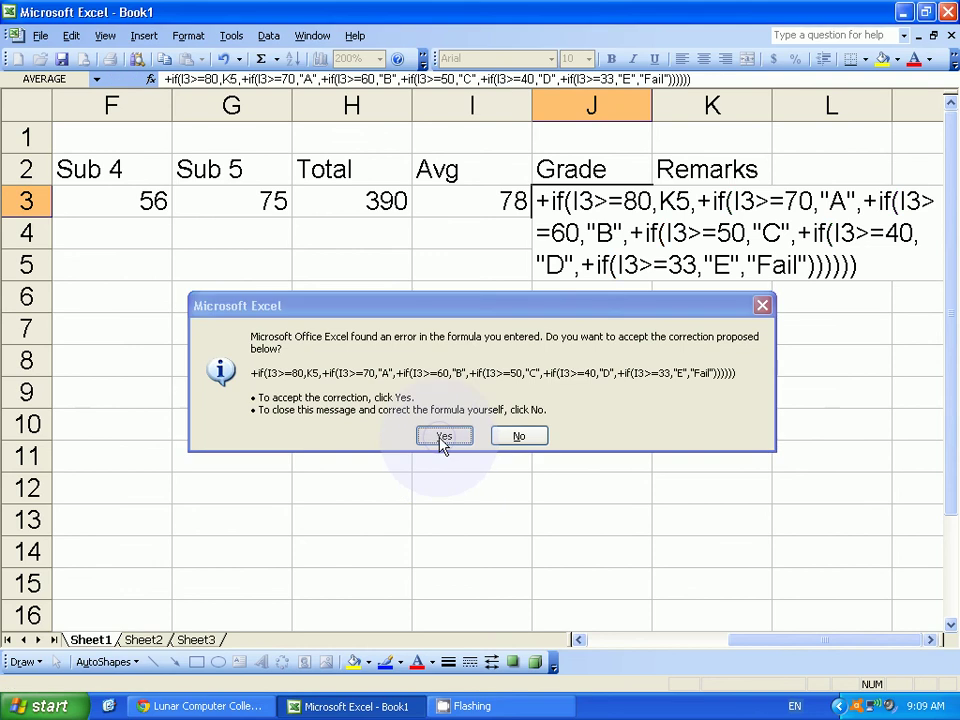
# - Accept Excel's bracket correction so J3 shows grade A for the 78 average, then recheck the formula
pyautogui.click(440, 438)
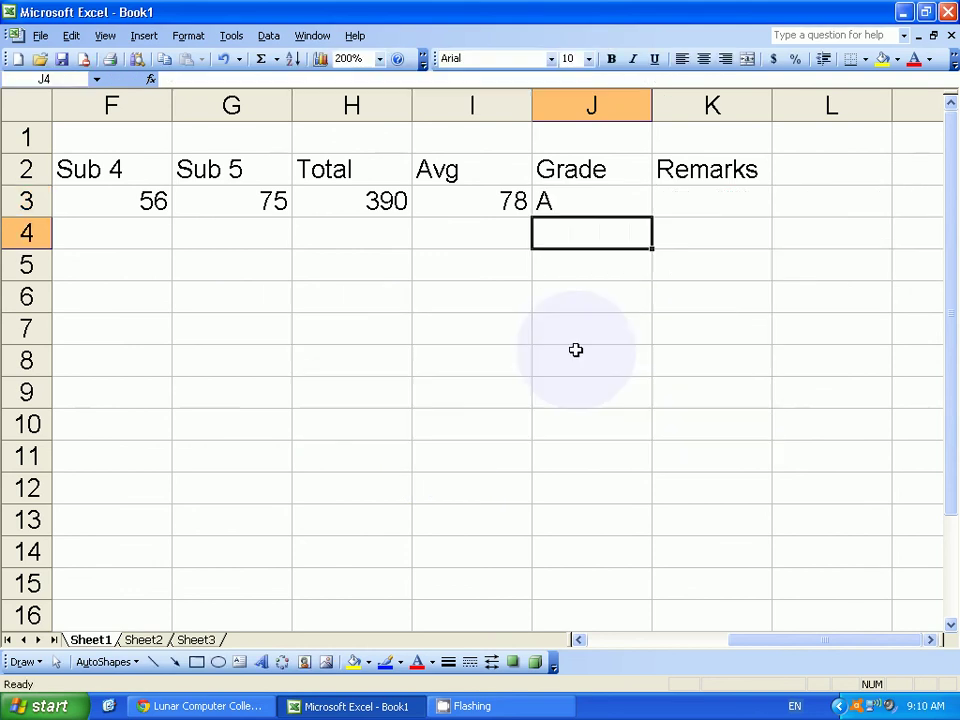
pyautogui.click(556, 203)
pyautogui.press('F2')
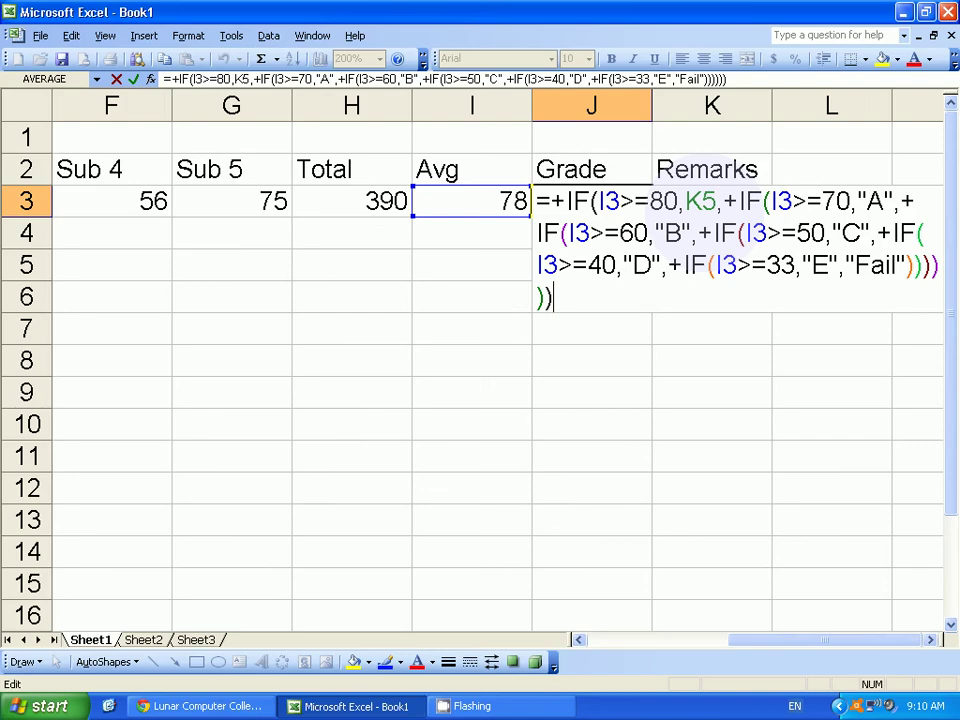
pyautogui.press('Return')
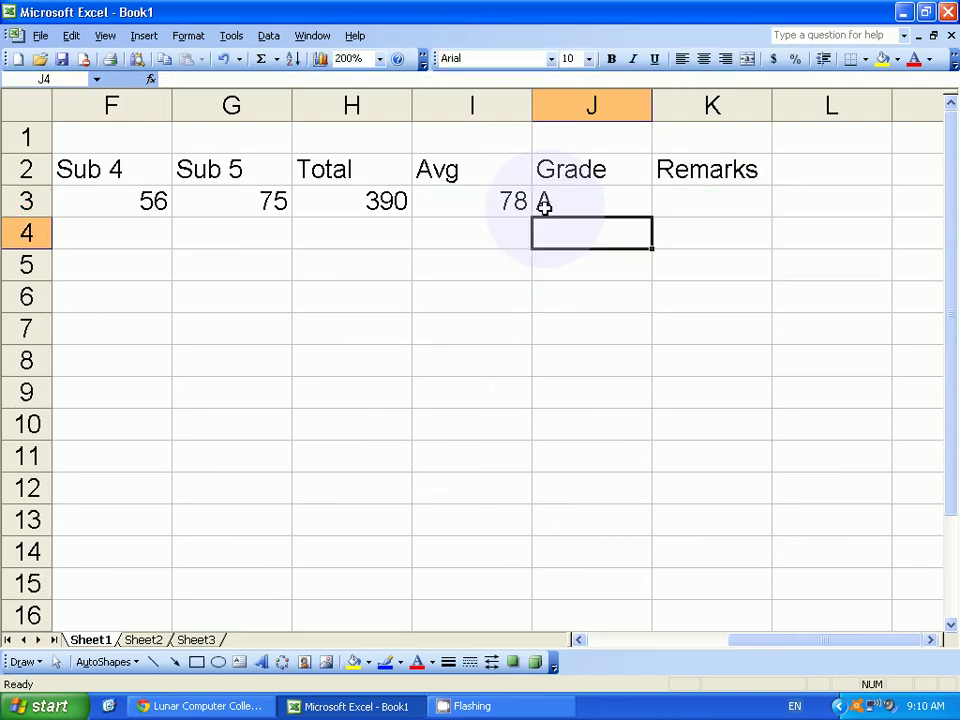
pyautogui.click(543, 203)
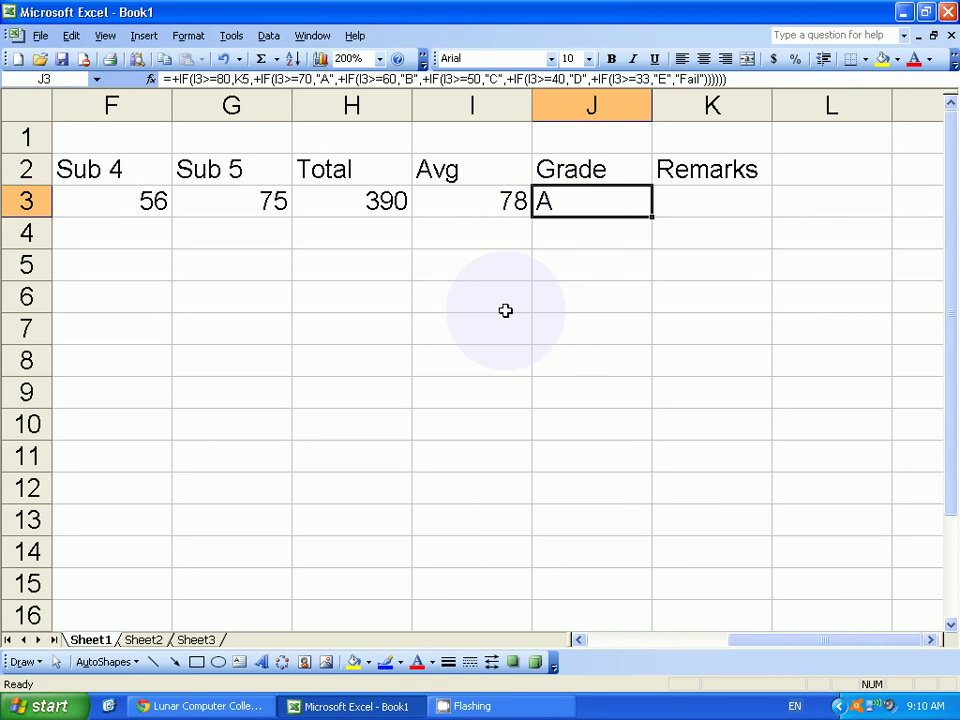
pyautogui.press('Left')
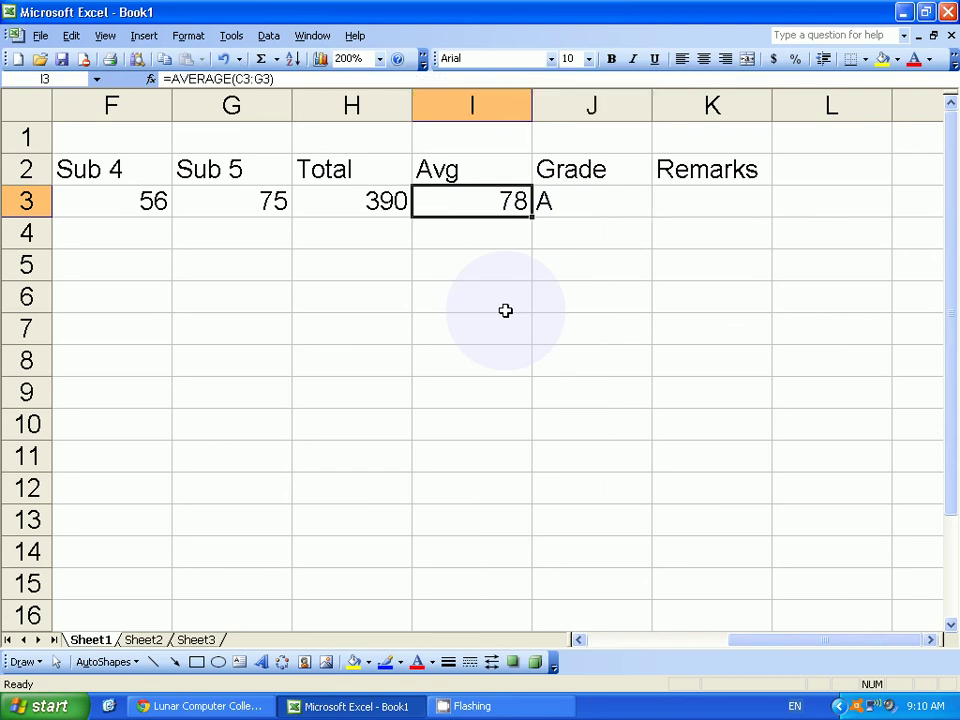
pyautogui.press('Right')
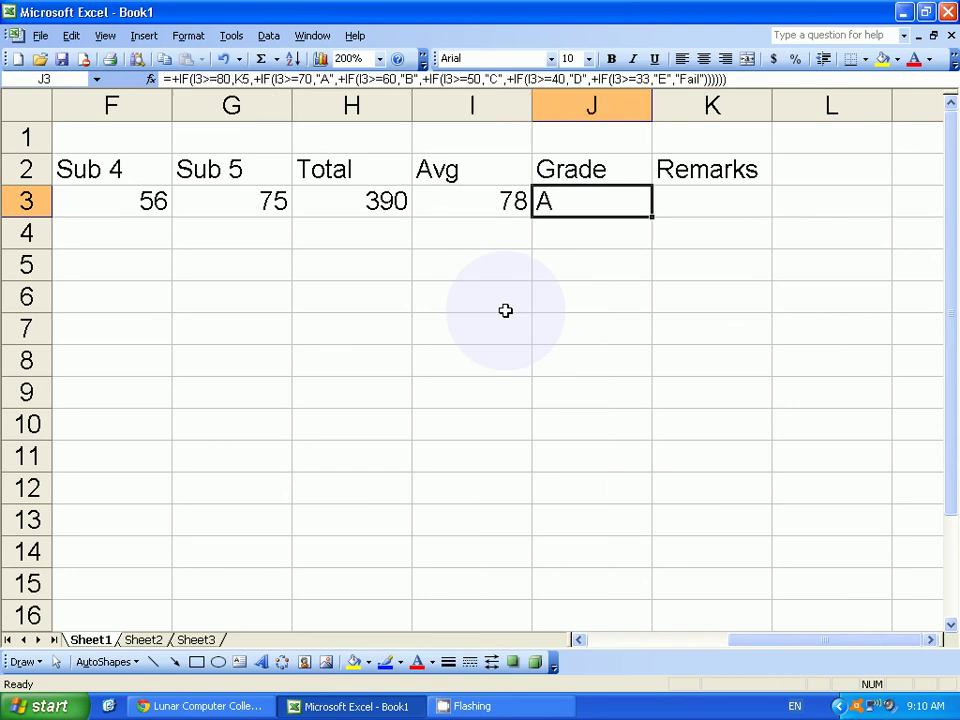
# - Replace K5 in J3's first IF with "A+" and commit the formula
pyautogui.press('F2')
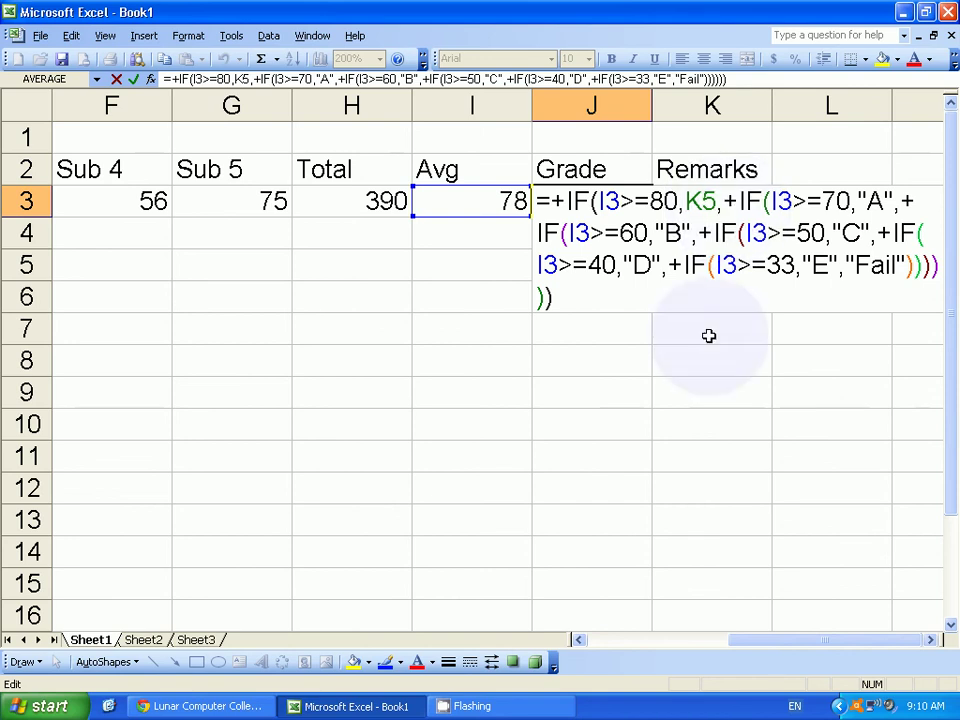
pyautogui.click(682, 203)
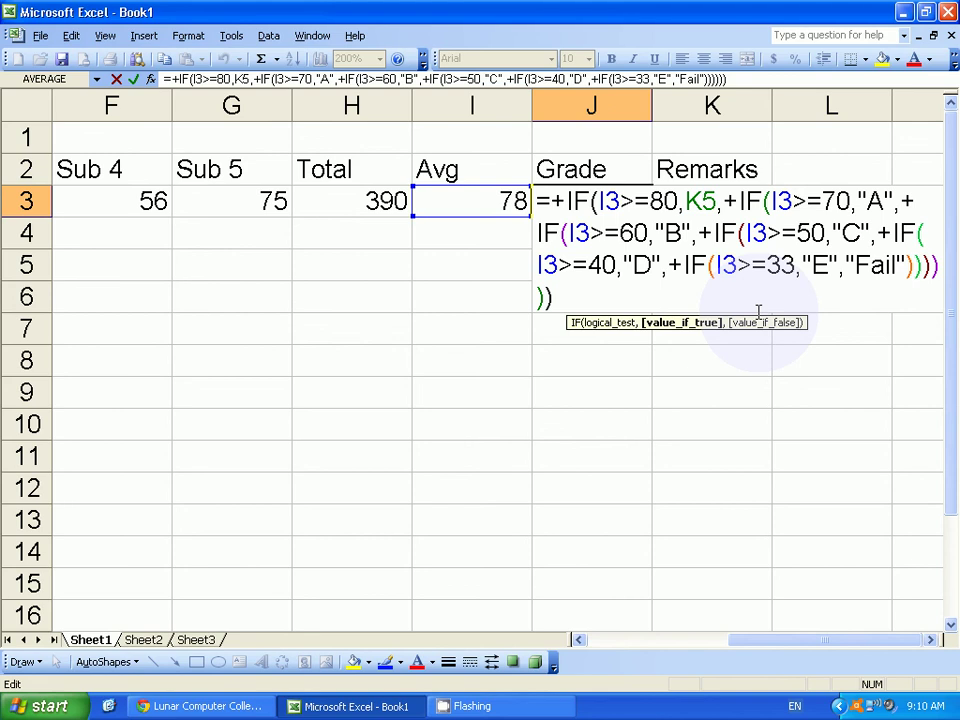
pyautogui.write('"')
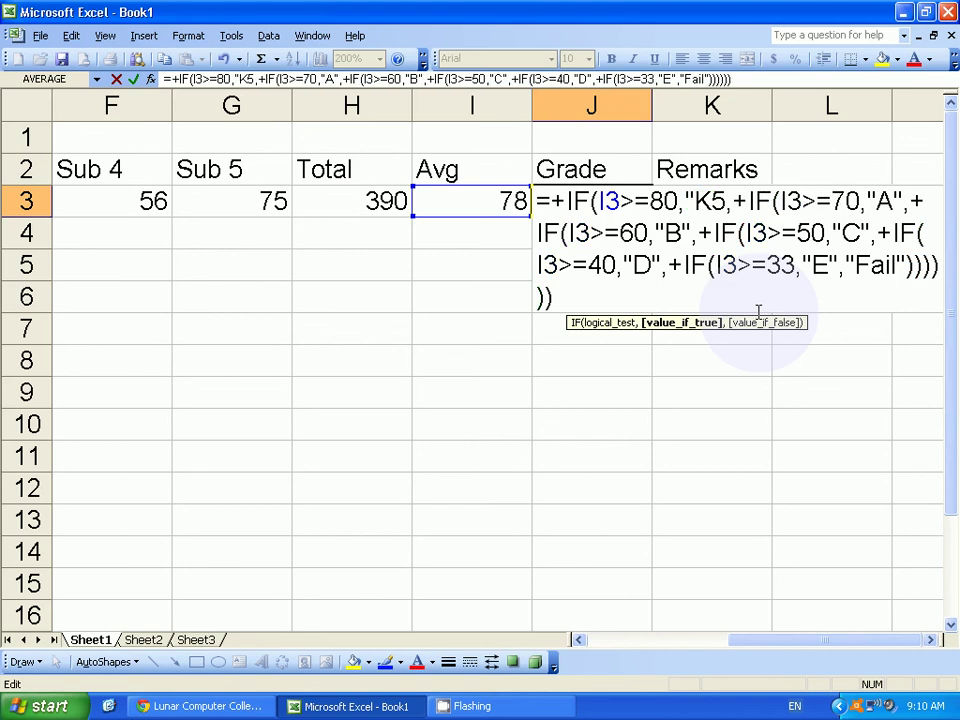
pyautogui.write('A')
pyautogui.press('Delete')
pyautogui.write('+')
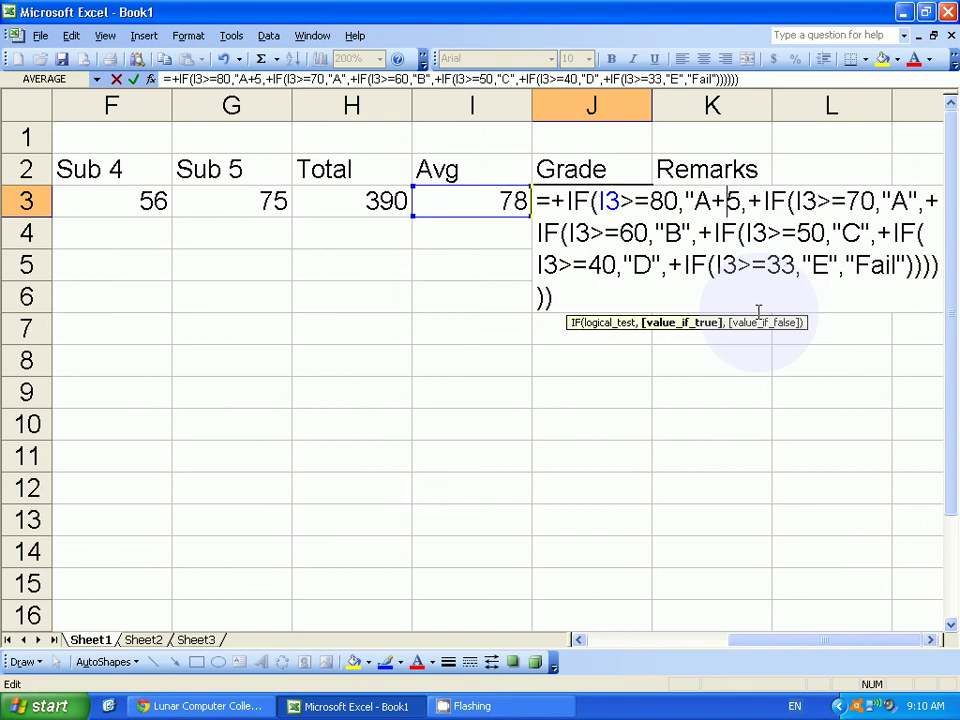
pyautogui.press('Delete')
pyautogui.write('"')
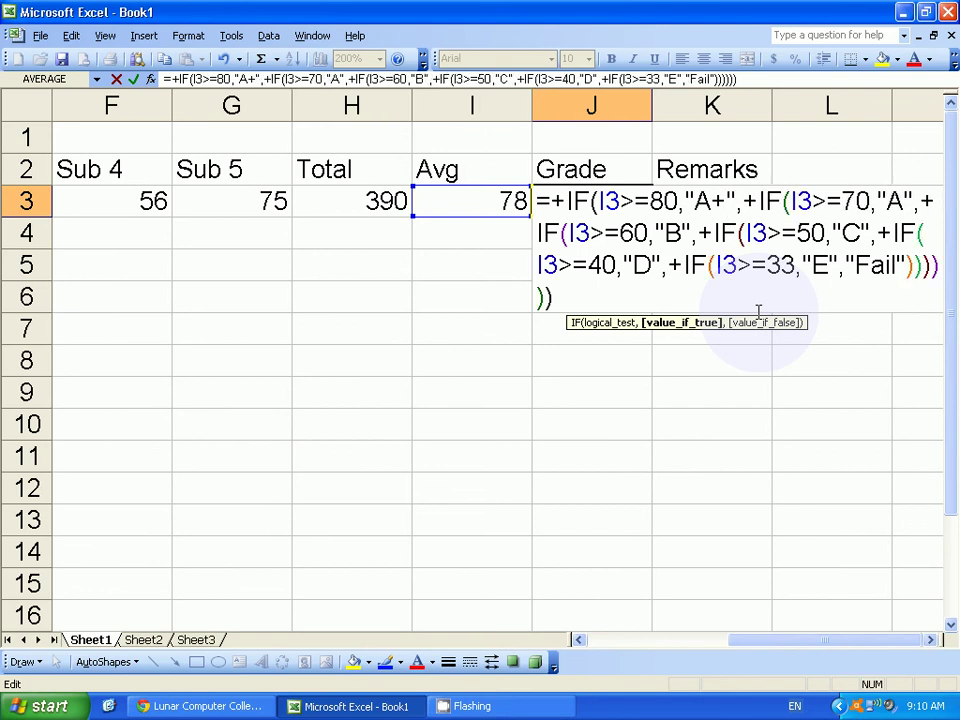
pyautogui.hotkey('ctrl', 'Return')
# - Reopen J3's formula to check it, confirm it unchanged, and move to the average cell I3
pyautogui.press('F2')
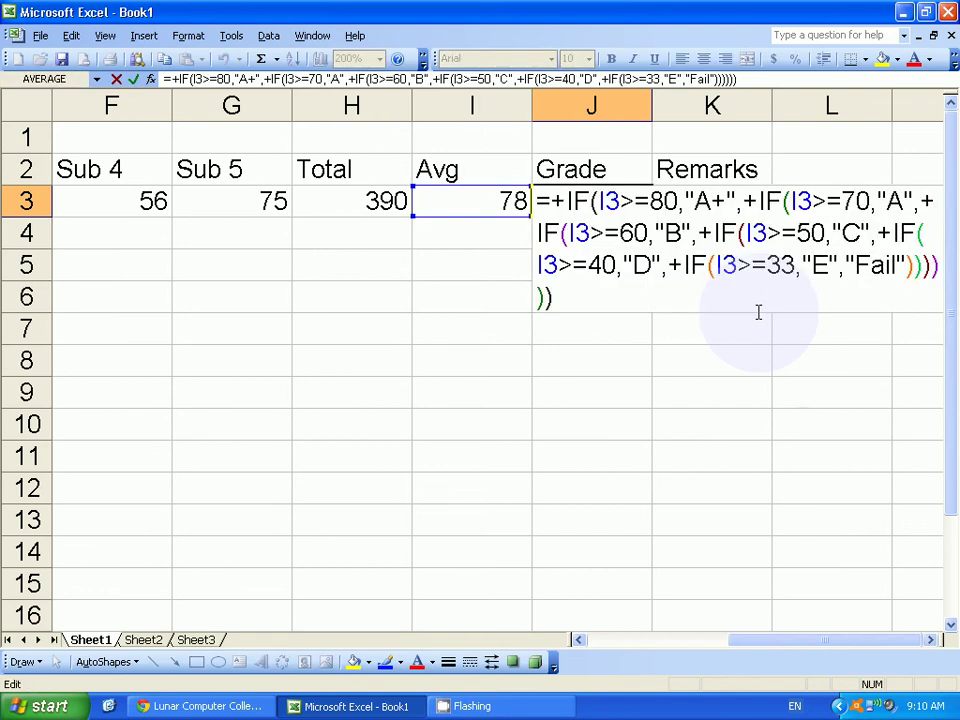
pyautogui.press('Home')
pyautogui.press('Right')
pyautogui.press('Right')
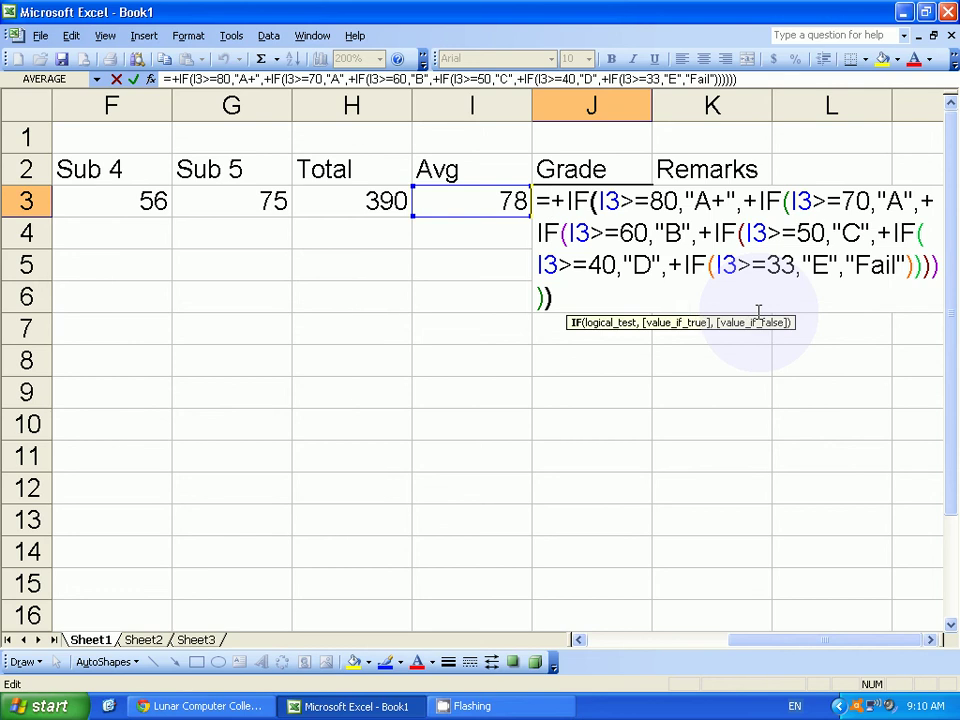
pyautogui.press('Return')
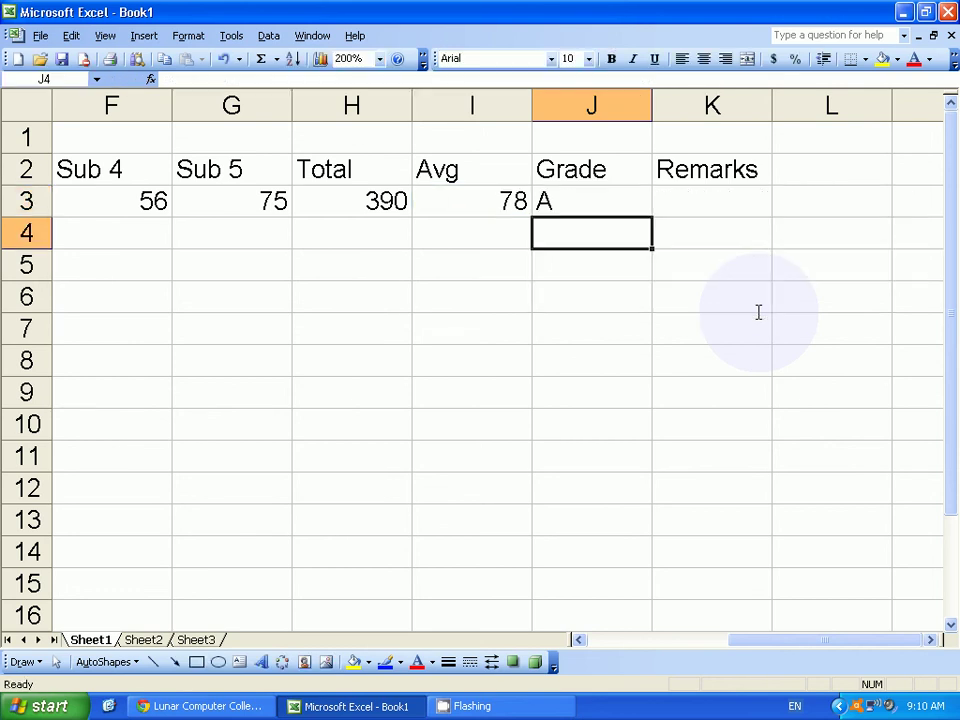
pyautogui.press('Up')
pyautogui.press('Left')
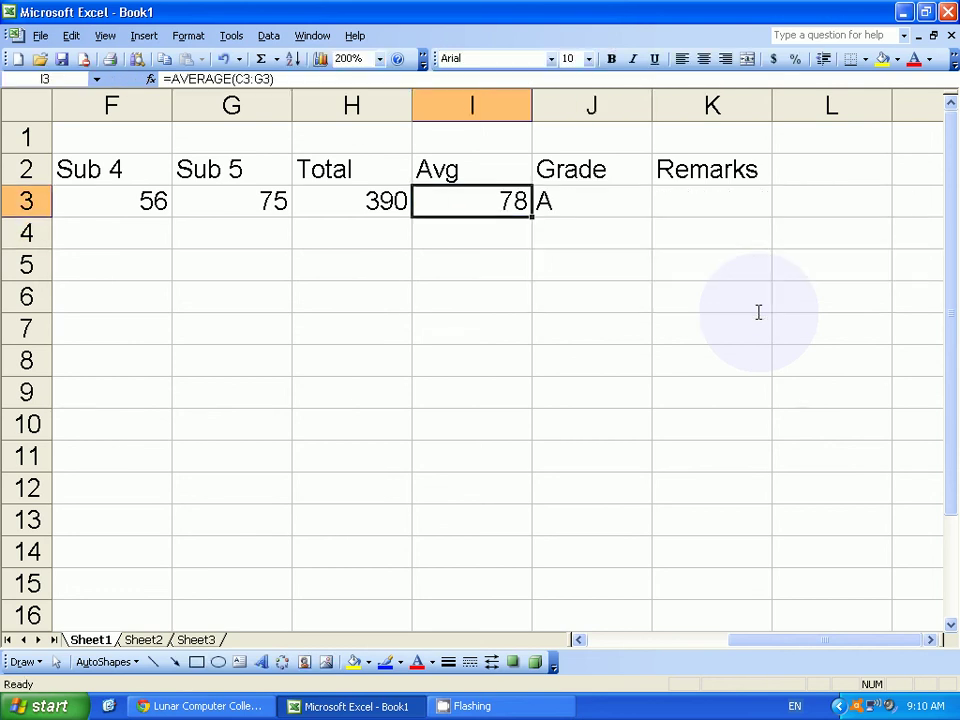
# - Review the A+ and A branches of J3's nested IF grade formula and commit it
pyautogui.press('Right')
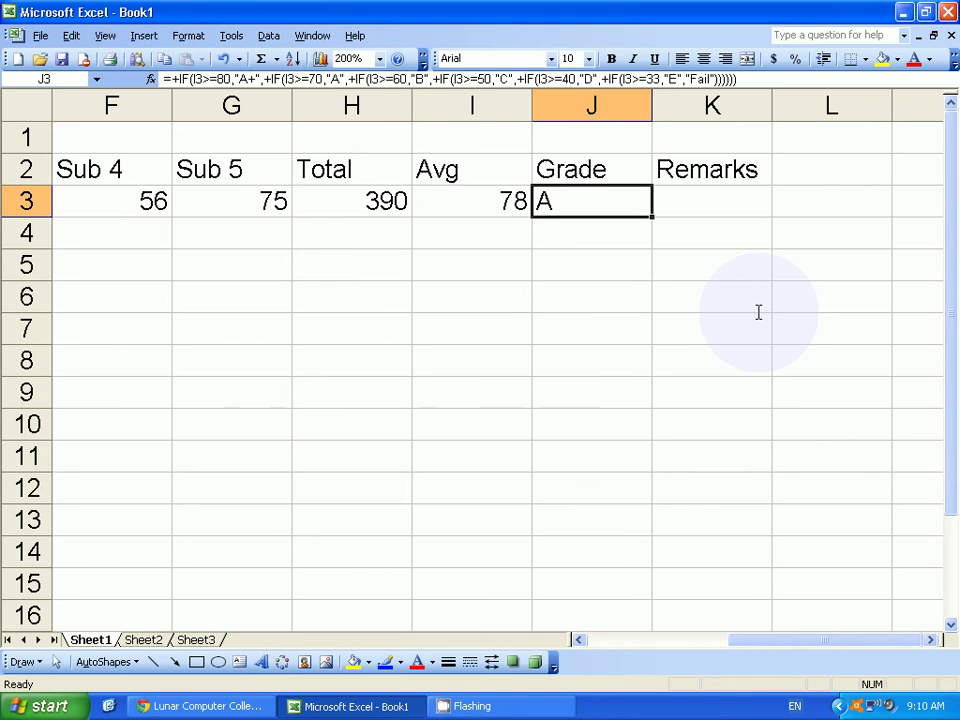
pyautogui.press('F2')
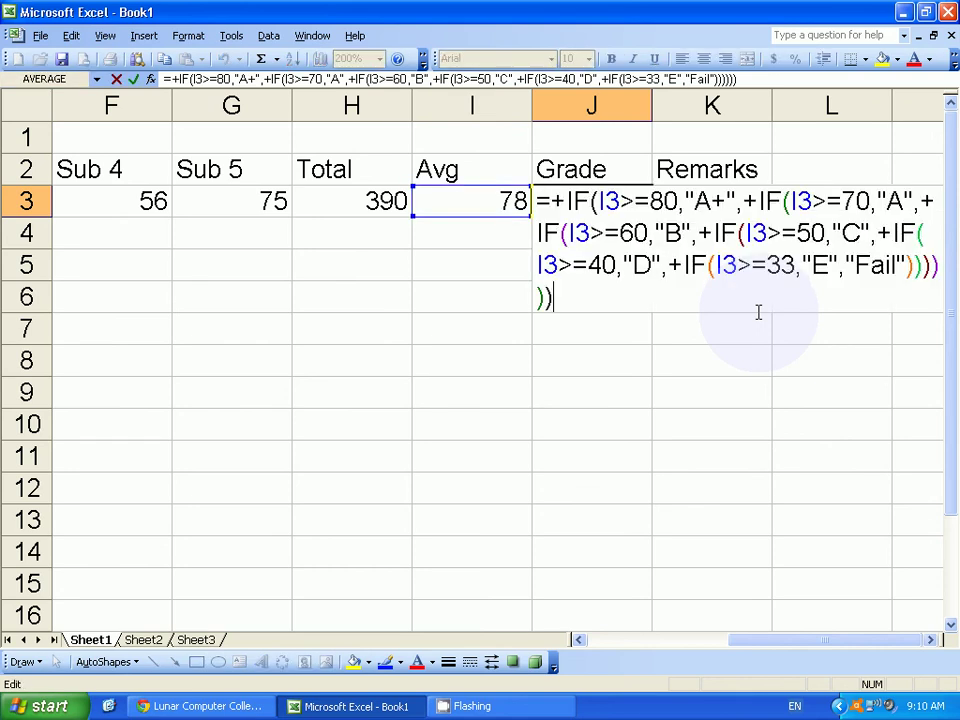
pyautogui.click(743, 201)
pyautogui.doubleClick(744, 202)
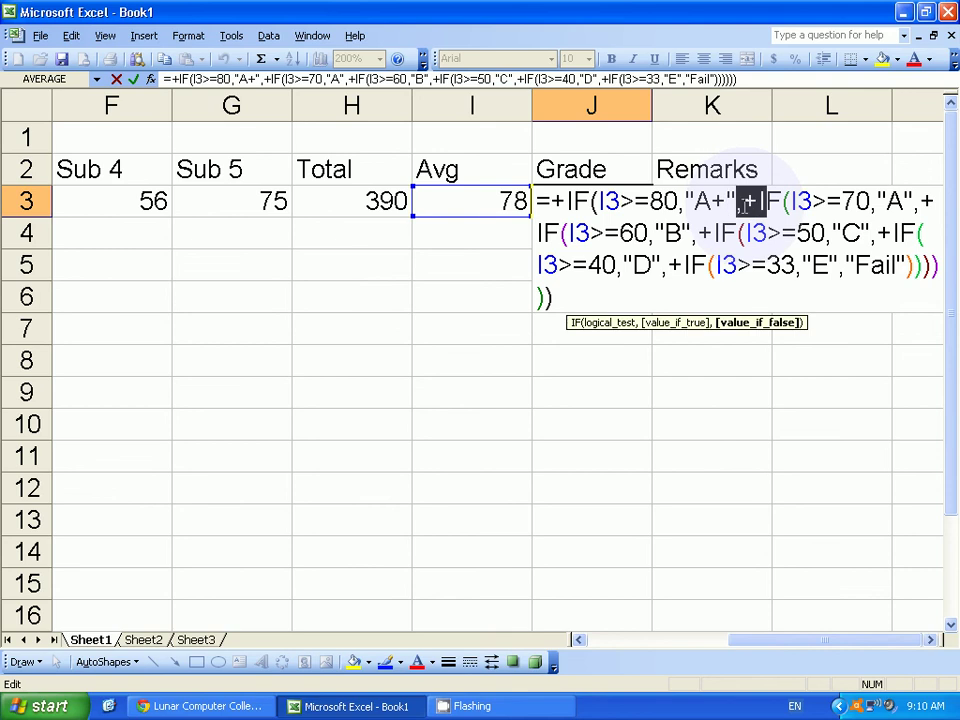
pyautogui.hotkey('shift', 'Right')
pyautogui.hotkey('shift', 'Right')
pyautogui.hotkey('shift', 'Right')
pyautogui.hotkey('shift', 'Right')
pyautogui.hotkey('shift', 'Right')
pyautogui.hotkey('shift', 'Right')
pyautogui.hotkey('shift', 'Right')
pyautogui.hotkey('shift', 'Right')
pyautogui.hotkey('shift', 'Right')
pyautogui.hotkey('shift', 'Right')
pyautogui.hotkey('shift', 'Right')
pyautogui.hotkey('shift', 'Right')
pyautogui.hotkey('shift', 'Right')
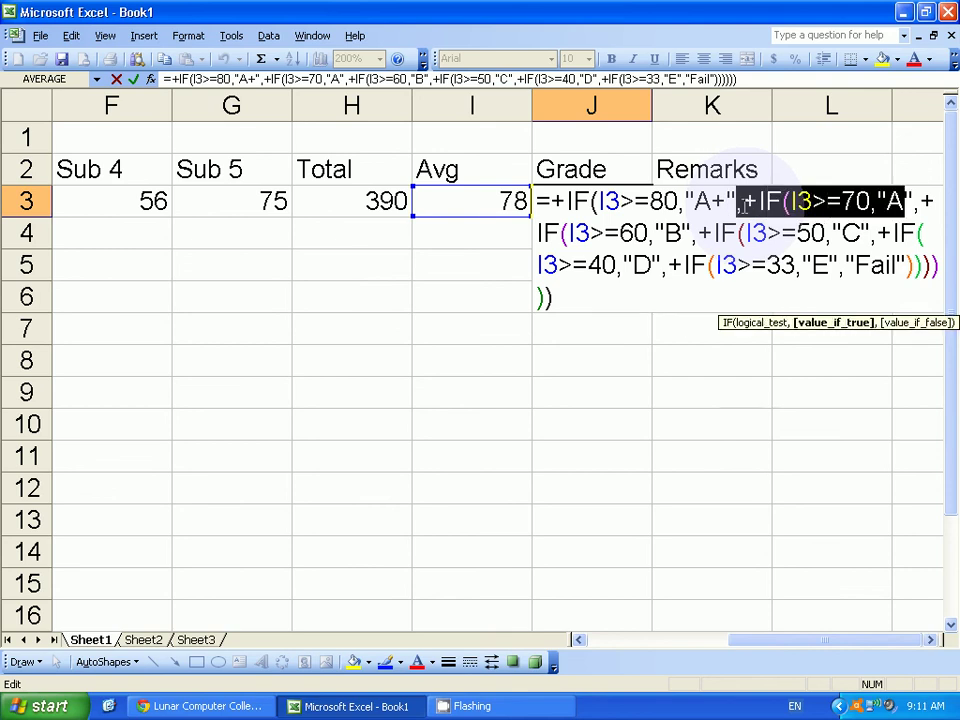
pyautogui.hotkey('shift', 'Right')
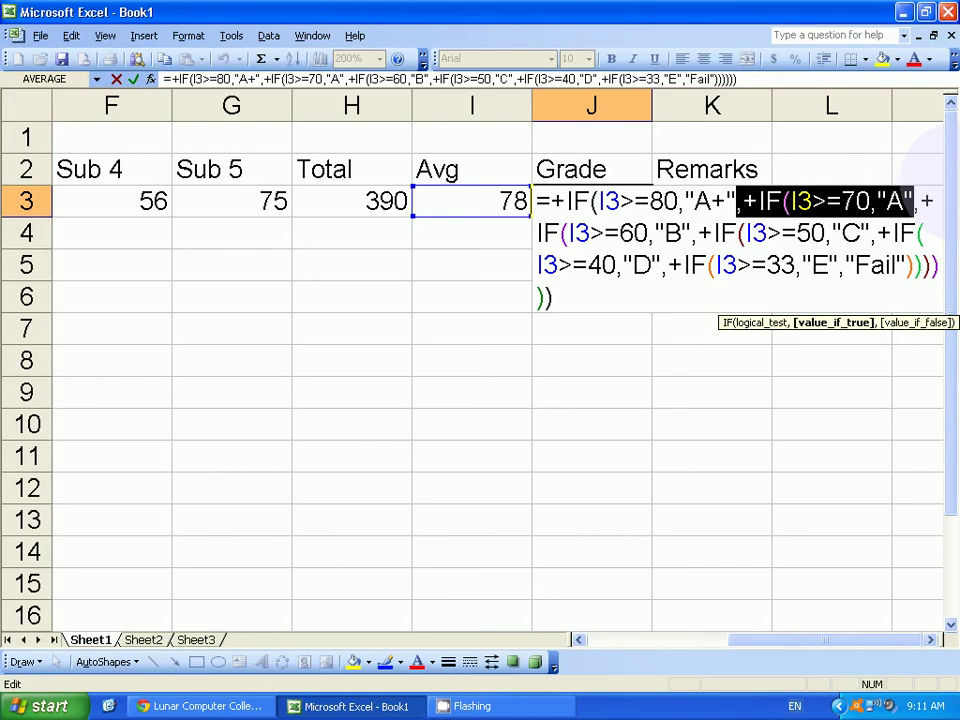
pyautogui.press('Return')
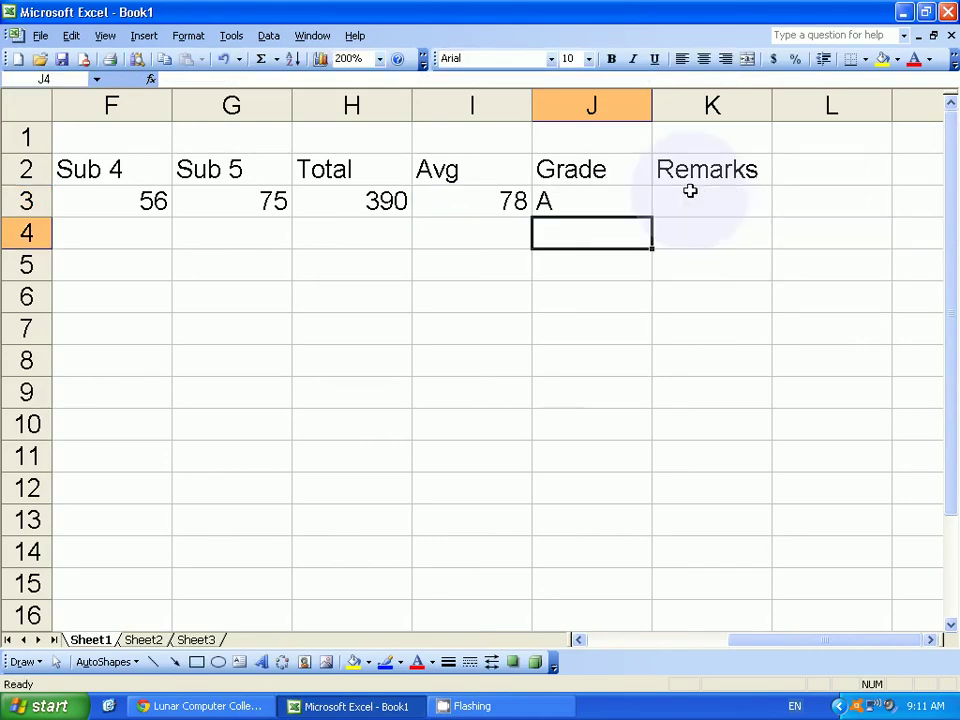
# - Check the I3 average, J3 grade and H3 total formulas, ending on the Sub 4 mark in F3
pyautogui.click(488, 199)
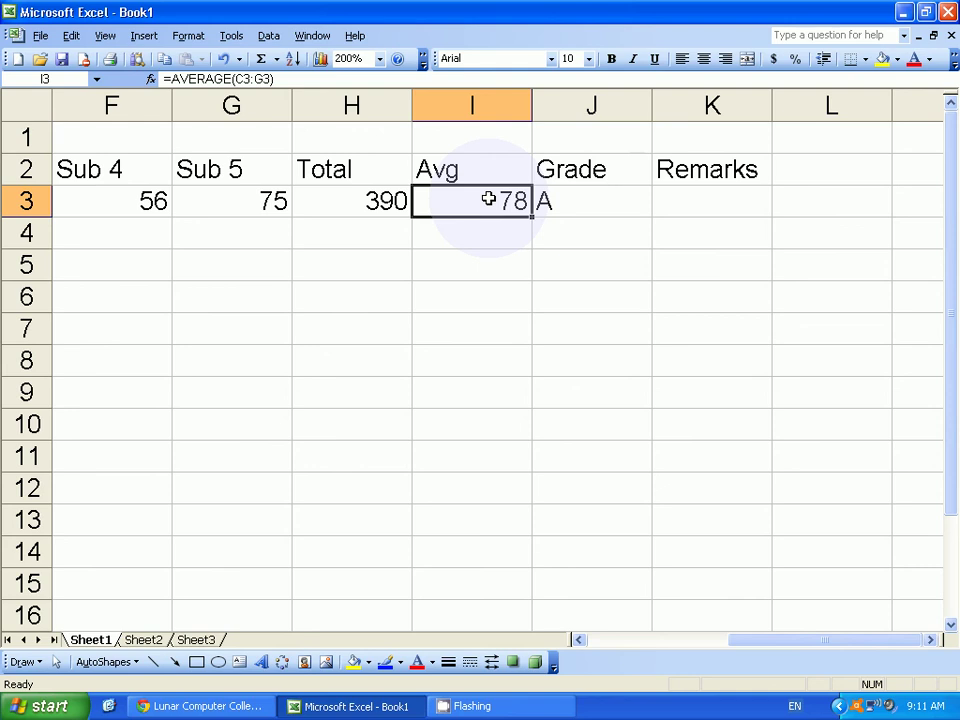
pyautogui.press('Right')
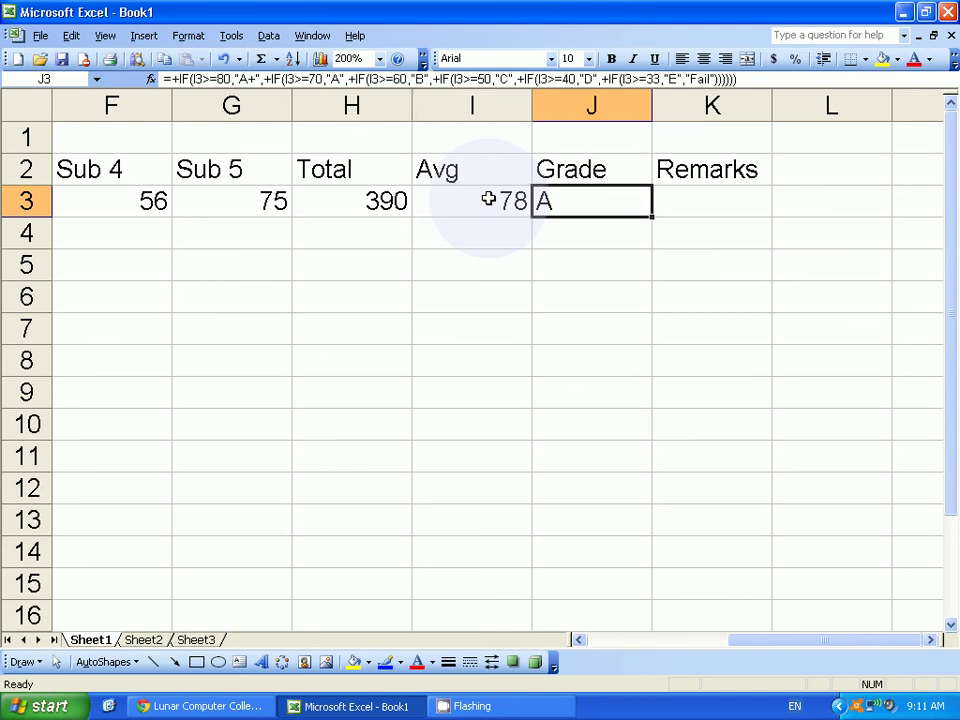
pyautogui.press('Left')
pyautogui.press('Left')
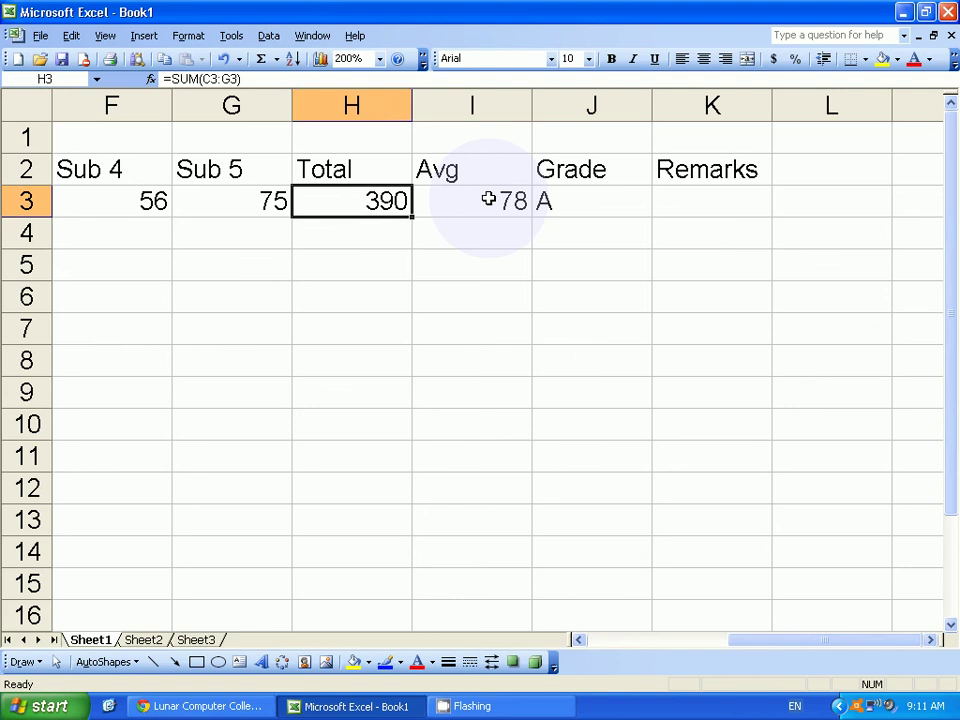
pyautogui.press('Left')
pyautogui.press('Left')
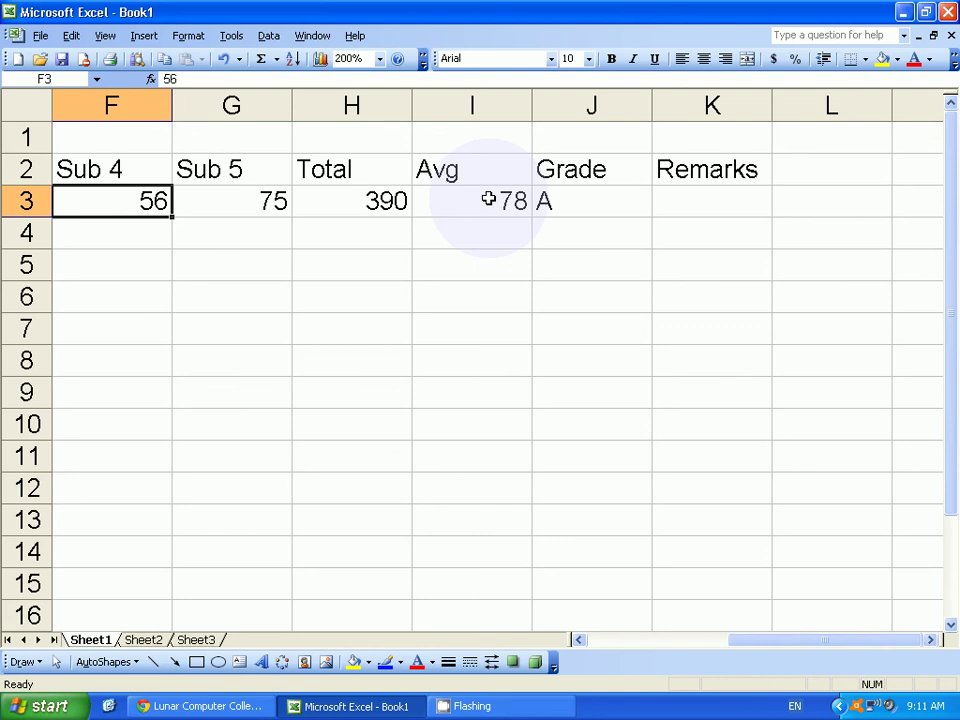
# - Enter 85 as the Sub 4 mark in F3 and check the recalculated average and grade
pyautogui.write('85')
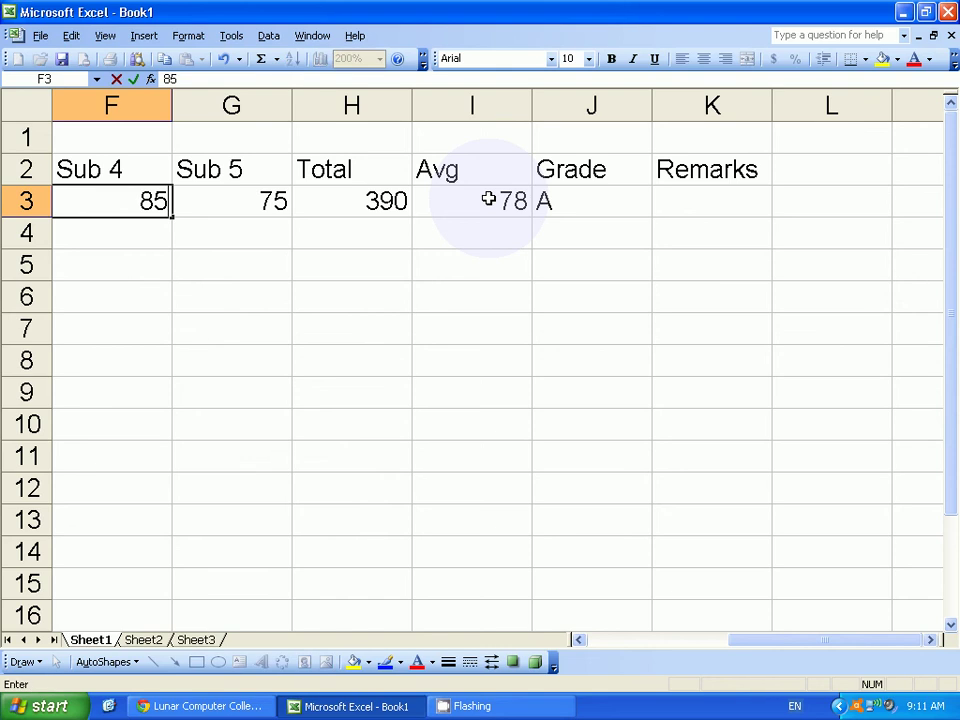
pyautogui.press('Return')
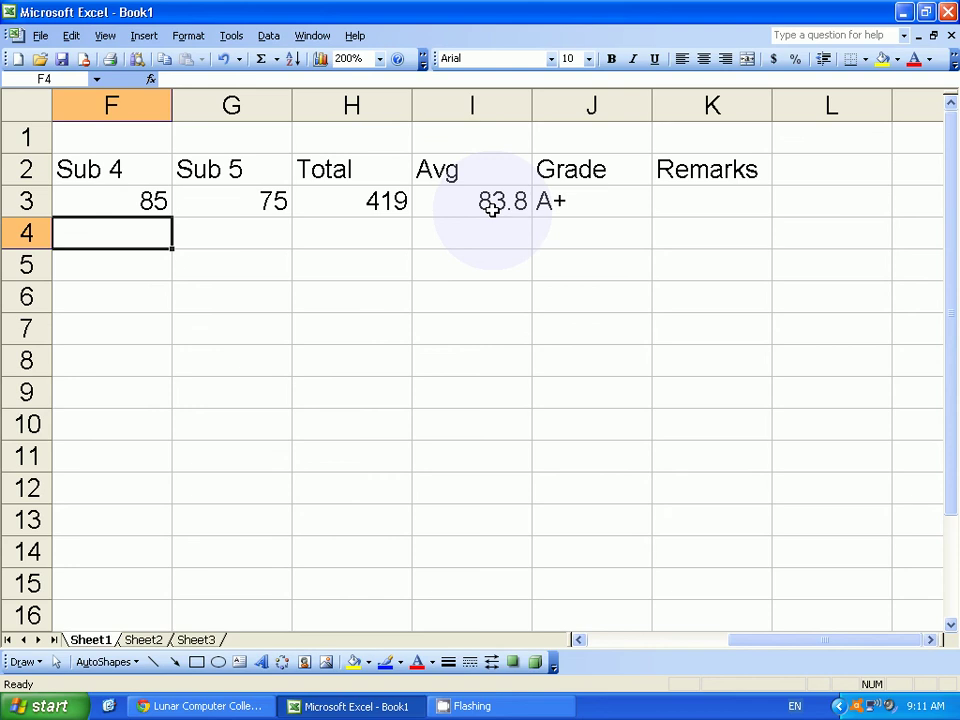
pyautogui.click(492, 207)
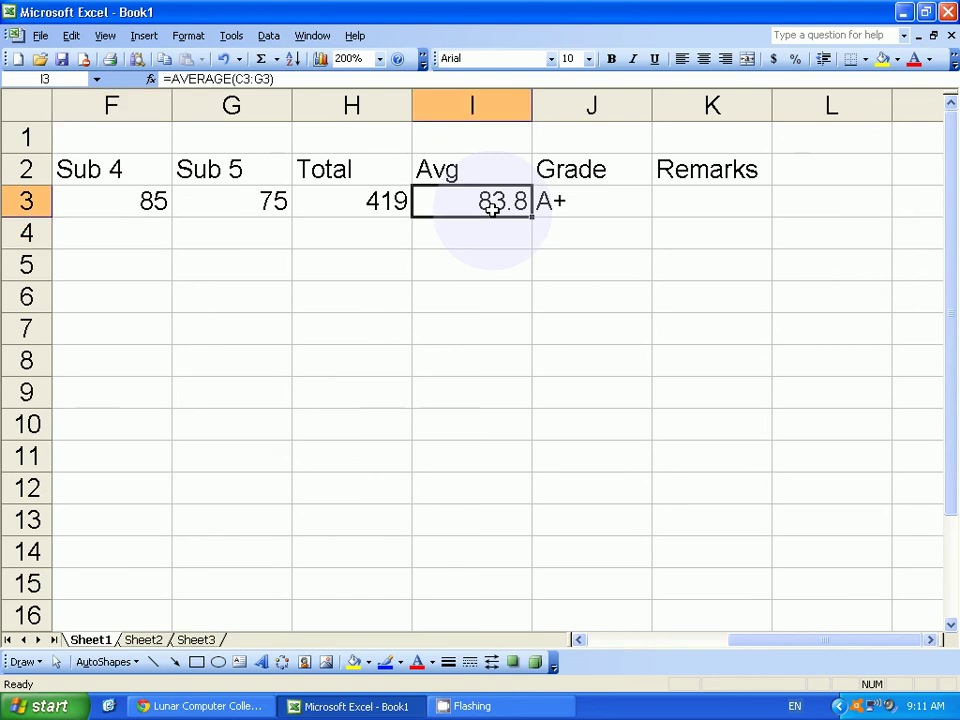
pyautogui.press('Right')
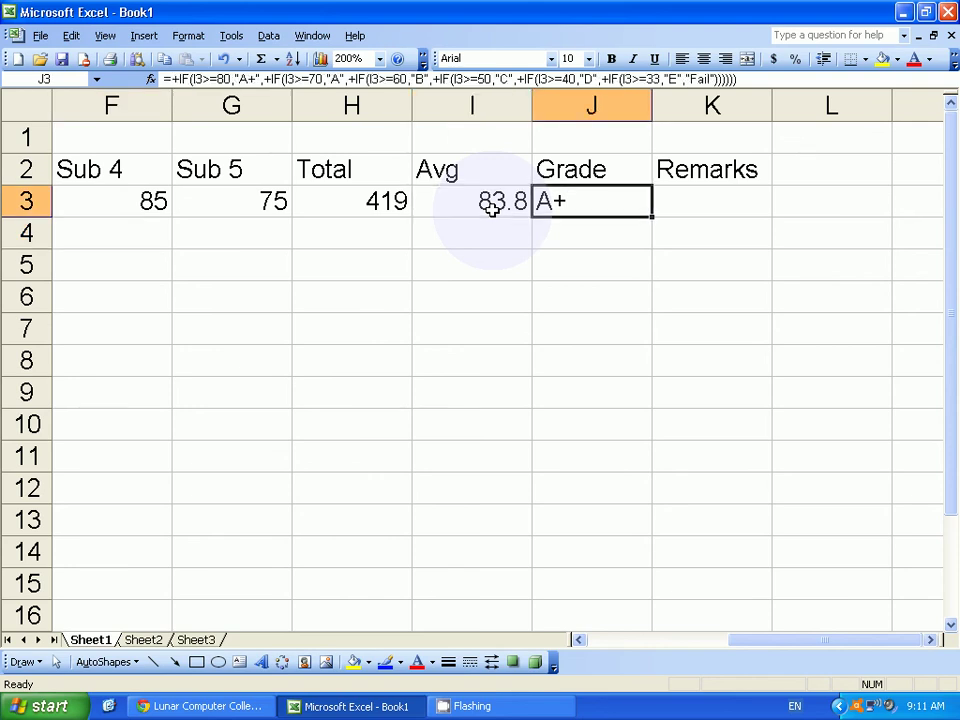
pyautogui.press('Left')
pyautogui.press('Left')
pyautogui.press('Left')
pyautogui.press('Left')
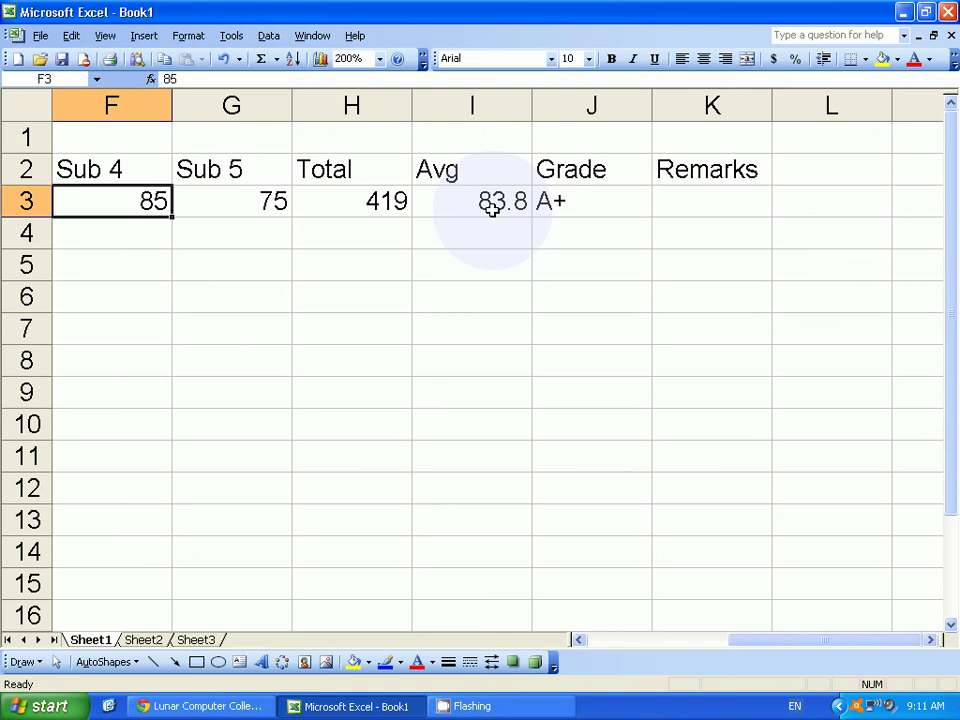
# - Change Sub 4 to 25 and Sub 5 to 21, then check the recalculated average of 61
pyautogui.write('25')
pyautogui.press('Return')
pyautogui.press('Up')
pyautogui.press('Right')
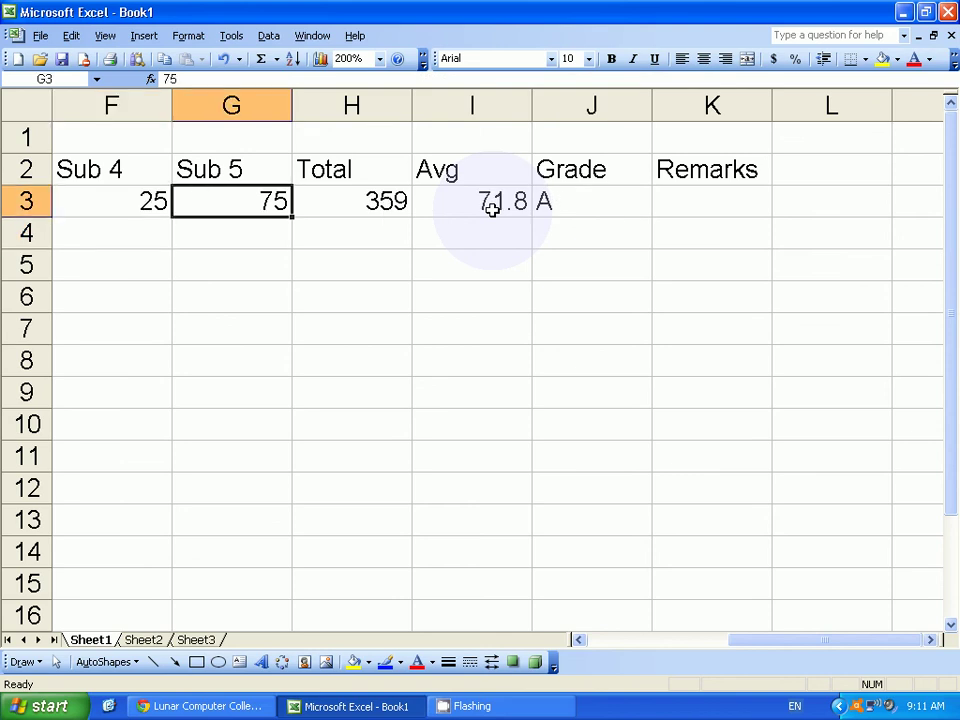
pyautogui.write('205')
pyautogui.press('BackSpace')
pyautogui.press('BackSpace')
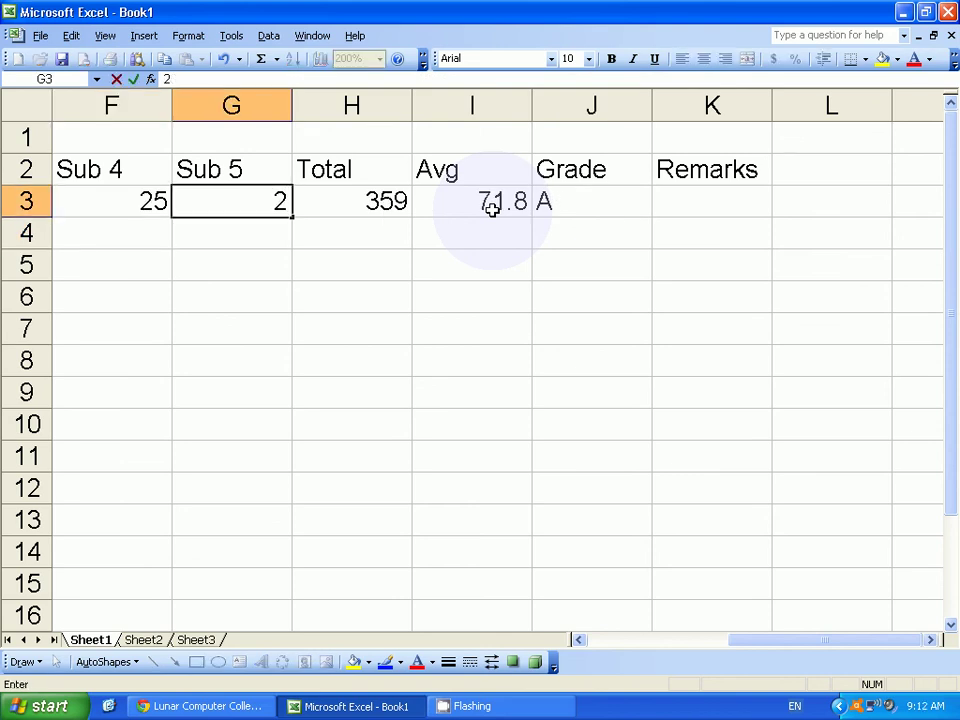
pyautogui.write('1')
pyautogui.press('Return')
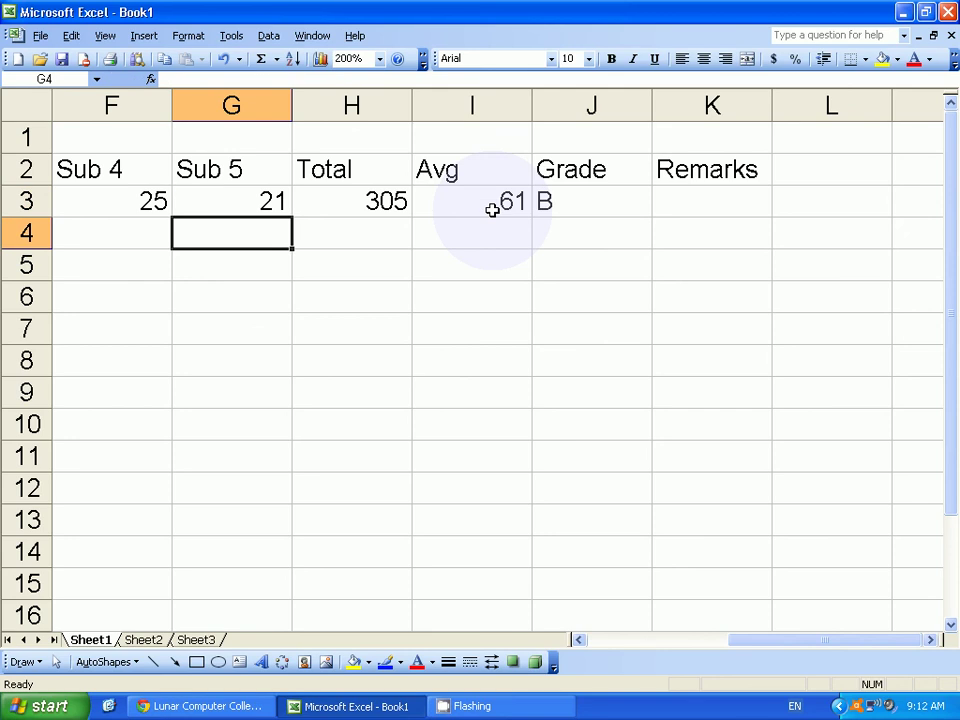
pyautogui.click(492, 205)
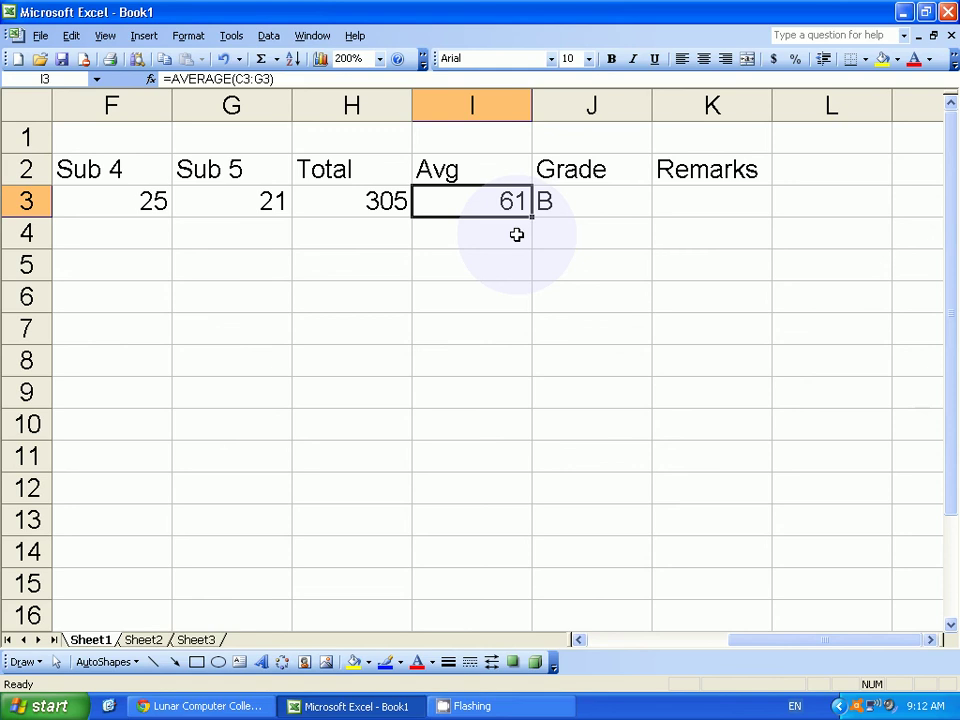
pyautogui.press('Right')
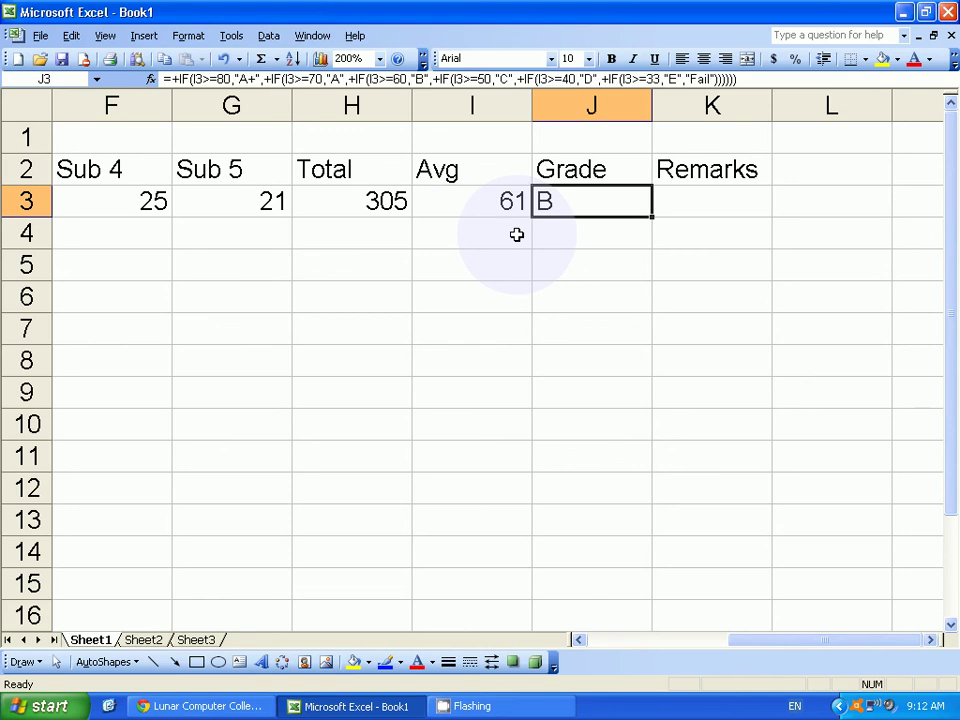
pyautogui.press('Right')
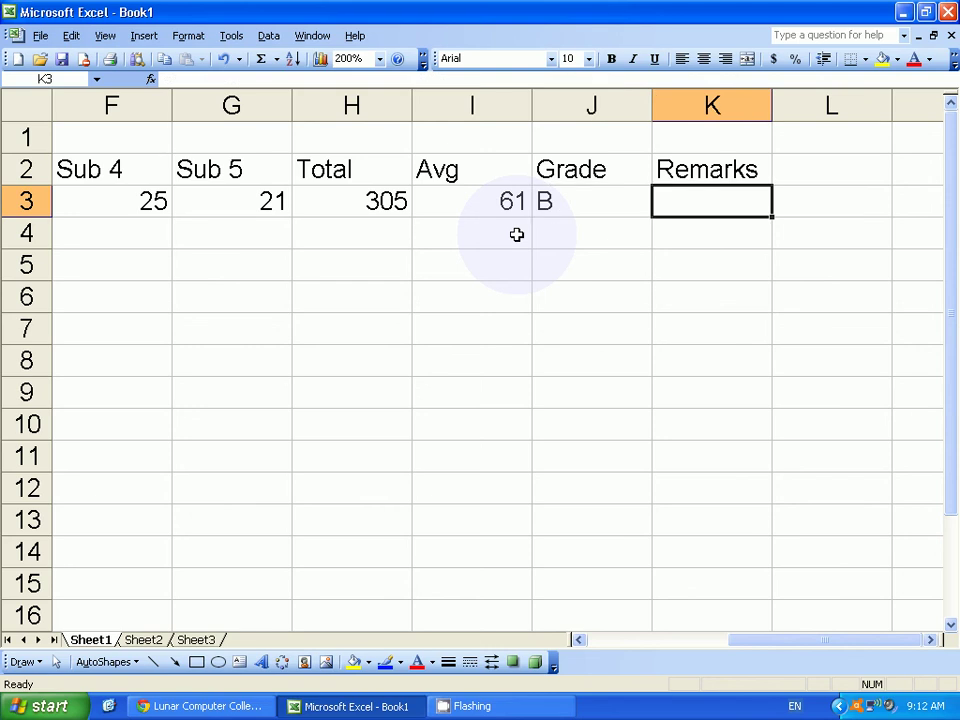
pyautogui.press('Left')
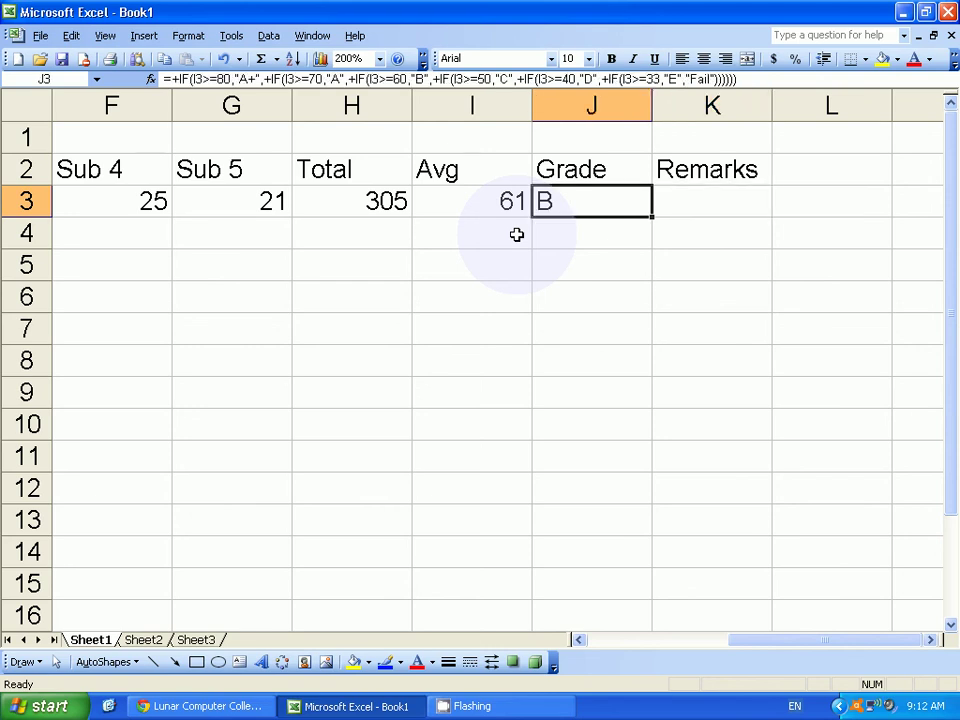
pyautogui.press('Right')
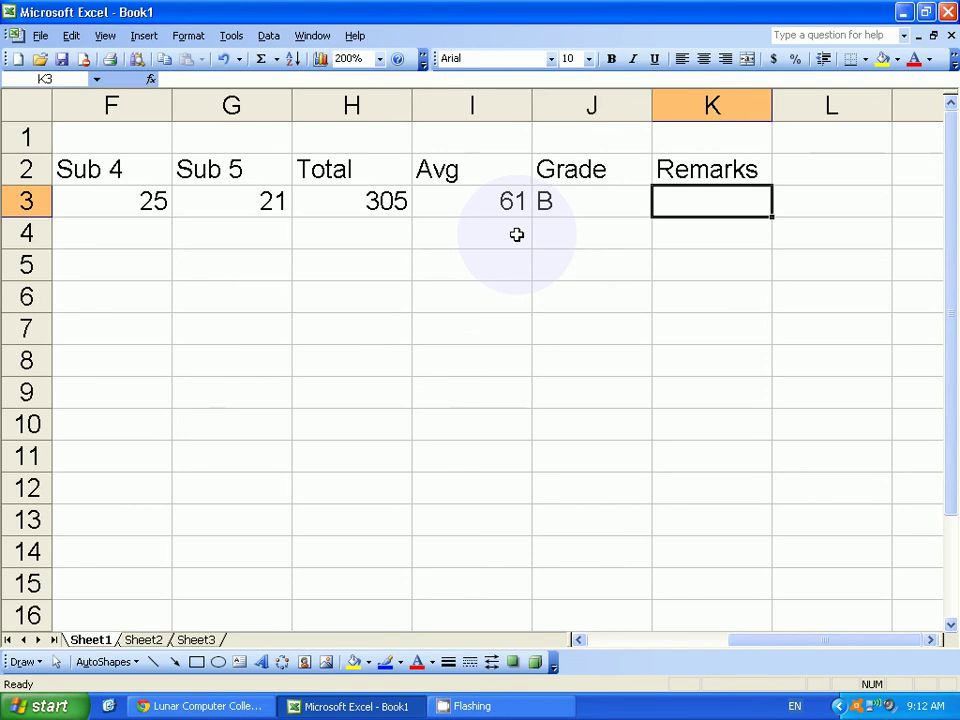
pyautogui.press('Right')
pyautogui.press('Right')
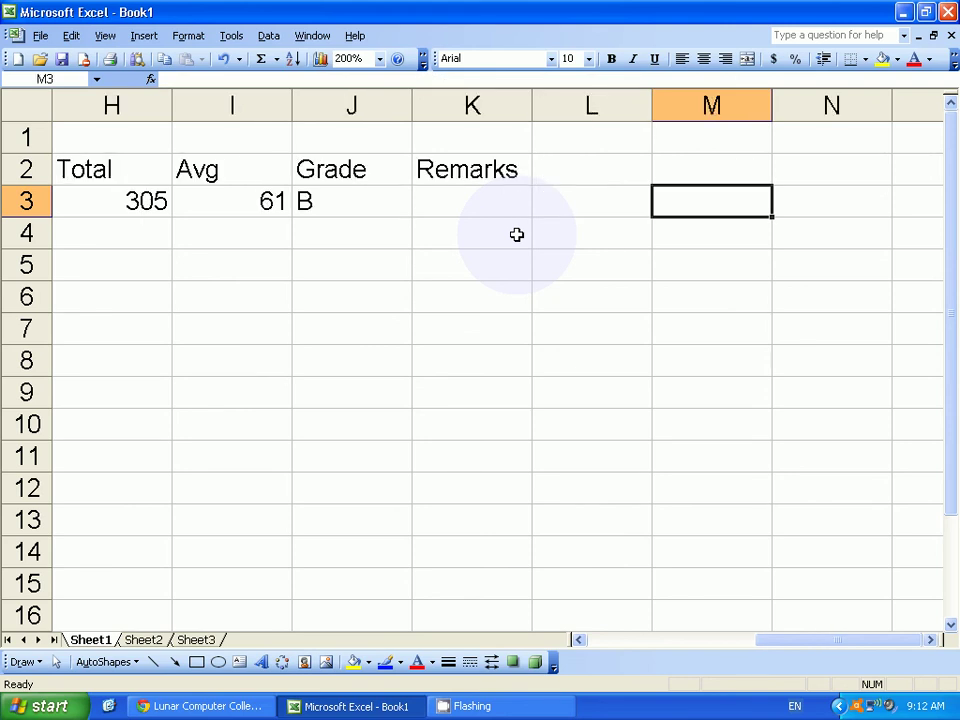
pyautogui.press('Left')
pyautogui.press('Left')
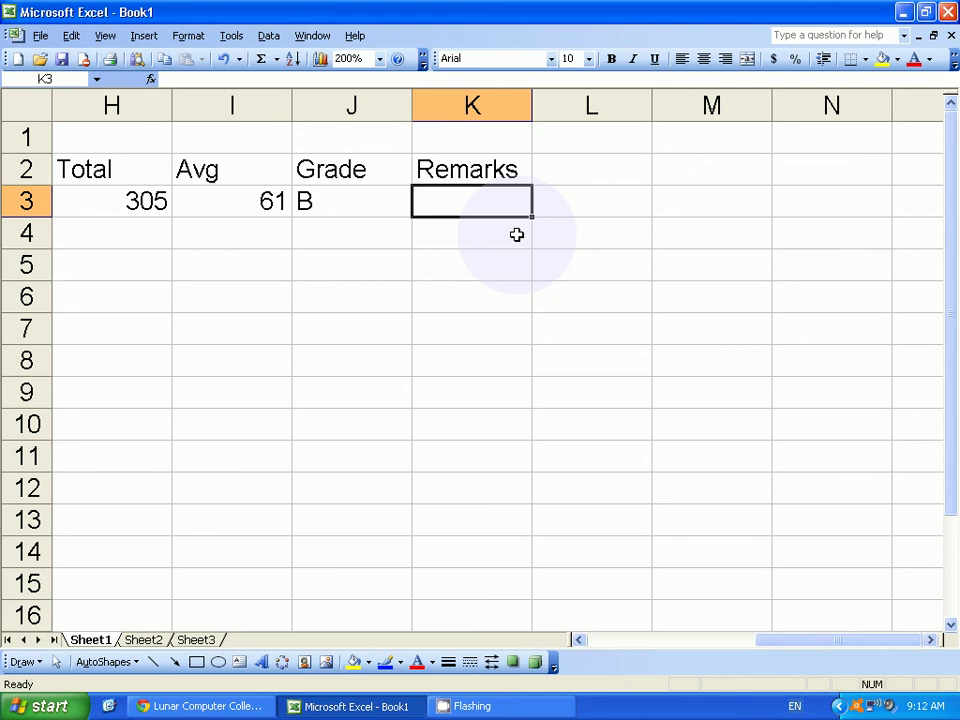
pyautogui.press('Left')
pyautogui.press('F2')
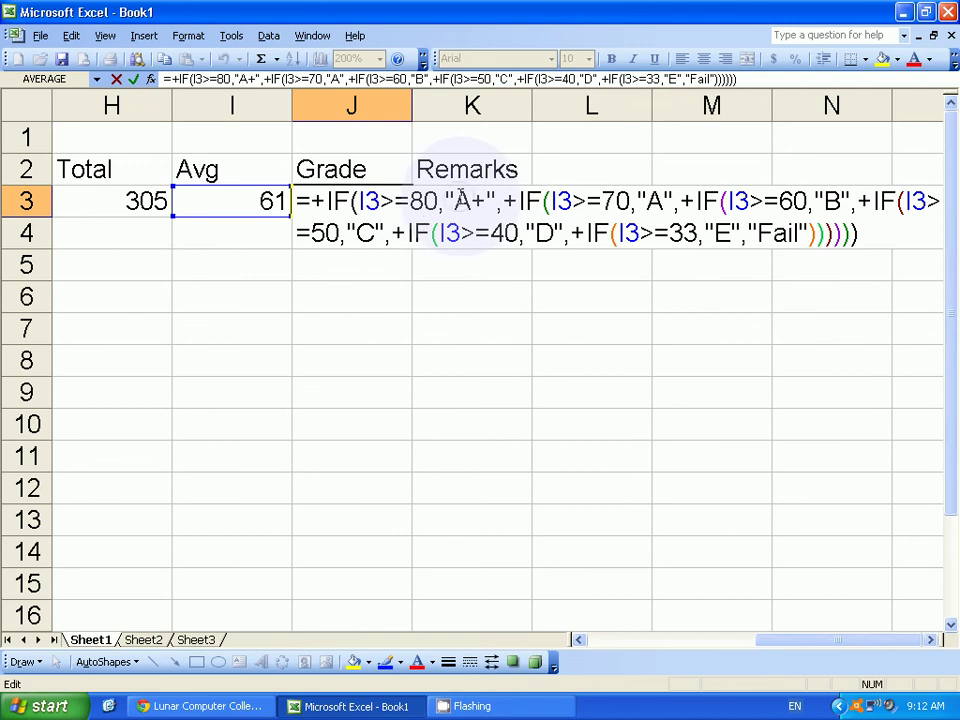
pyautogui.doubleClick(461, 201)
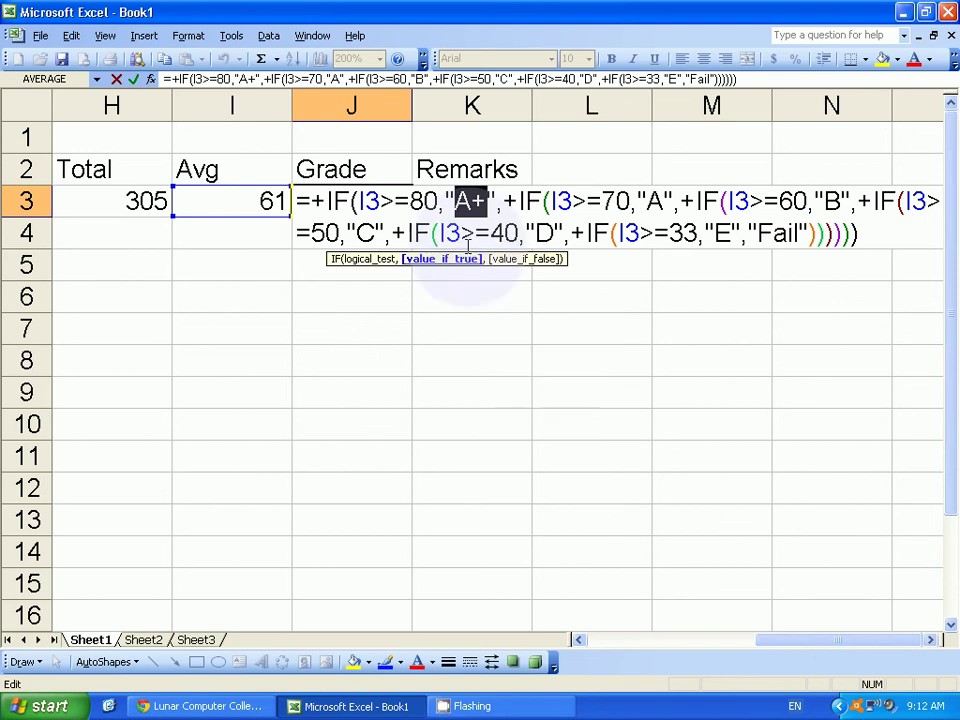
pyautogui.press('Tab')
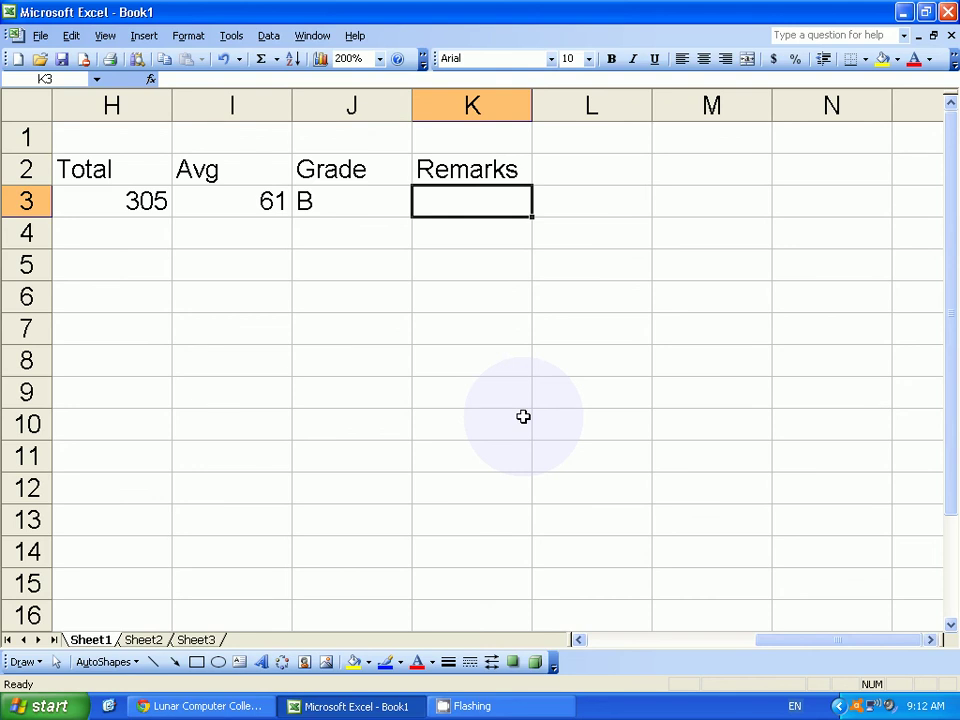
pyautogui.press('Left')
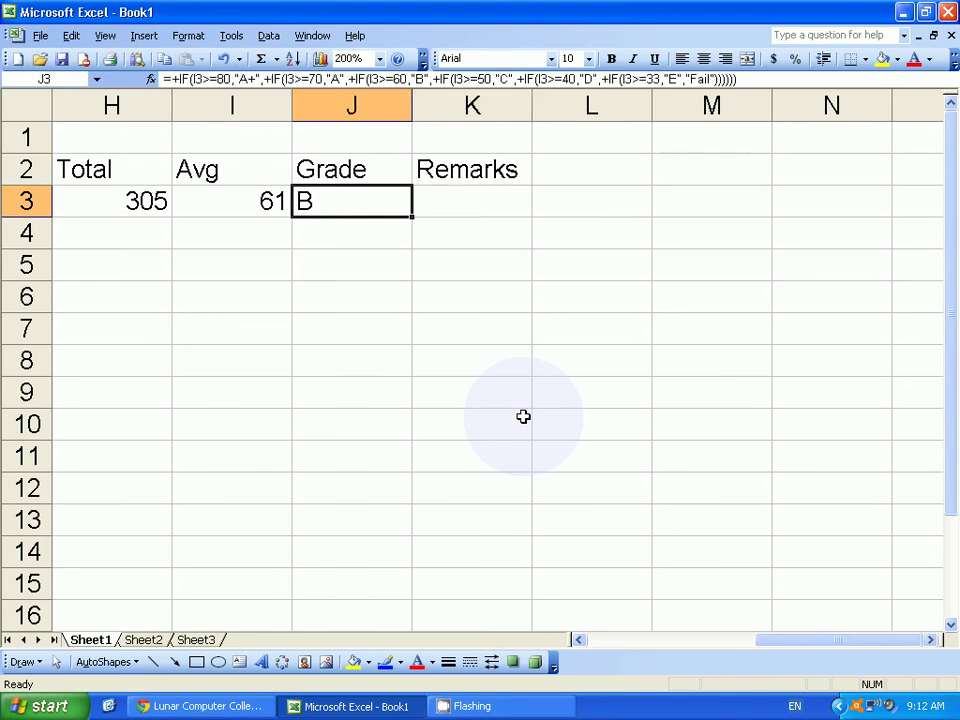
pyautogui.press('Right')
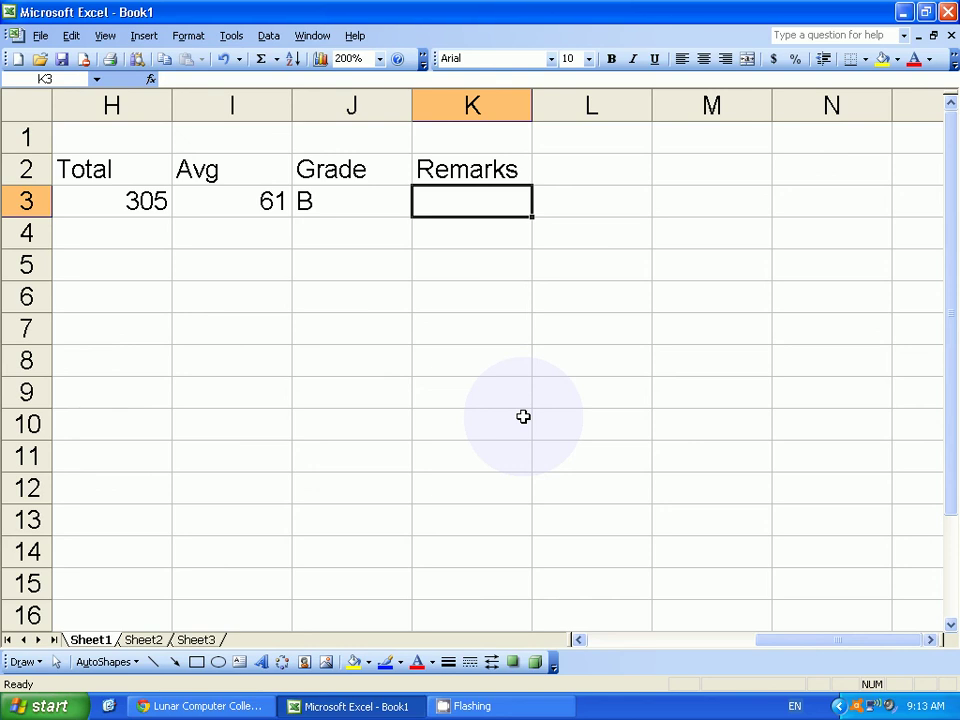
pyautogui.click(193, 706)
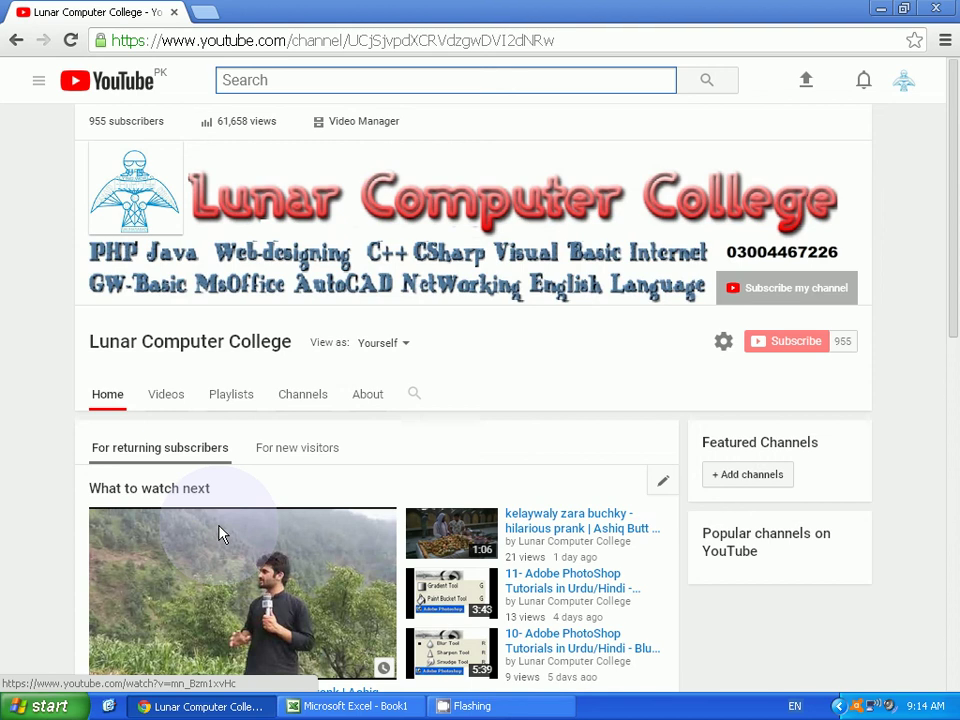
pyautogui.click(345, 706)
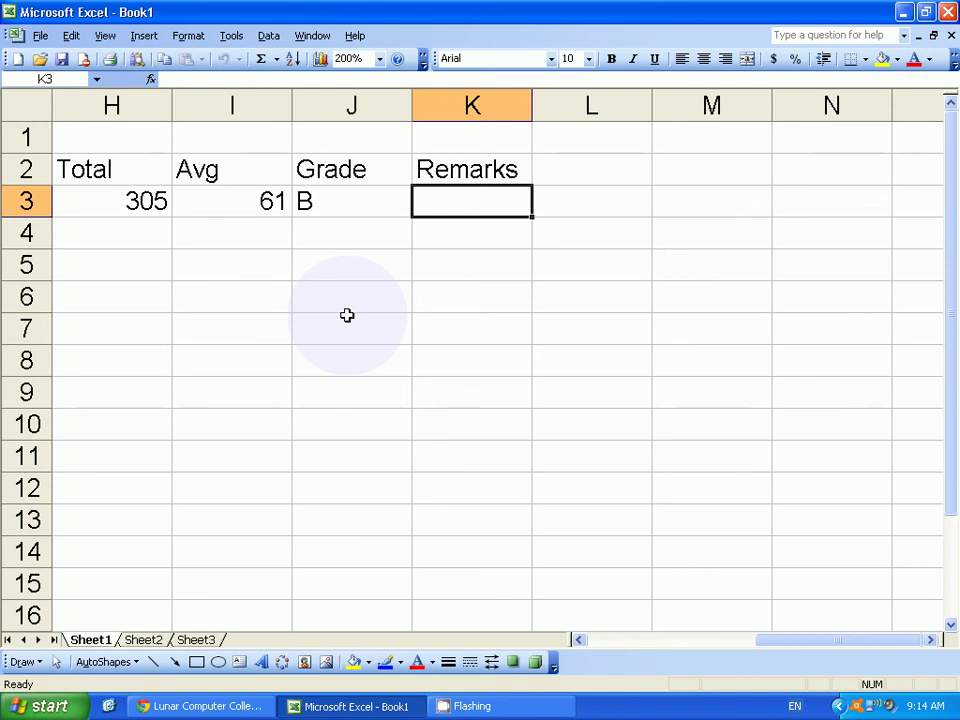
# - Start K3's remark formula: J3="A+" gives "Most Excellent", J3="A" gives "Excellent", then another IF
pyautogui.write('+if')
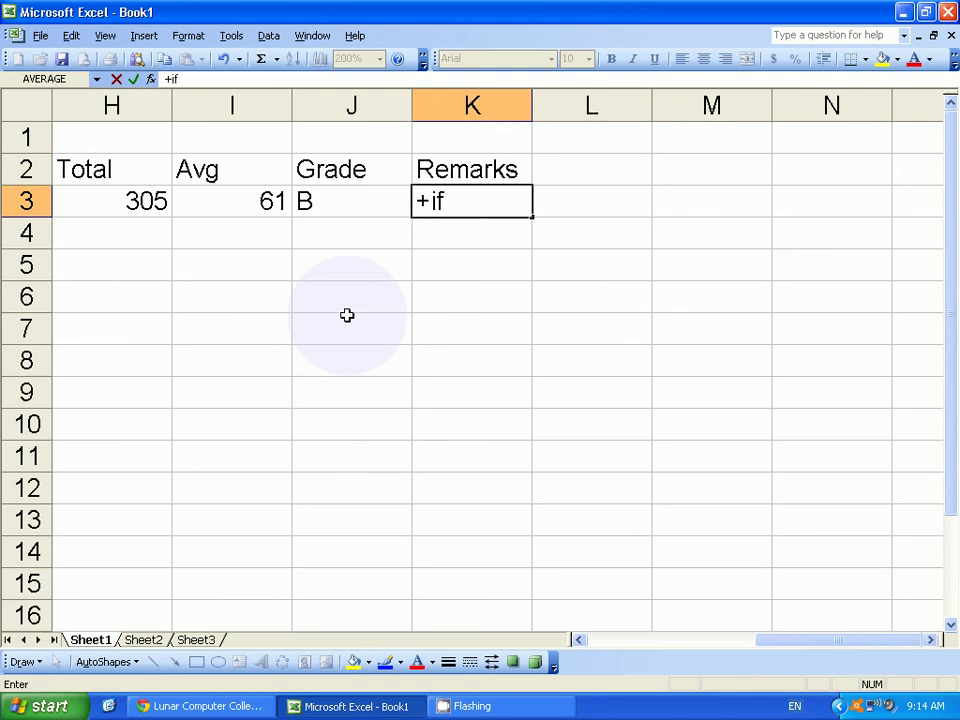
pyautogui.write('(')
pyautogui.click(329, 201)
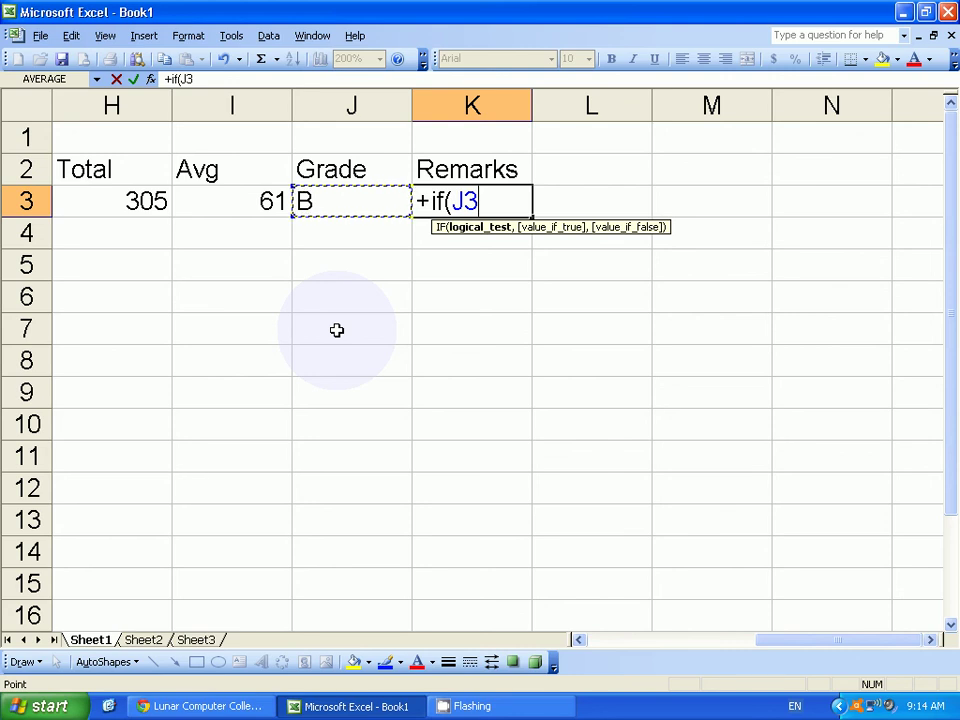
pyautogui.write('="A')
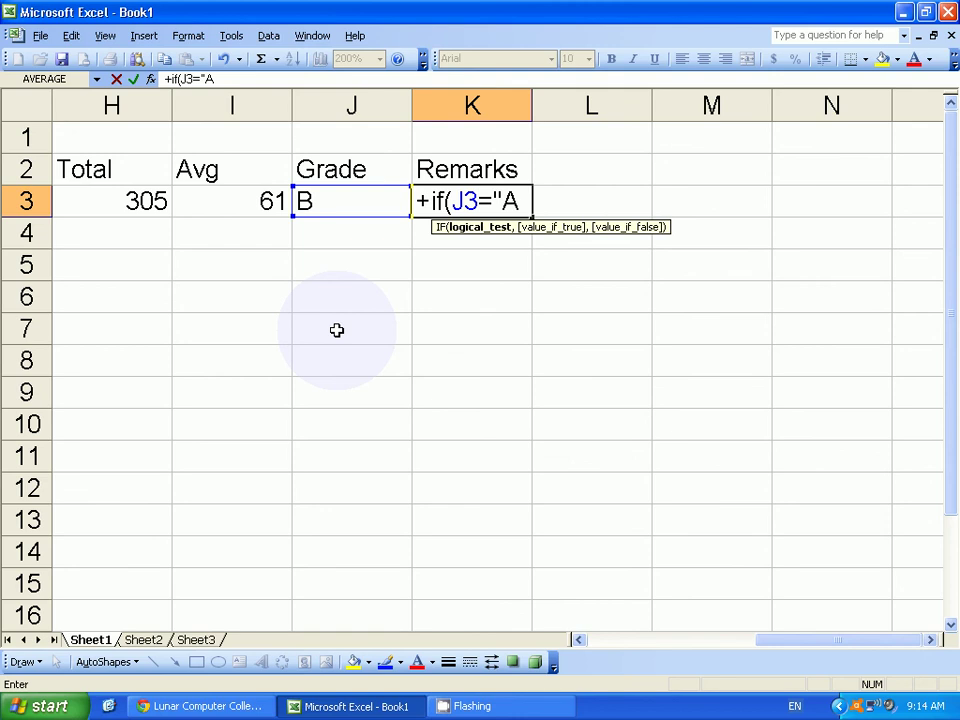
pyautogui.write('+"')
pyautogui.write(',')
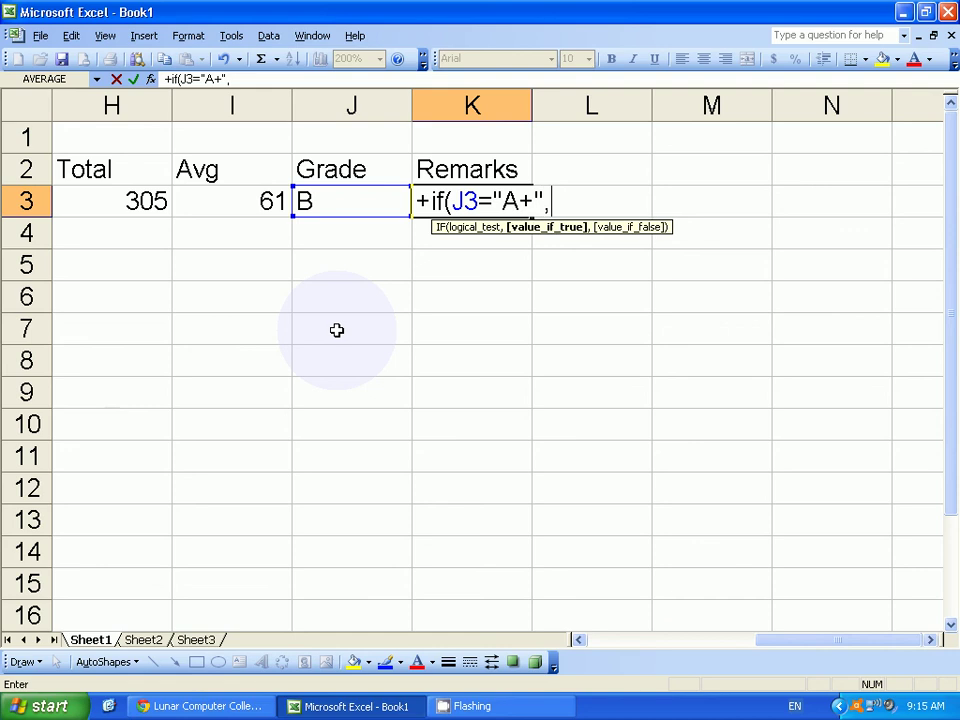
pyautogui.write('"')
pyautogui.write('Most')
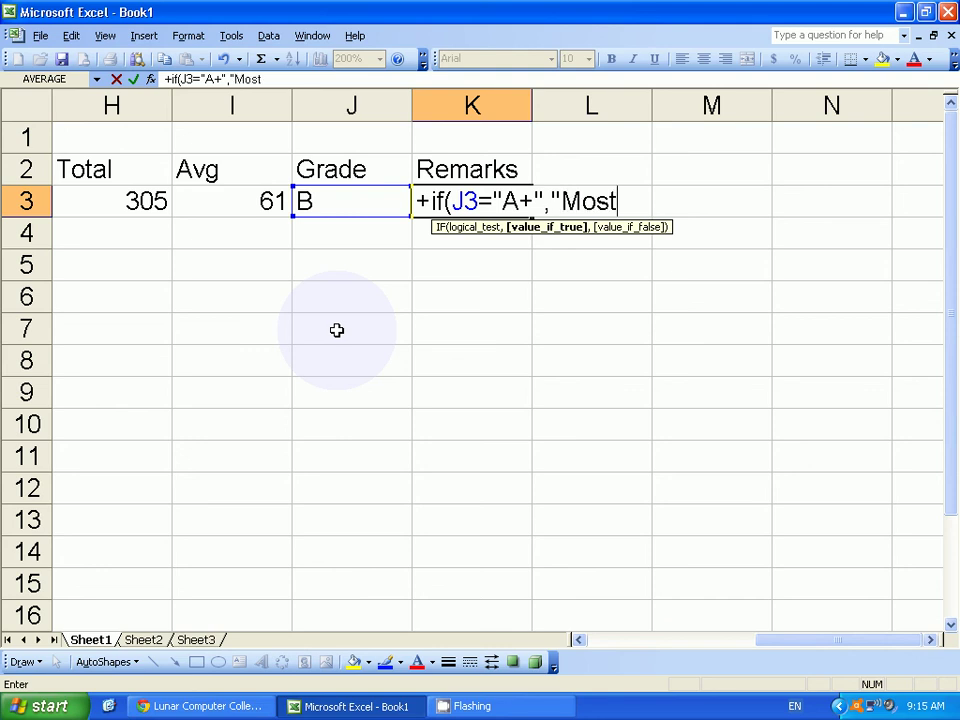
pyautogui.write(' Excellent')
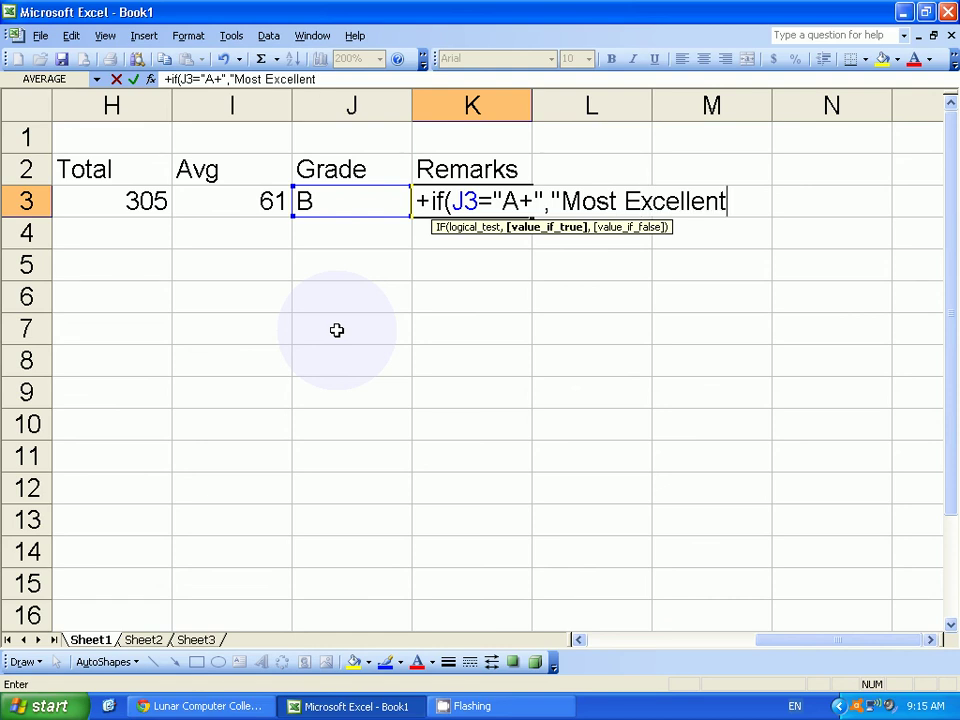
pyautogui.write('",')
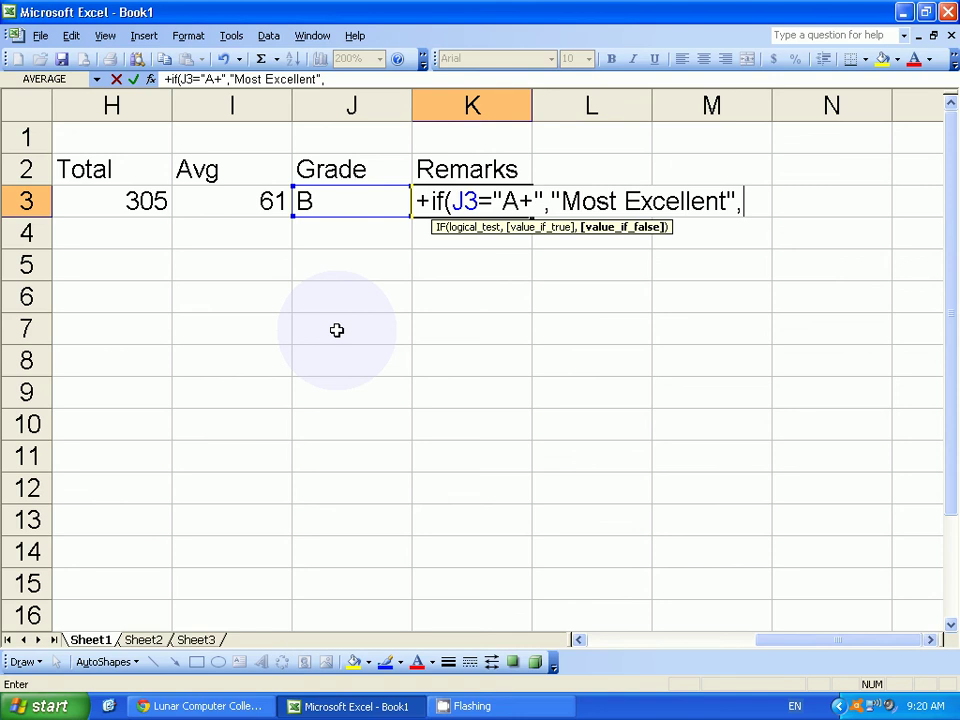
pyautogui.write('+if(')
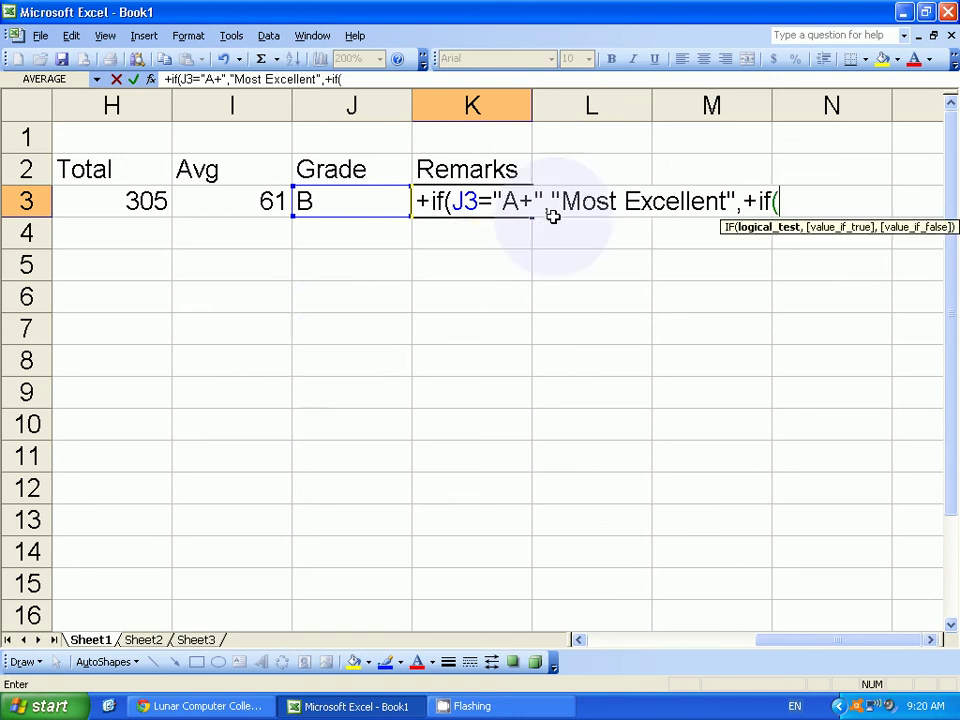
pyautogui.click(340, 201)
pyautogui.write('=')
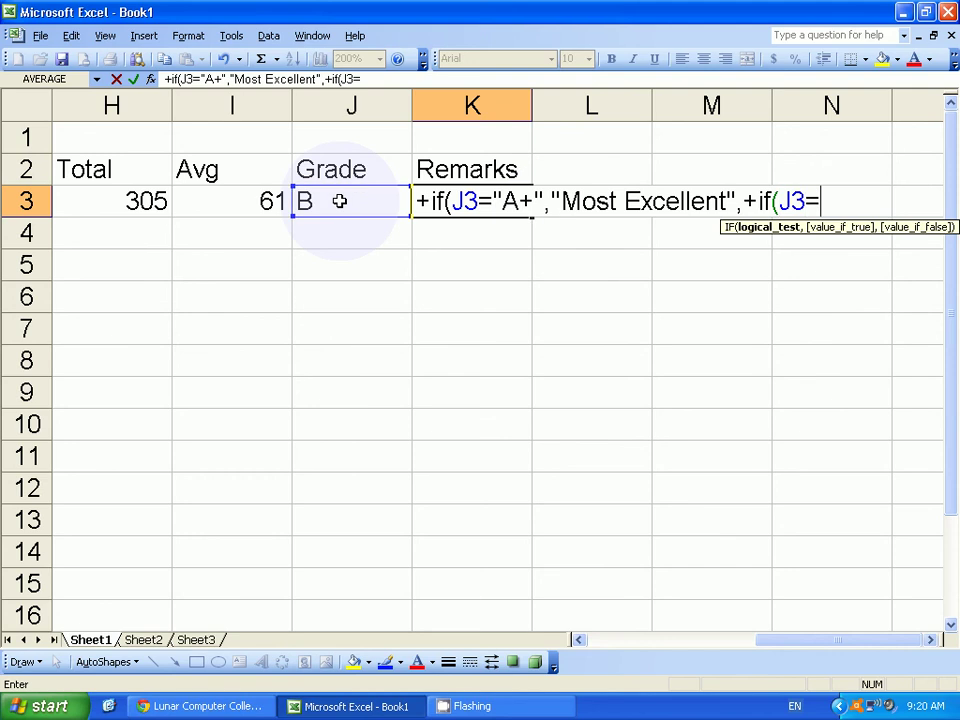
pyautogui.write('"A","')
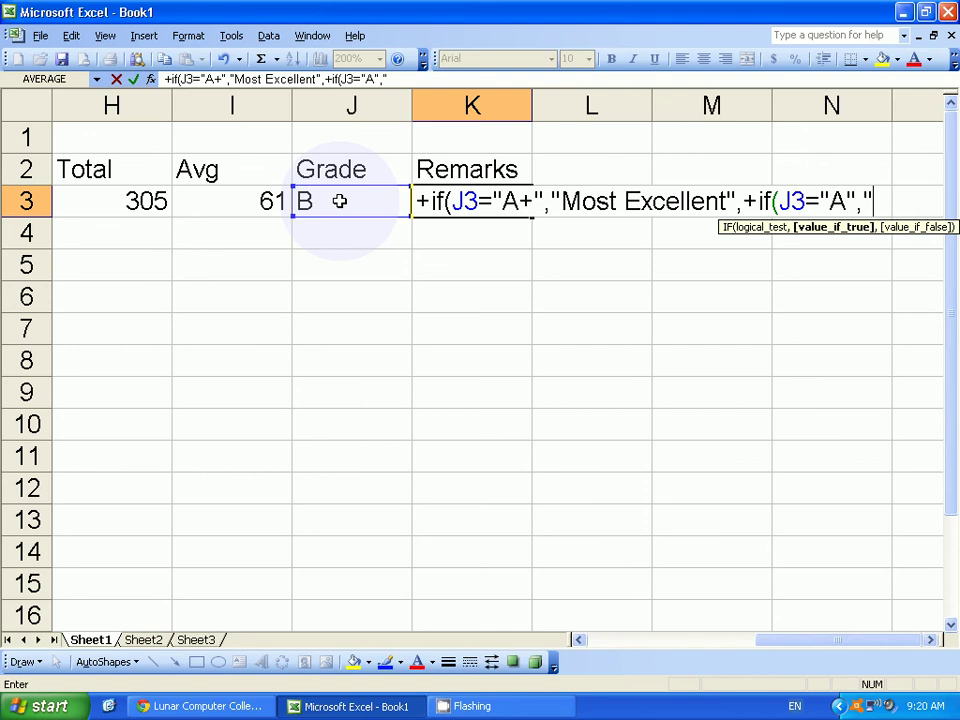
pyautogui.write('Exce')
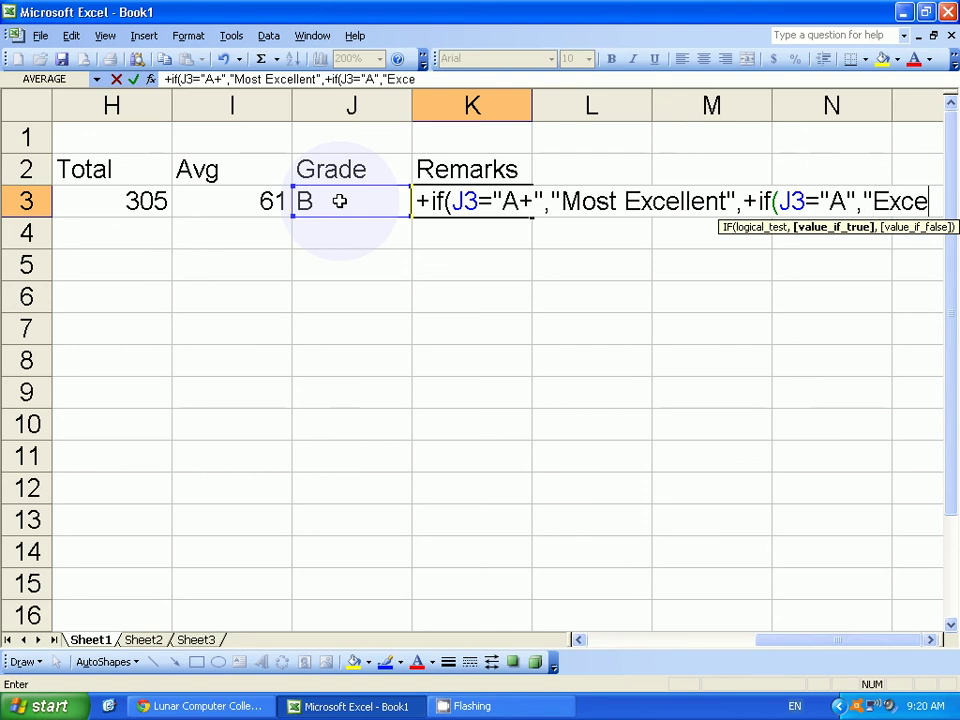
pyautogui.write('llent"')
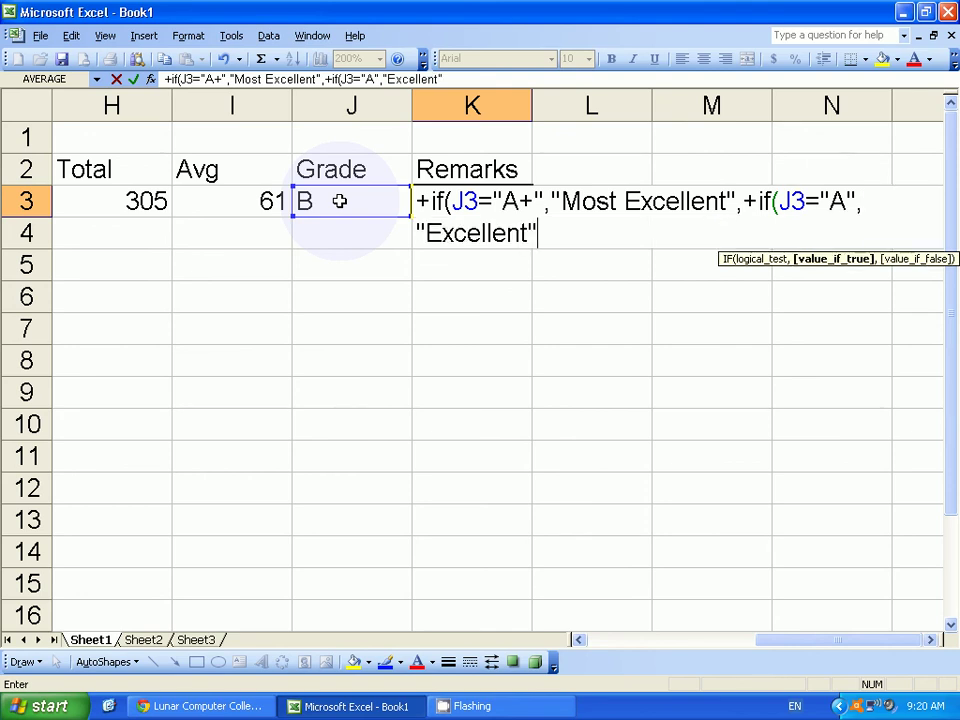
pyautogui.write(',+io')
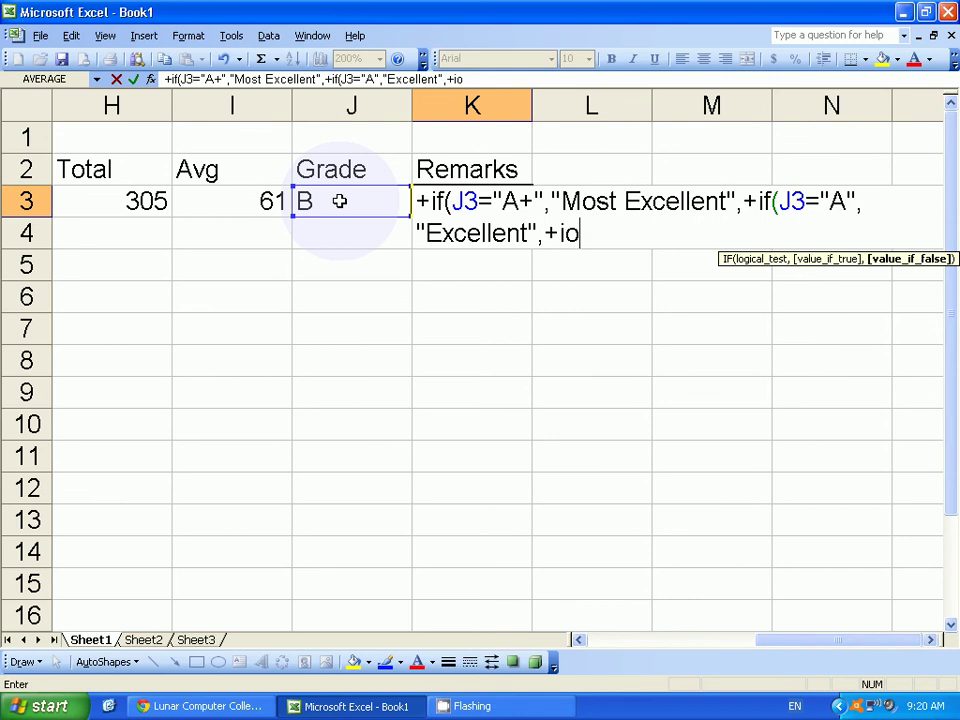
pyautogui.press('BackSpace')
pyautogui.write('f(')
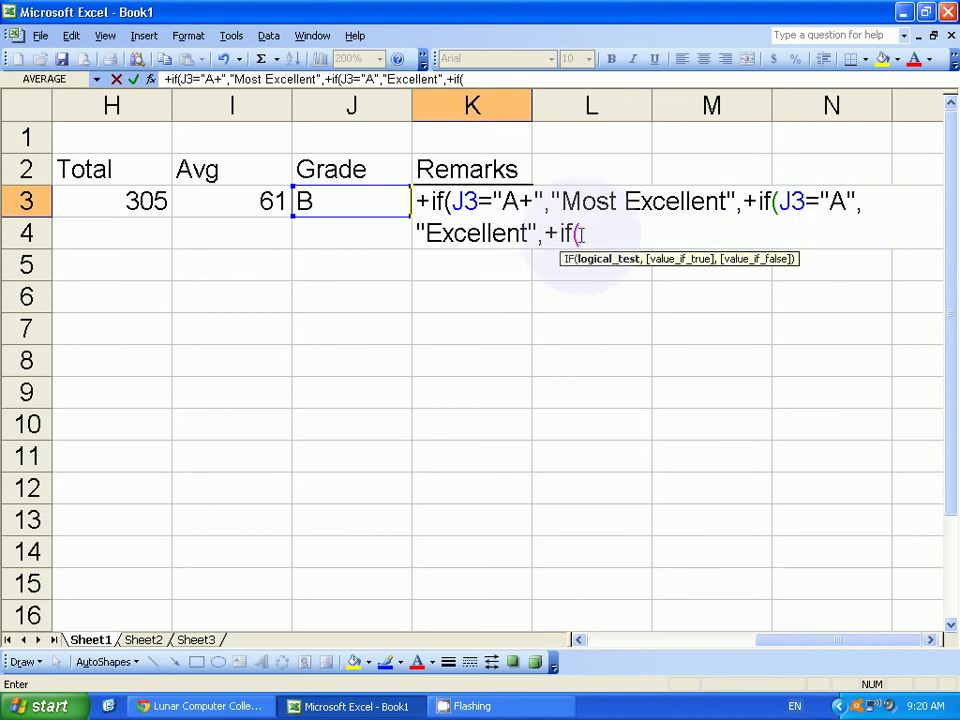
# - Add K3 remark tests: grade B gives "Very Good", C gives "Good", D gives "Fair", then another IF
pyautogui.click(324, 207)
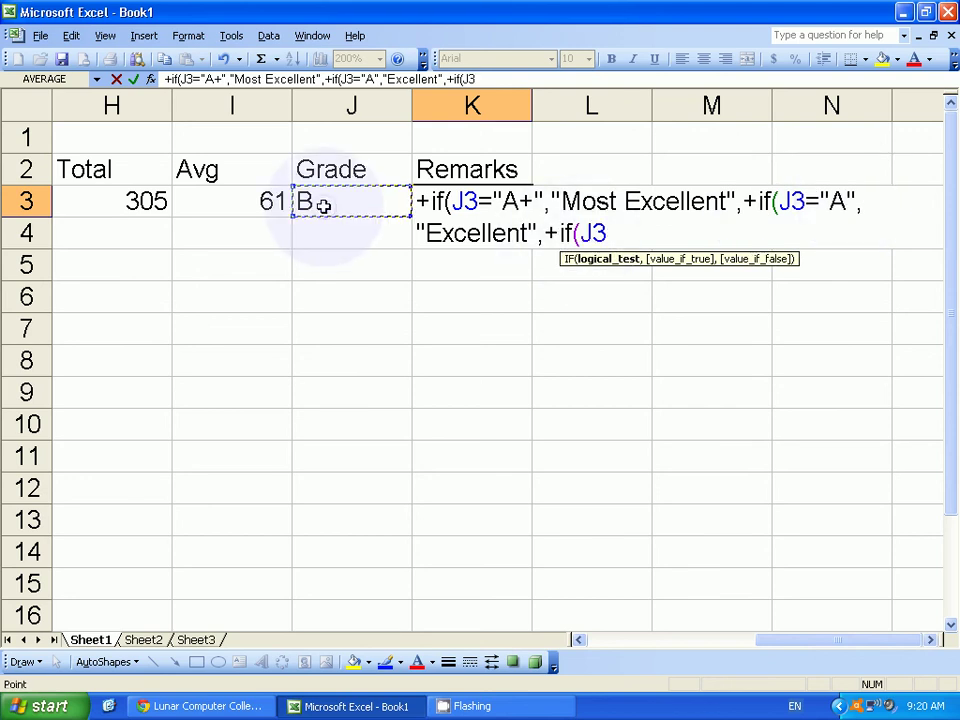
pyautogui.write('="B"')
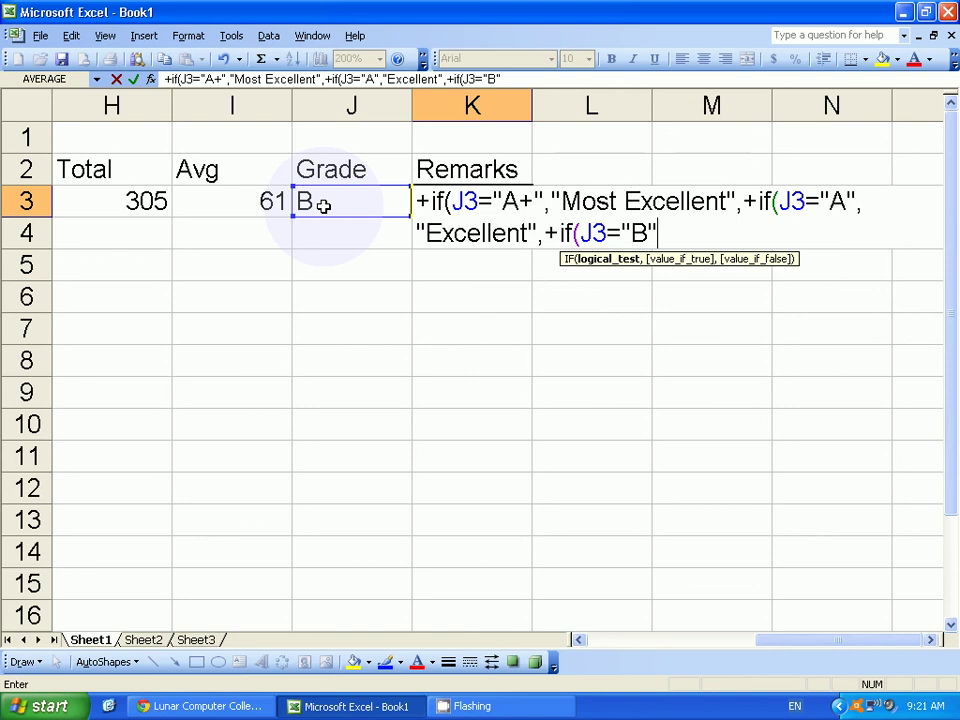
pyautogui.write(',"Very Good",')
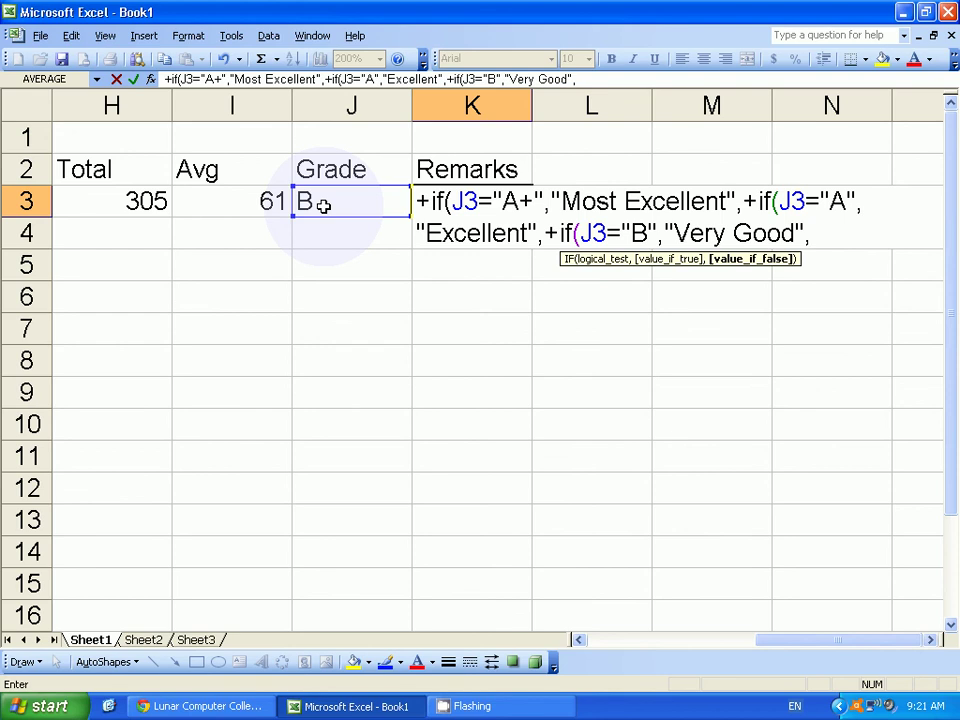
pyautogui.write('+if(')
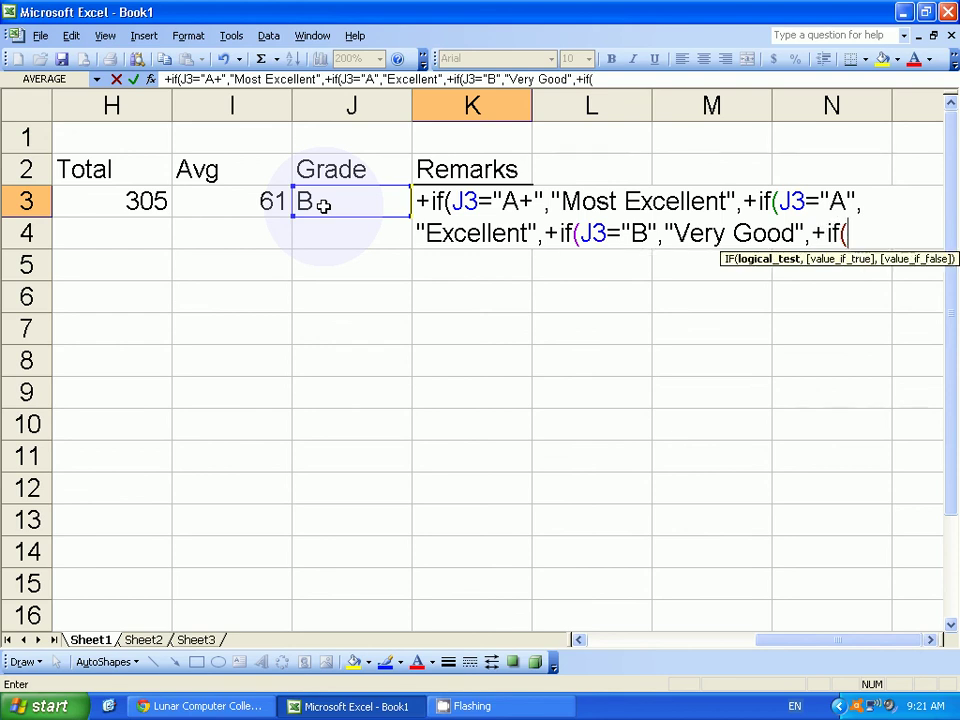
pyautogui.click(326, 205)
pyautogui.write('=')
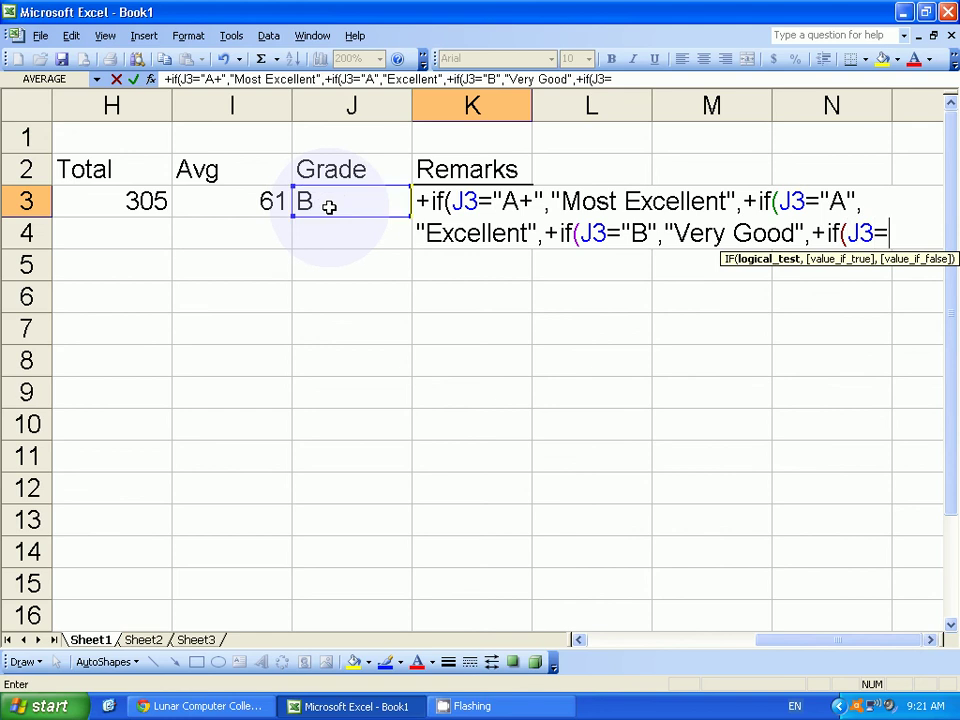
pyautogui.write('"C","')
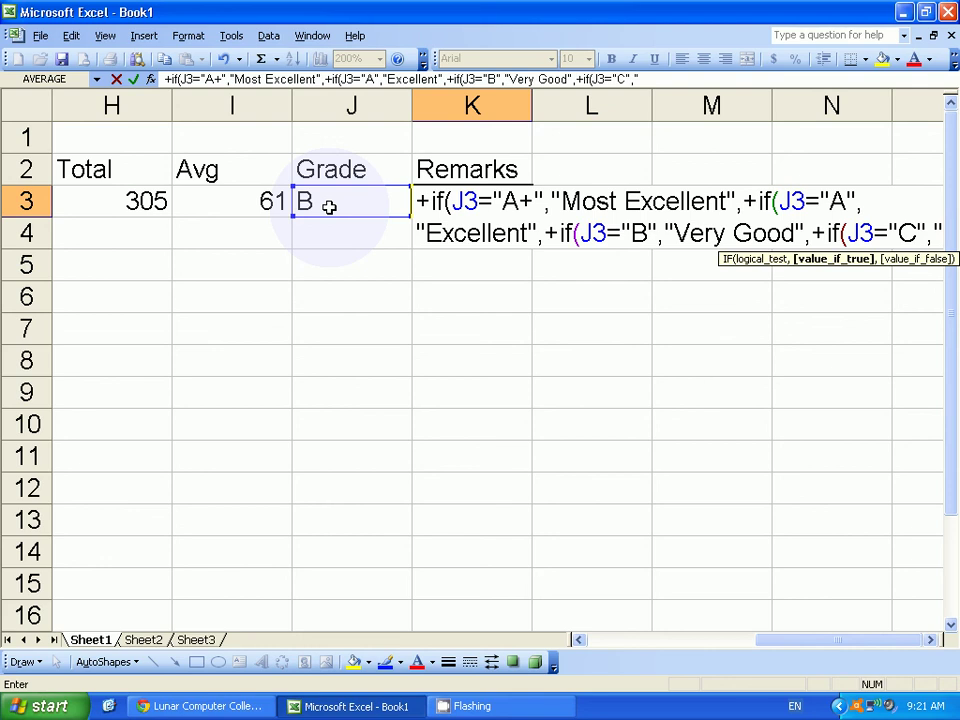
pyautogui.write('Good')
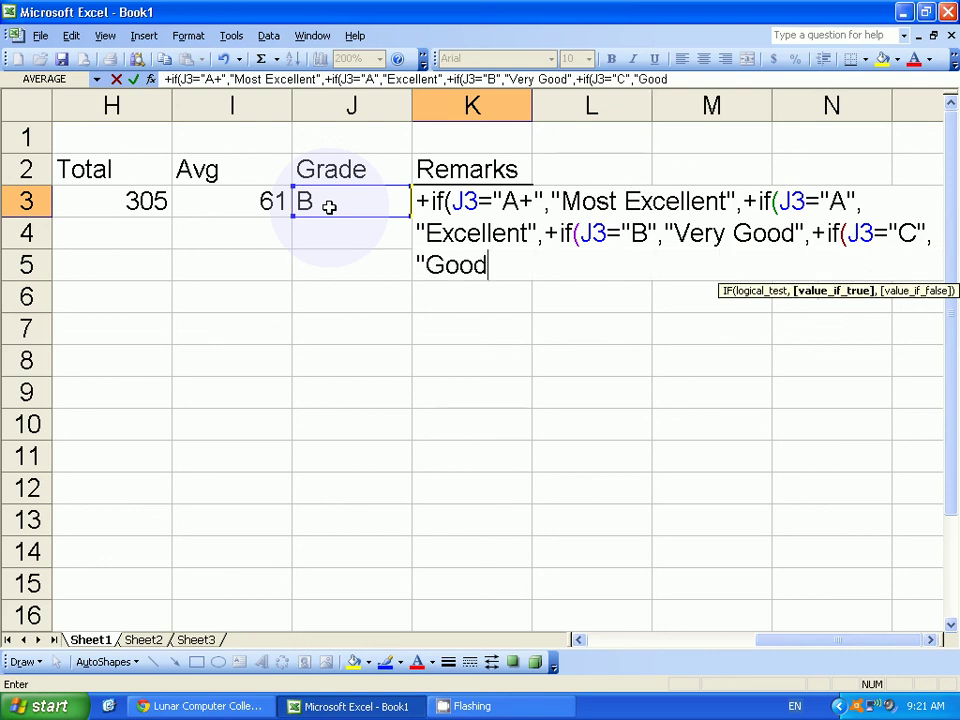
pyautogui.write('",+if')
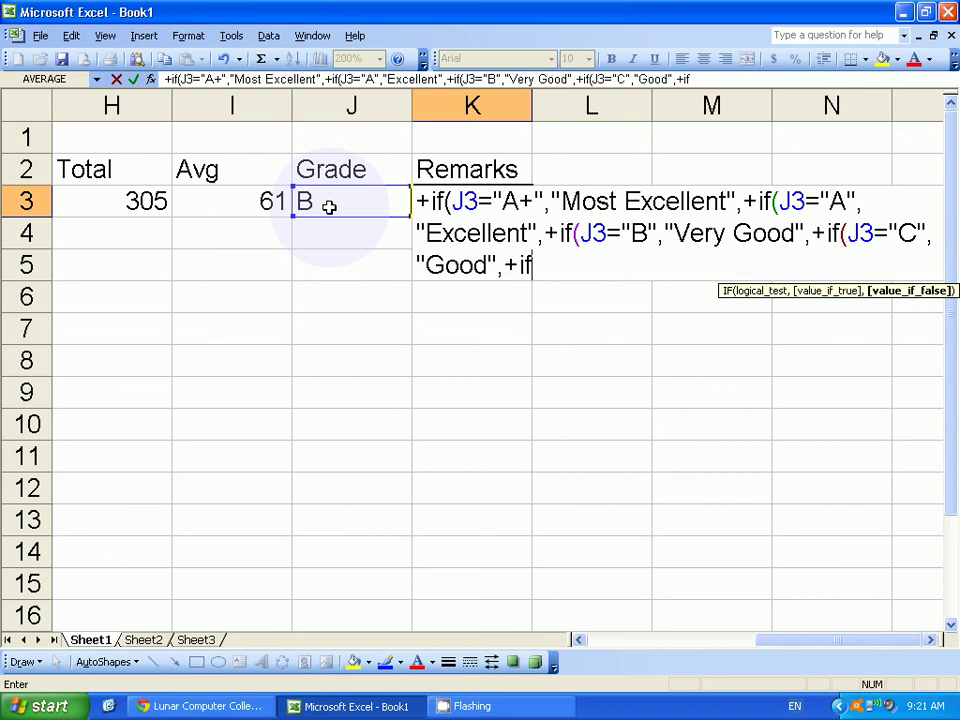
pyautogui.write('(')
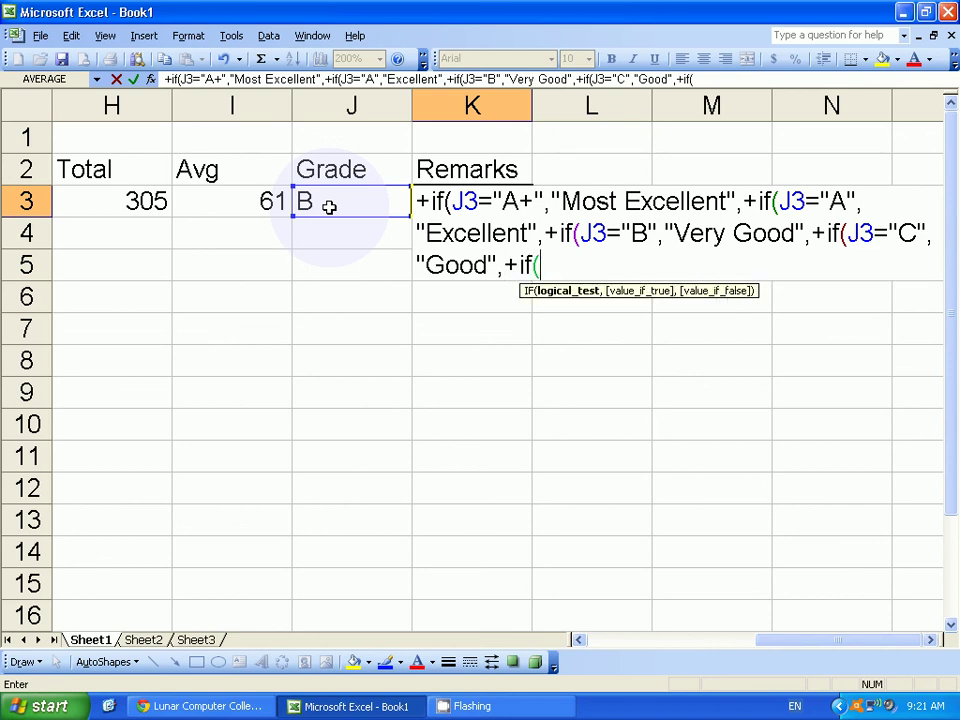
pyautogui.click(329, 206)
pyautogui.write('="')
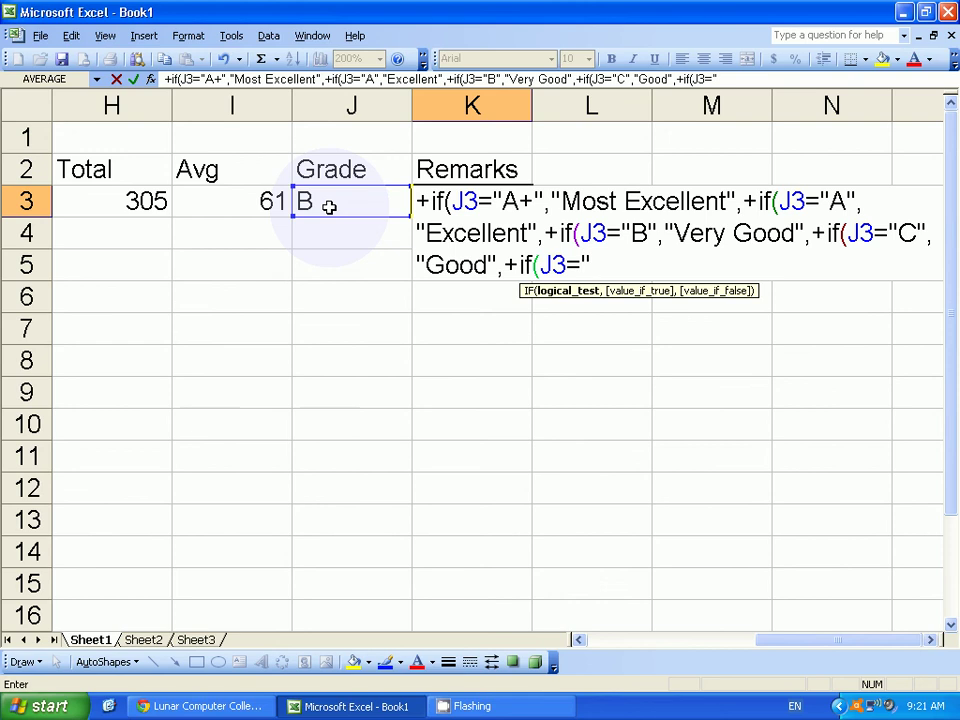
pyautogui.write('D","')
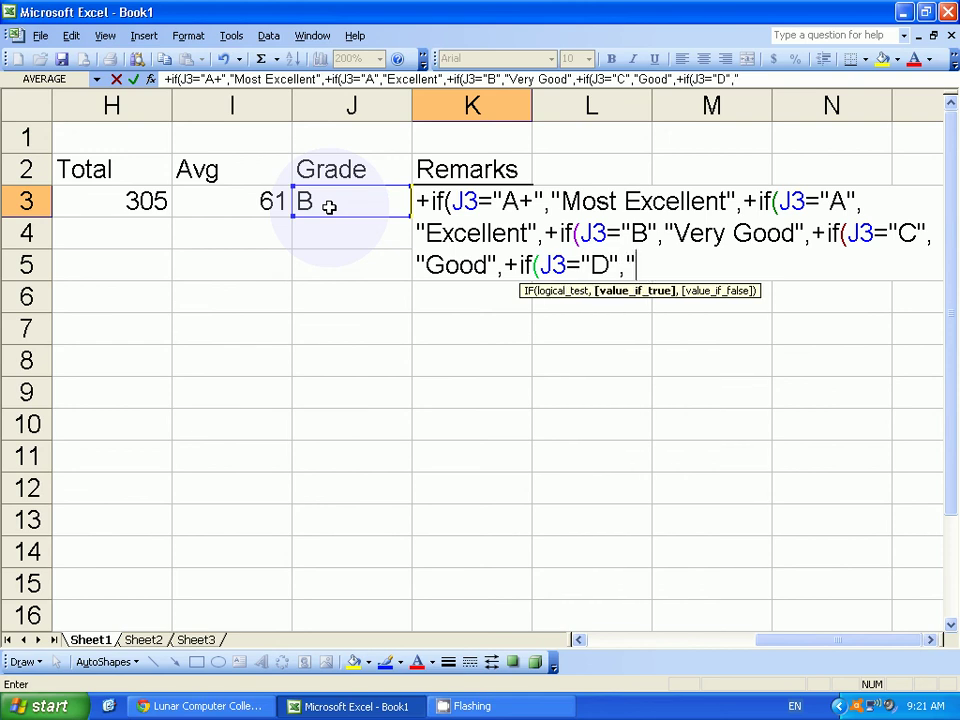
pyautogui.write('Fu')
pyautogui.press('BackSpace')
pyautogui.write('air"')
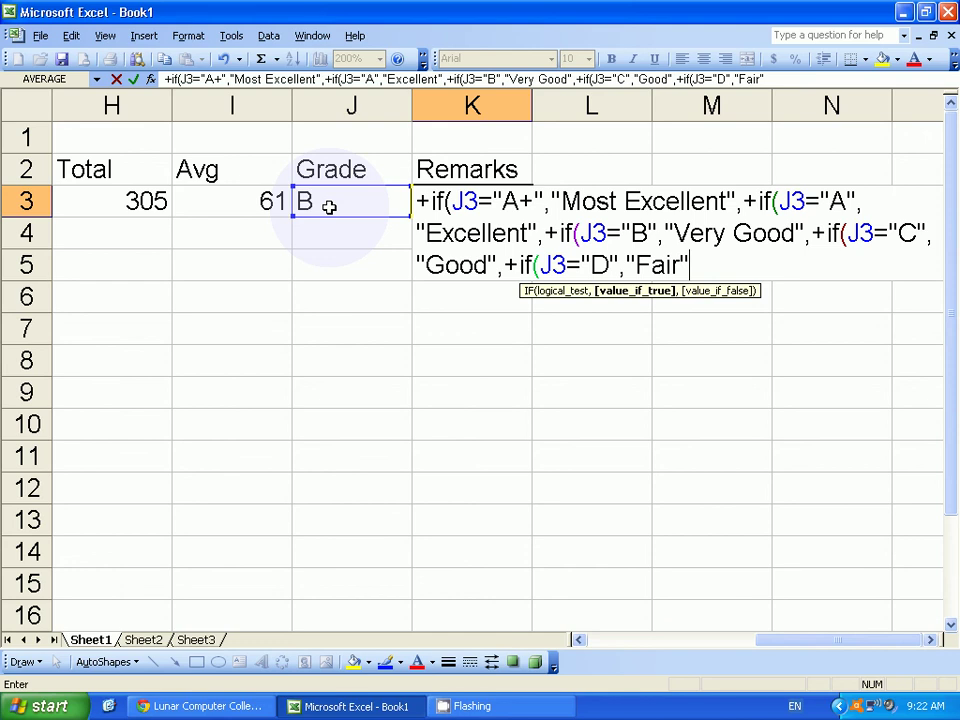
pyautogui.write(',')
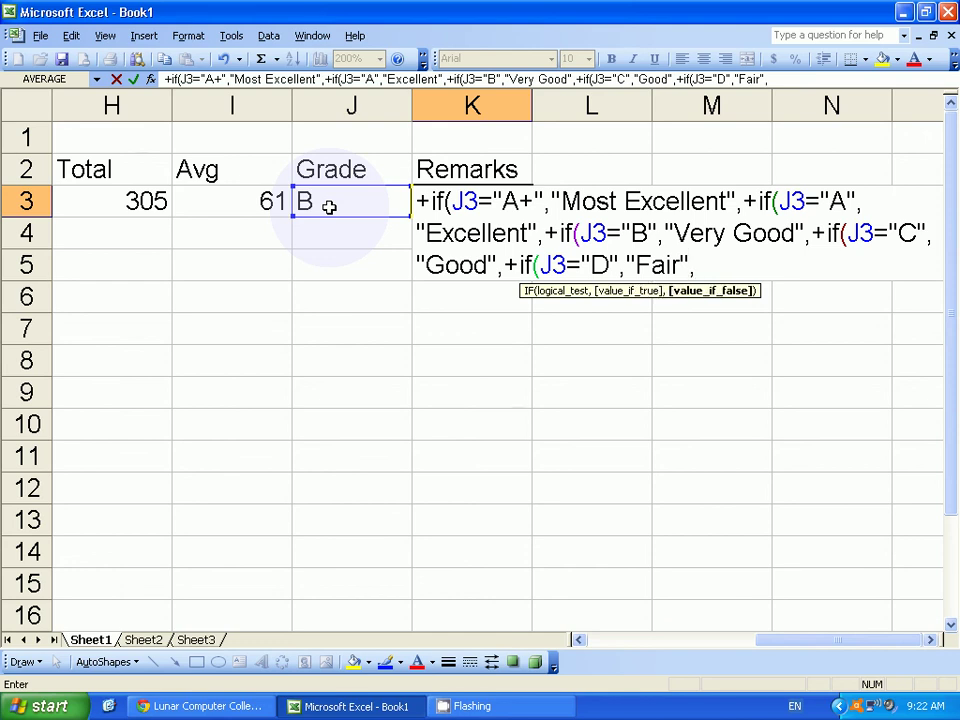
pyautogui.write('+if(')
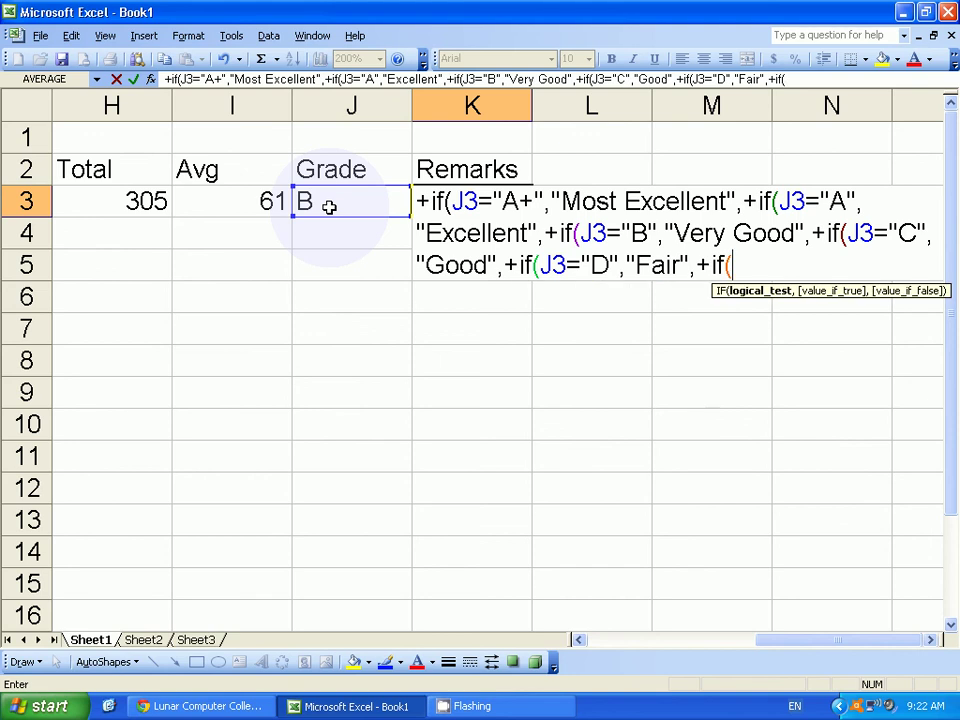
# - Finish K3's nested IF with "Poor" for grade E and "Black Sheep" as the final fallback, and enter it
pyautogui.click(329, 206)
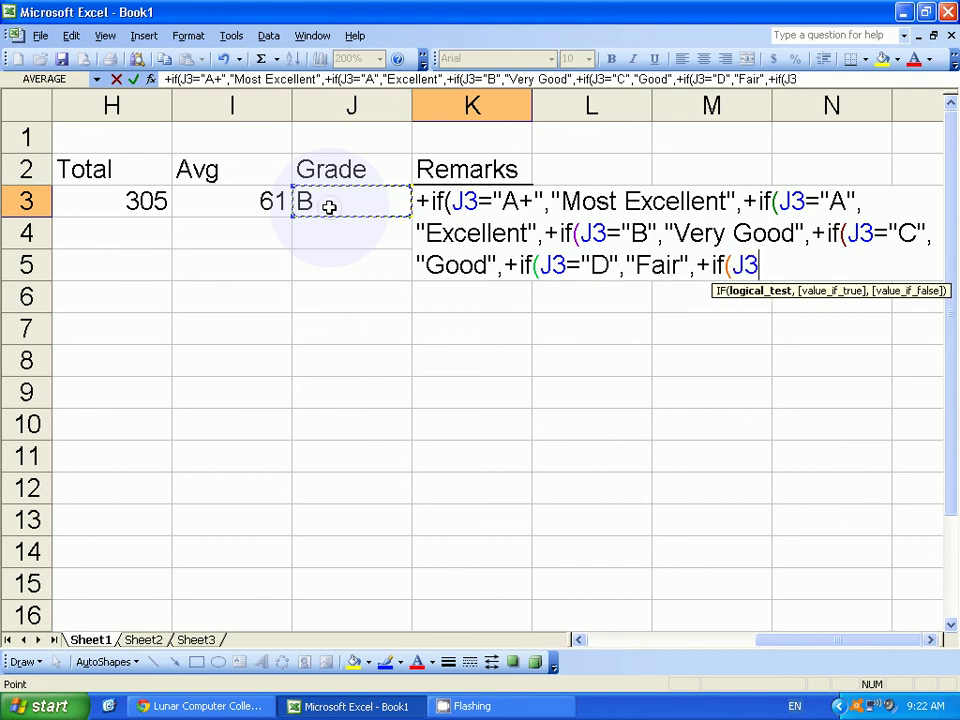
pyautogui.write('="')
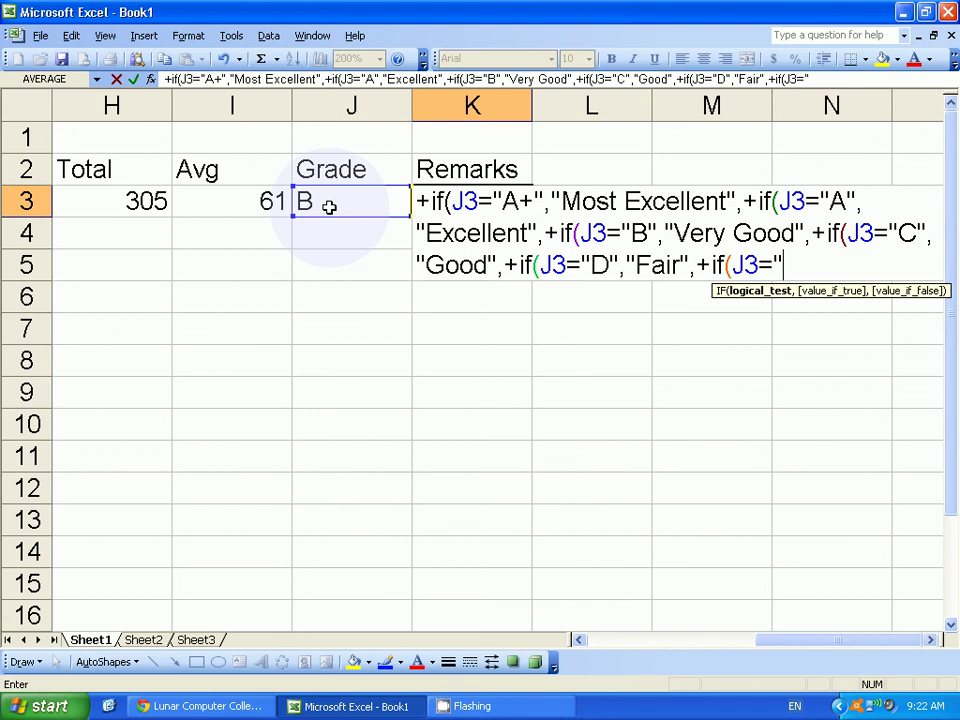
pyautogui.write('E","')
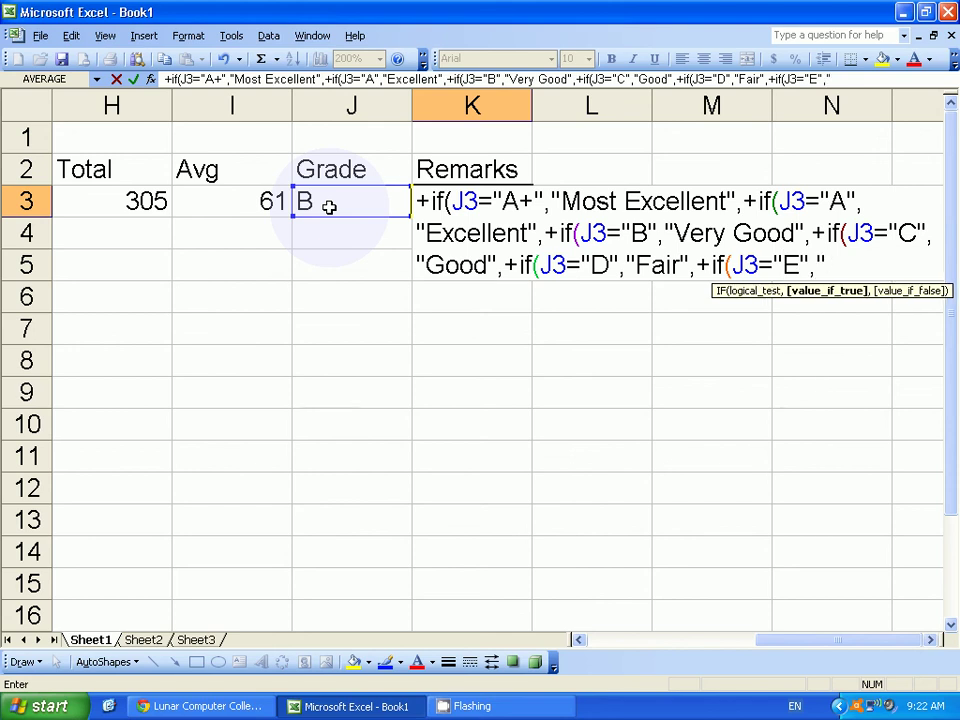
pyautogui.write('Poo')
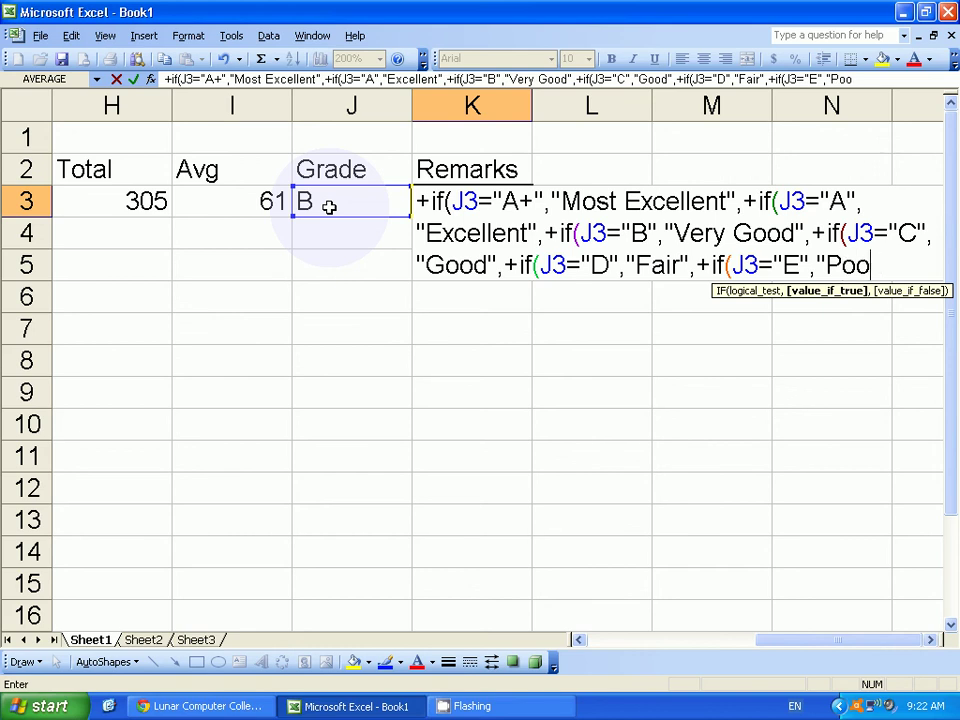
pyautogui.write('r",')
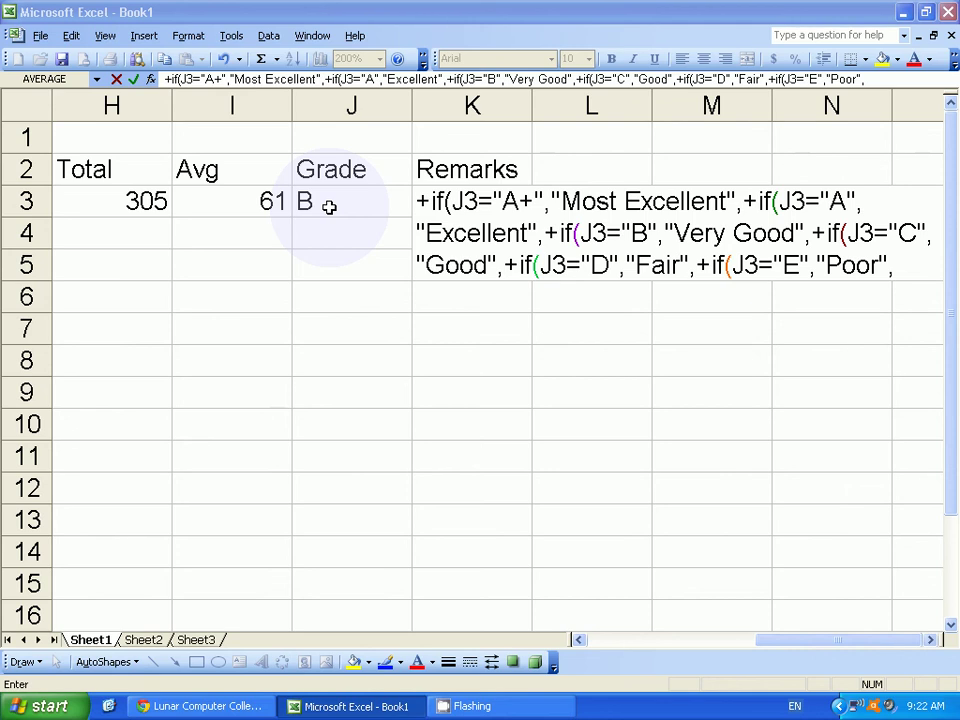
pyautogui.click(906, 263)
pyautogui.write('"')
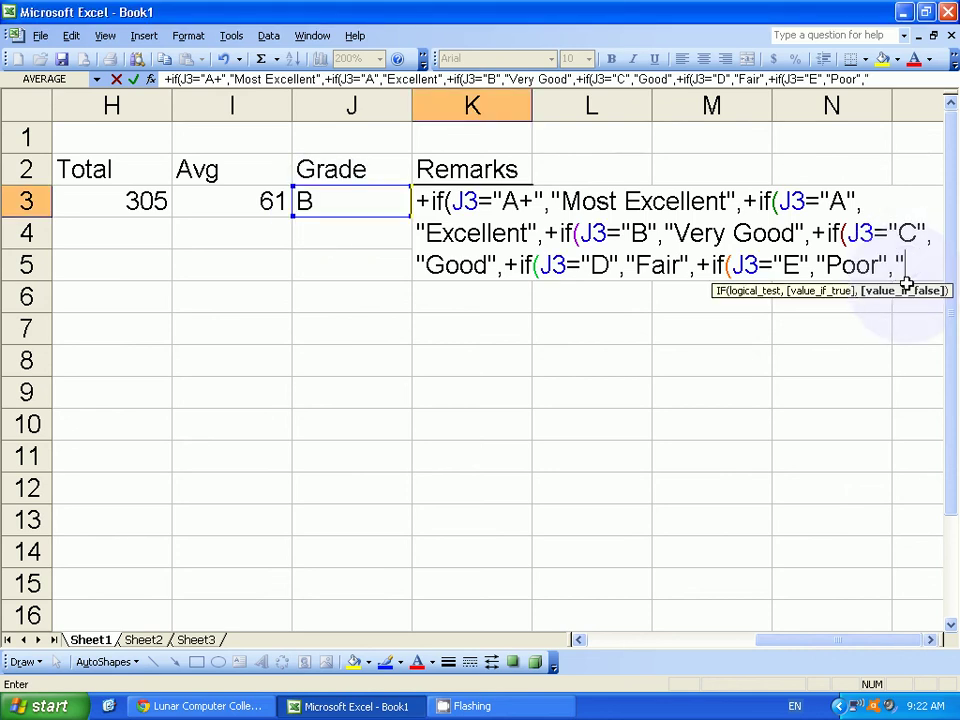
pyautogui.write(',"Black ')
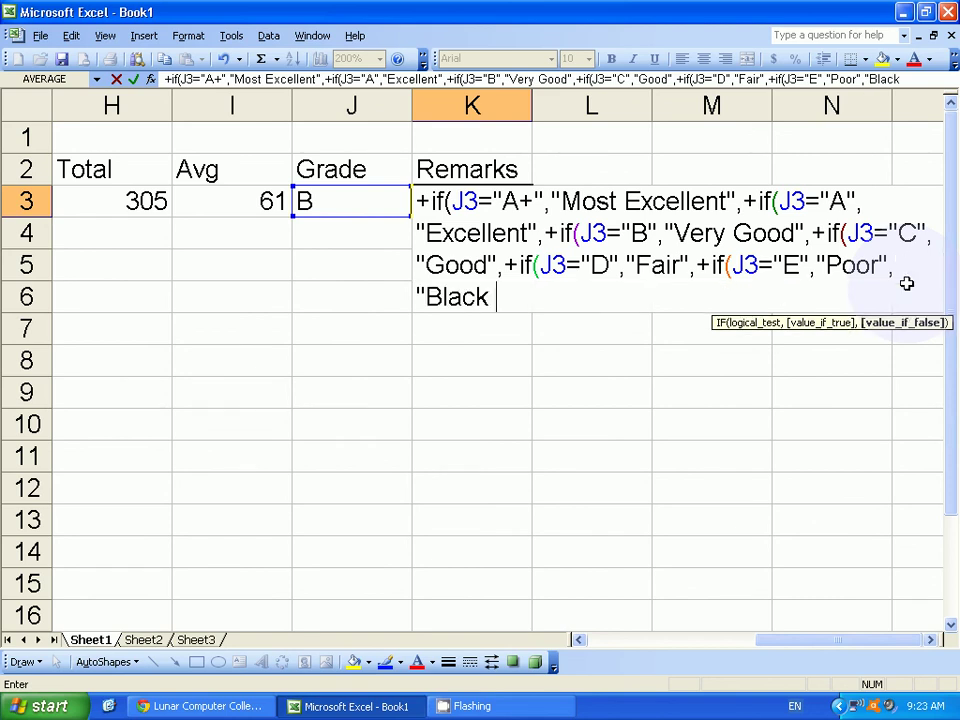
pyautogui.write('Sheep"')
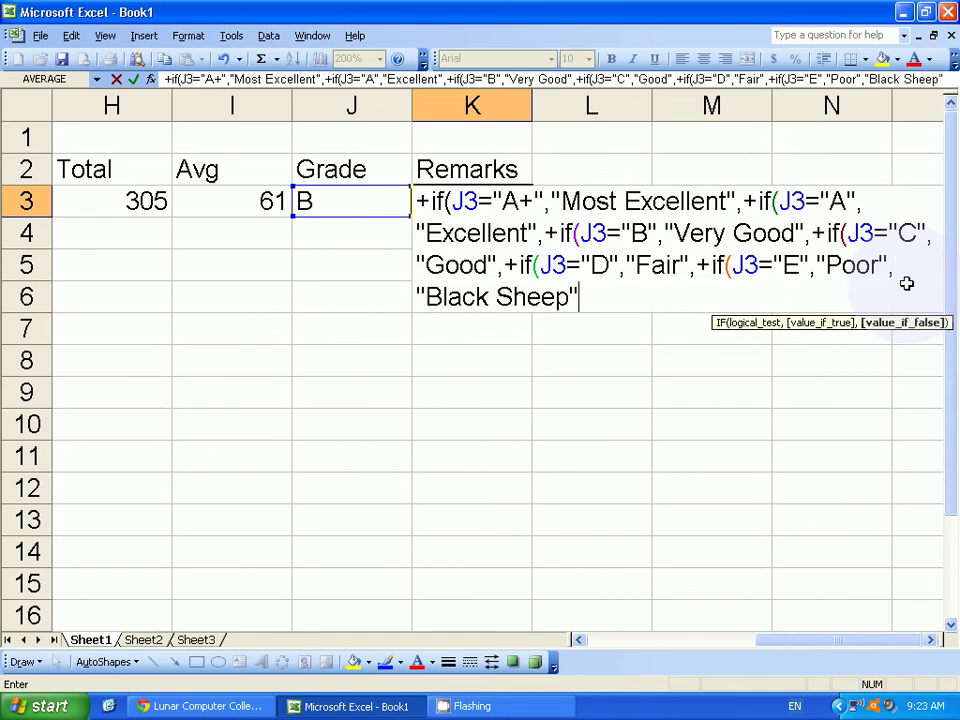
pyautogui.press('Return')
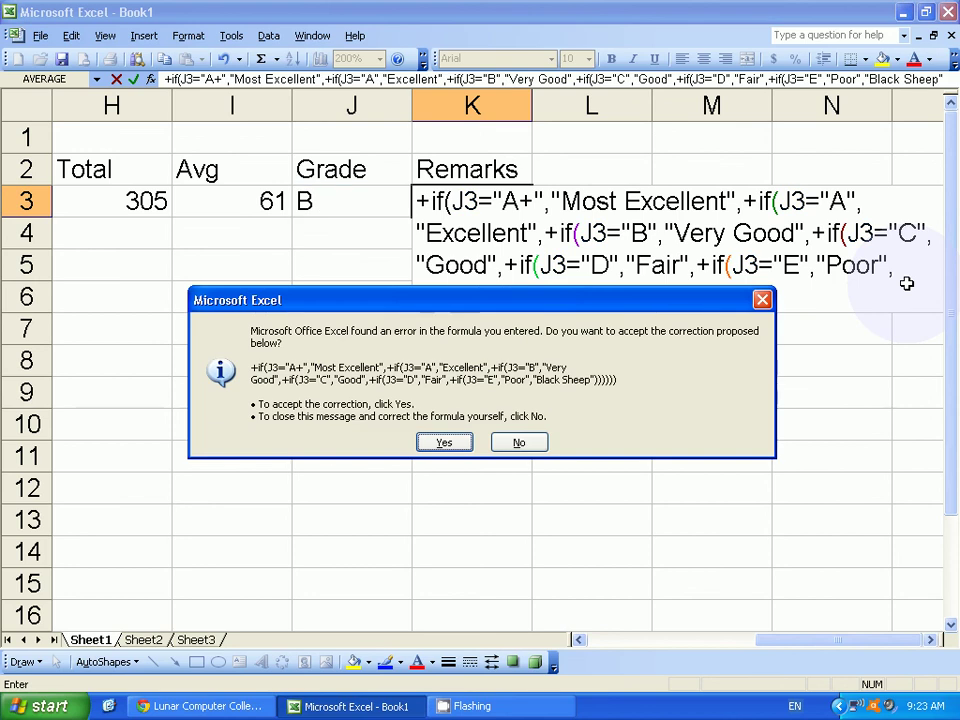
# - Accept Excel's bracket correction so K3 shows Very Good, then autofit column K
pyautogui.press('Return')
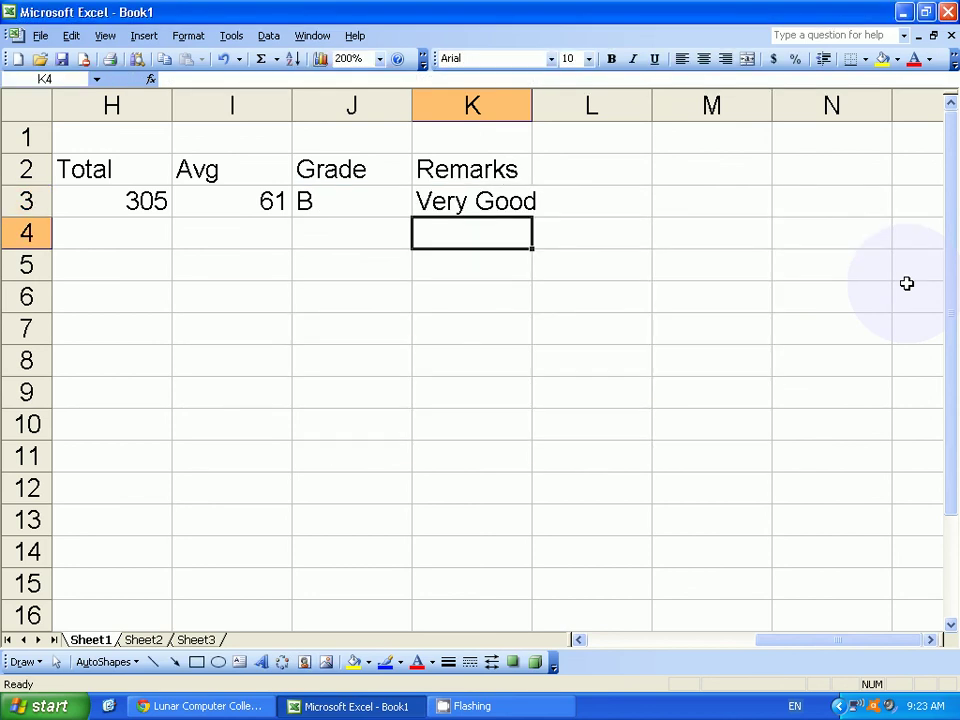
pyautogui.press('Up')
pyautogui.press('Left')
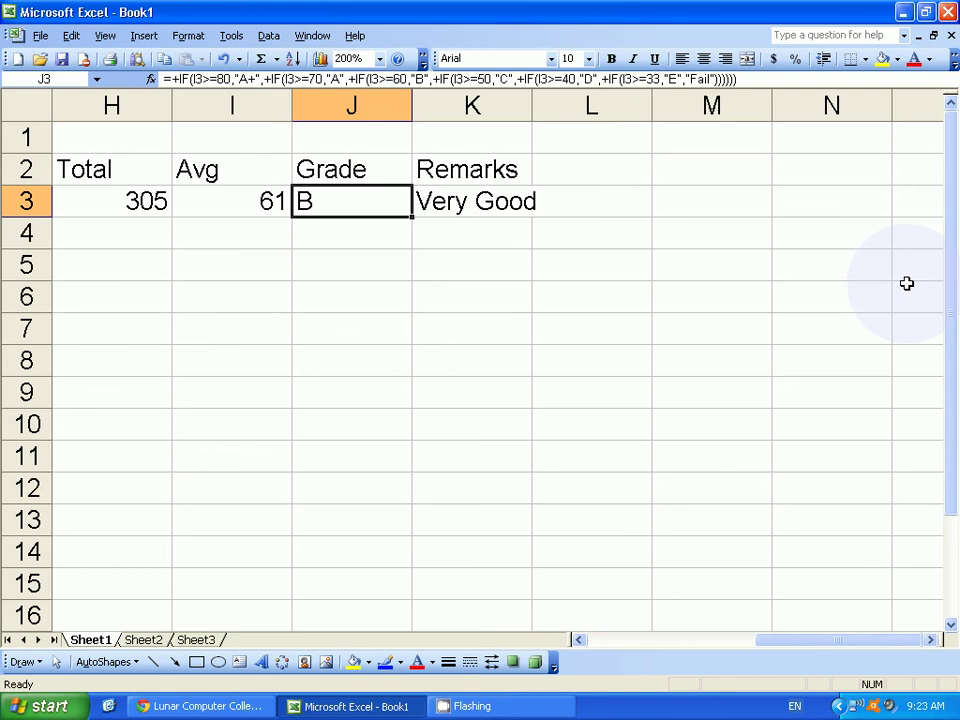
pyautogui.press('Right')
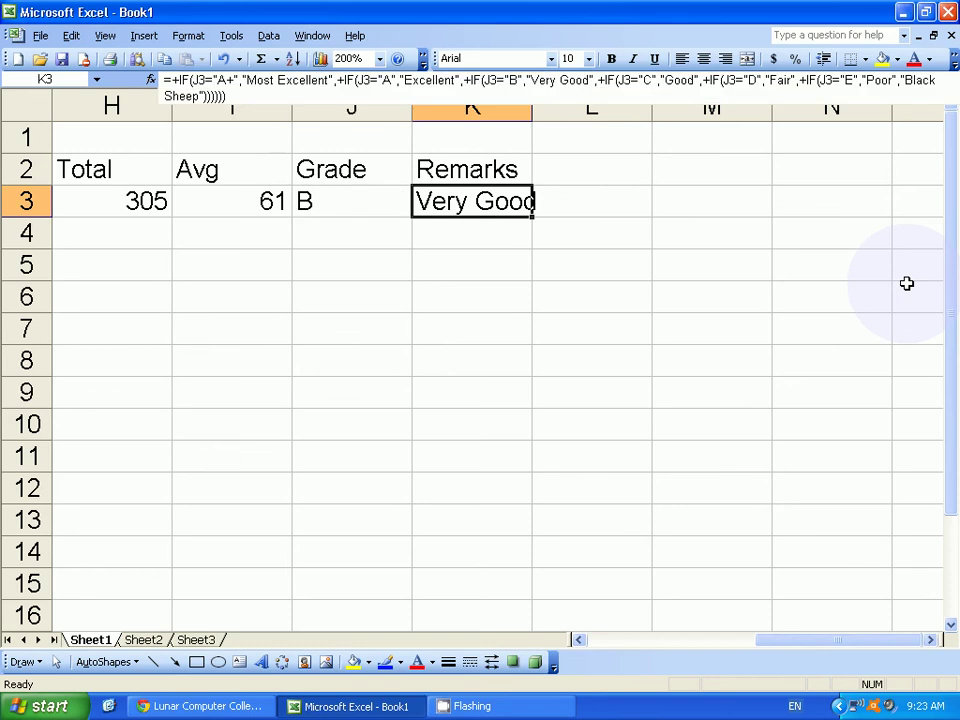
pyautogui.doubleClick(534, 115)
pyautogui.press('Home')
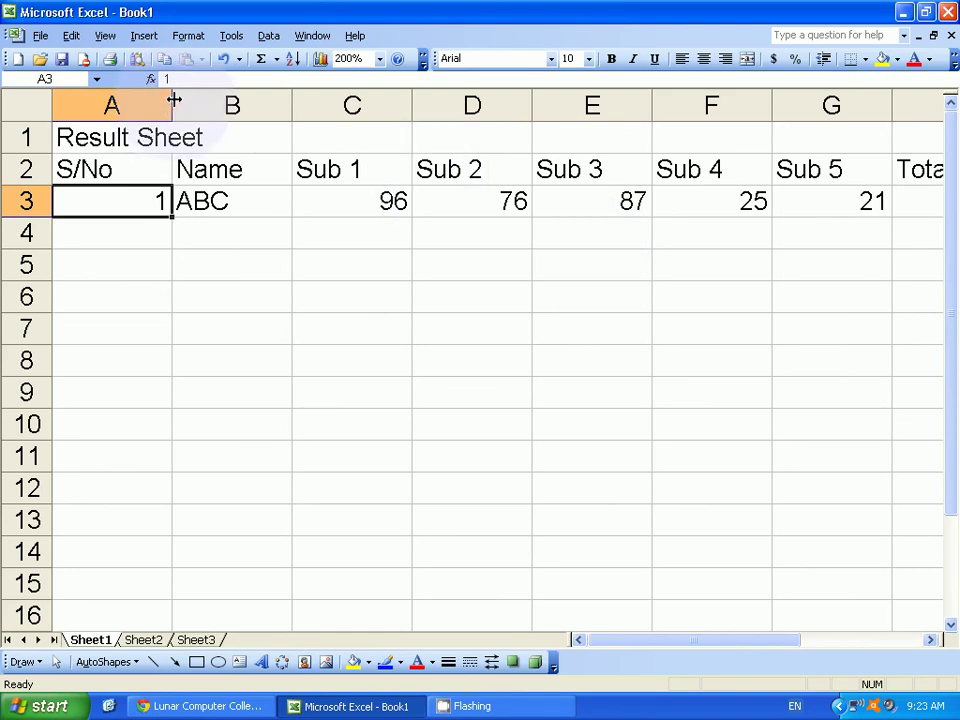
# - Autofit columns B through I to their contents
pyautogui.doubleClick(294, 102)
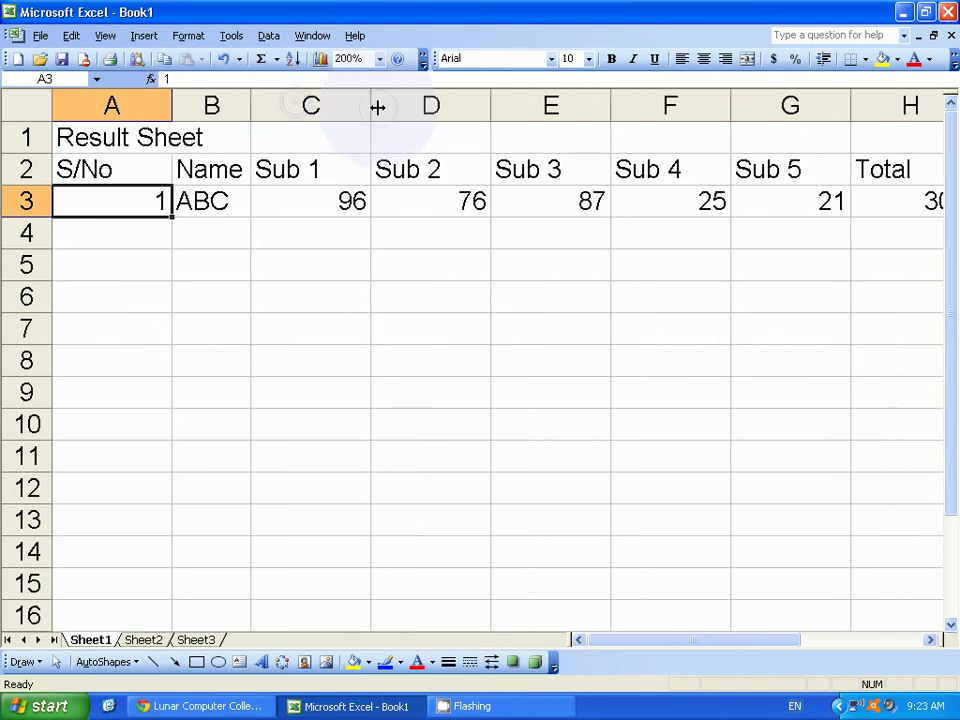
pyautogui.doubleClick(378, 107)
pyautogui.click(400, 106)
pyautogui.doubleClick(450, 107)
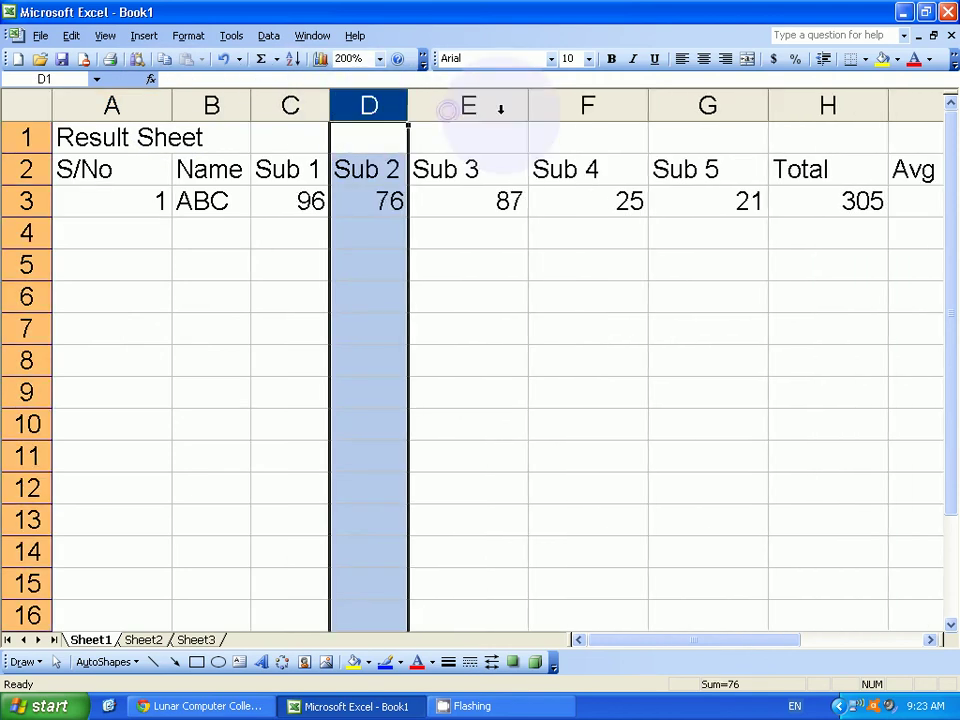
pyautogui.doubleClick(528, 107)
pyautogui.doubleClick(606, 107)
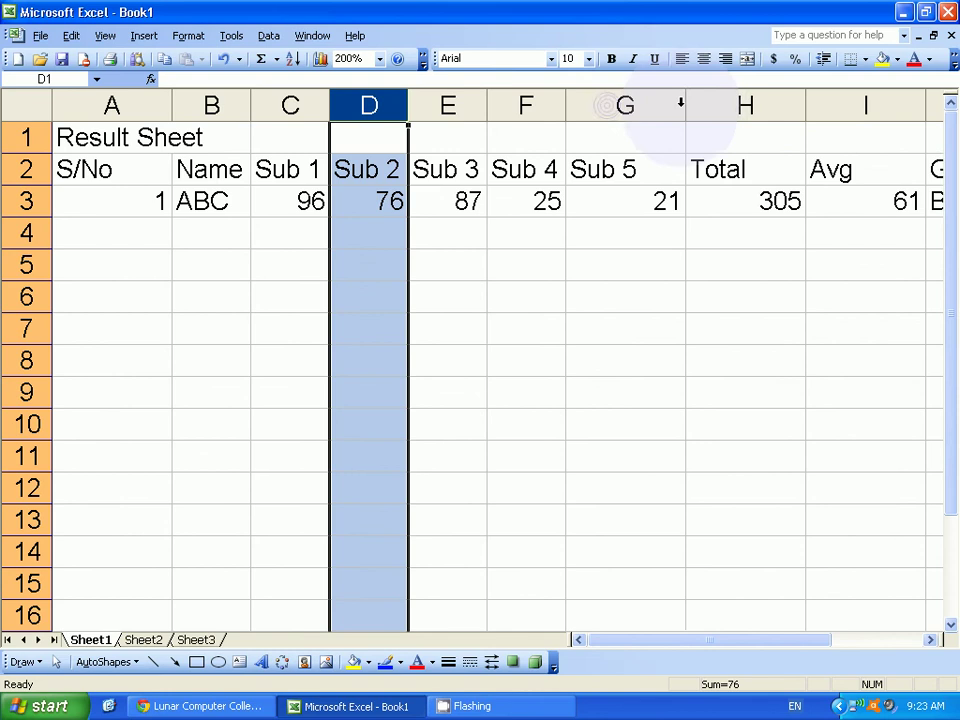
pyautogui.doubleClick(685, 105)
pyautogui.doubleClick(763, 105)
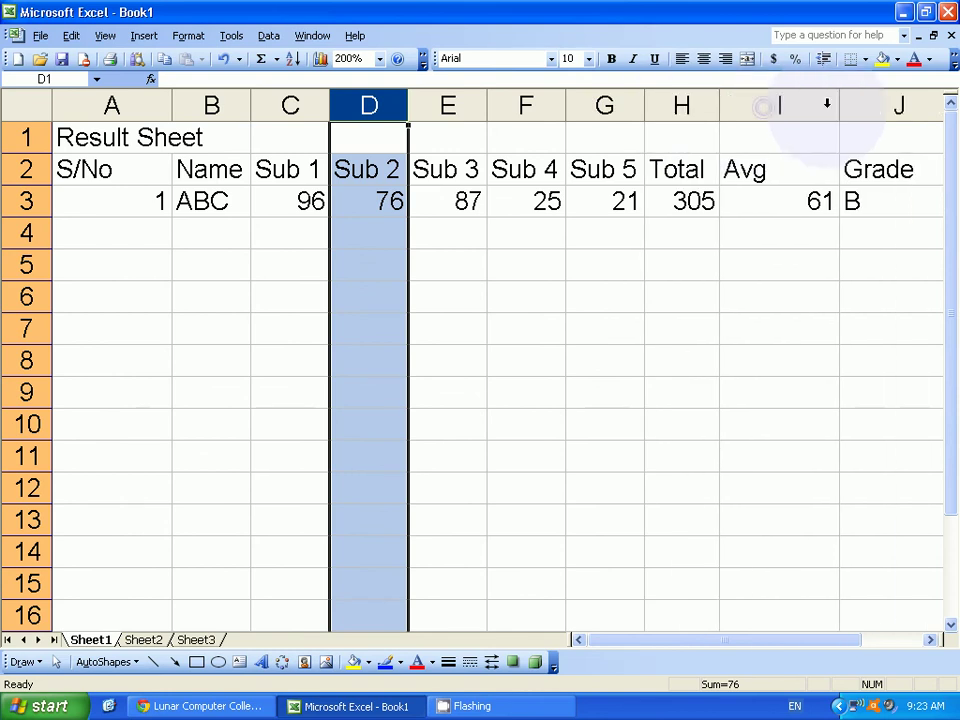
pyautogui.doubleClick(838, 105)
# - Narrow column J to fit the Grade heading
pyautogui.press('Right')
pyautogui.press('Right')
pyautogui.press('Right')
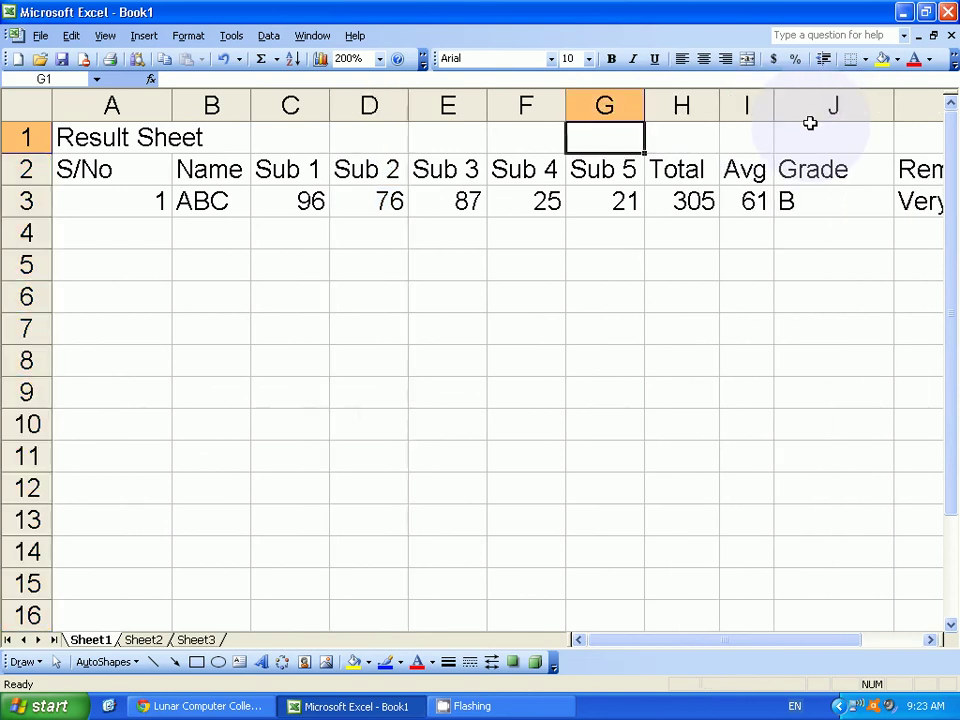
pyautogui.press('Right')
pyautogui.press('Right')
pyautogui.press('Right')
pyautogui.press('Right')
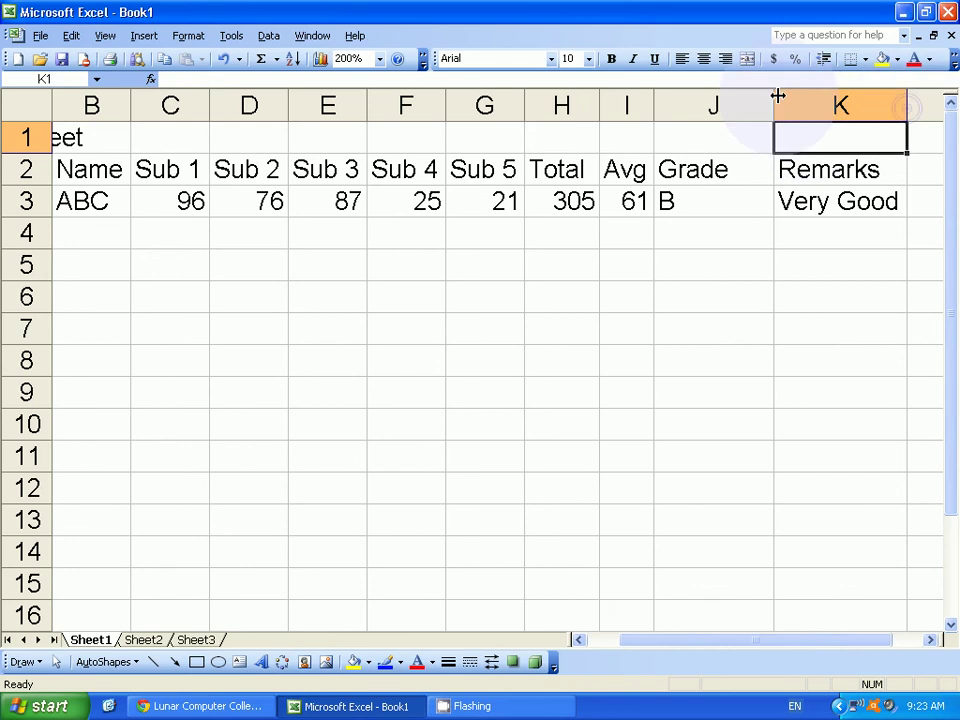
pyautogui.moveTo(777, 96); pyautogui.dragTo(737, 96)
pyautogui.click(672, 260)
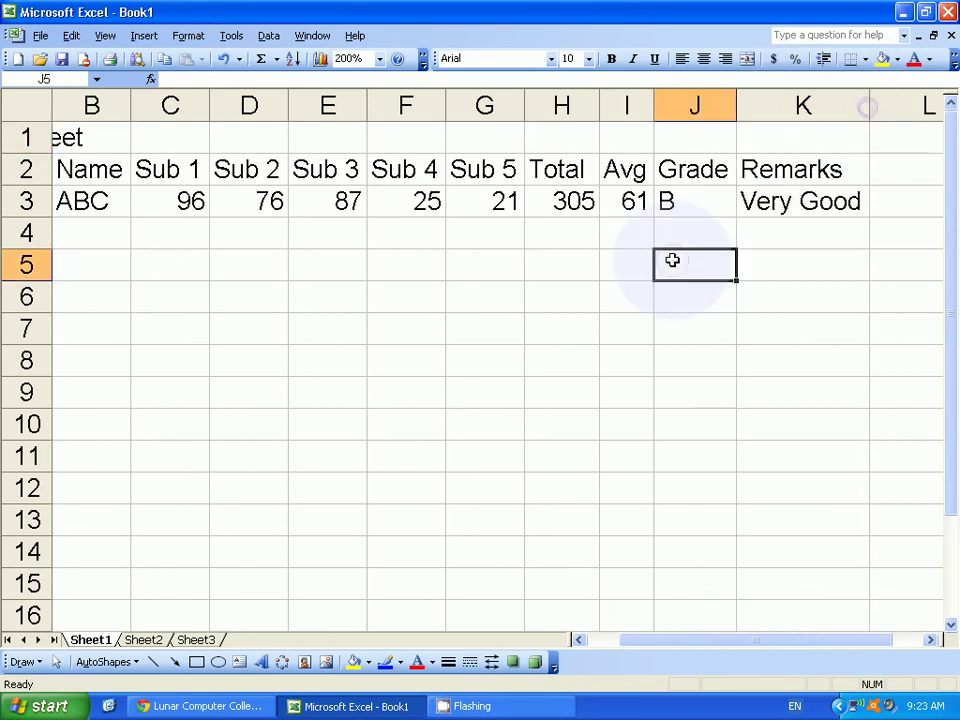
pyautogui.press('Up')
pyautogui.press('Up')
pyautogui.press('Up')
pyautogui.press('Up')
pyautogui.press('Home')
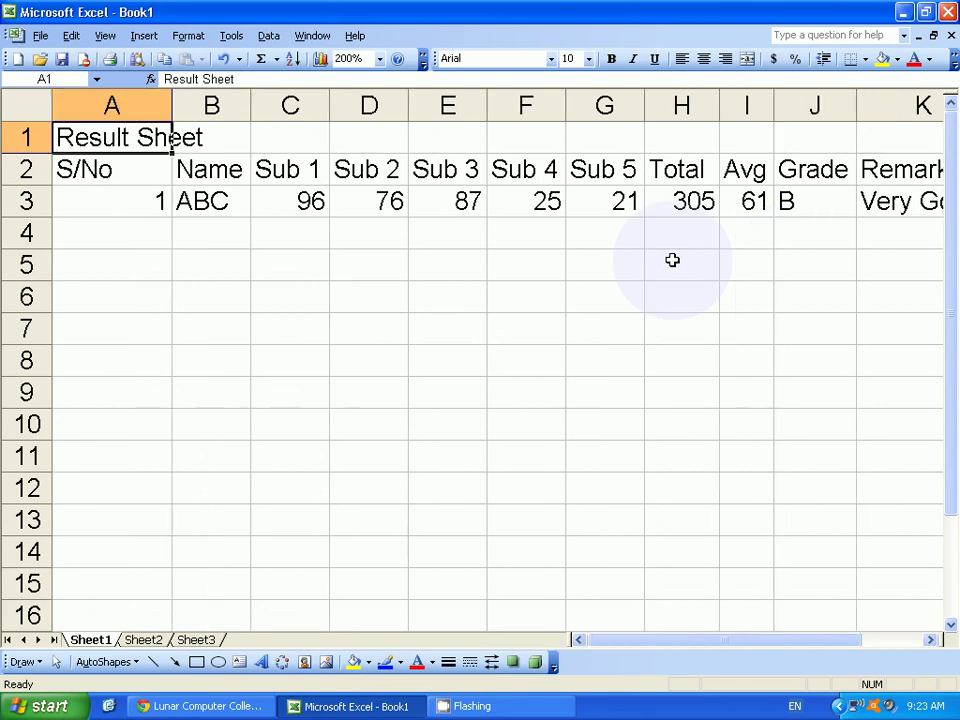
# - Select A1:K1 and merge and centre the Result Sheet title across it
pyautogui.hotkey('shift', 'Right')
pyautogui.hotkey('shift', 'Right')
pyautogui.hotkey('shift', 'Right')
pyautogui.hotkey('shift', 'Right')
pyautogui.hotkey('shift', 'Right')
pyautogui.hotkey('shift', 'Right')
pyautogui.hotkey('shift', 'Right')
pyautogui.hotkey('shift', 'Right')
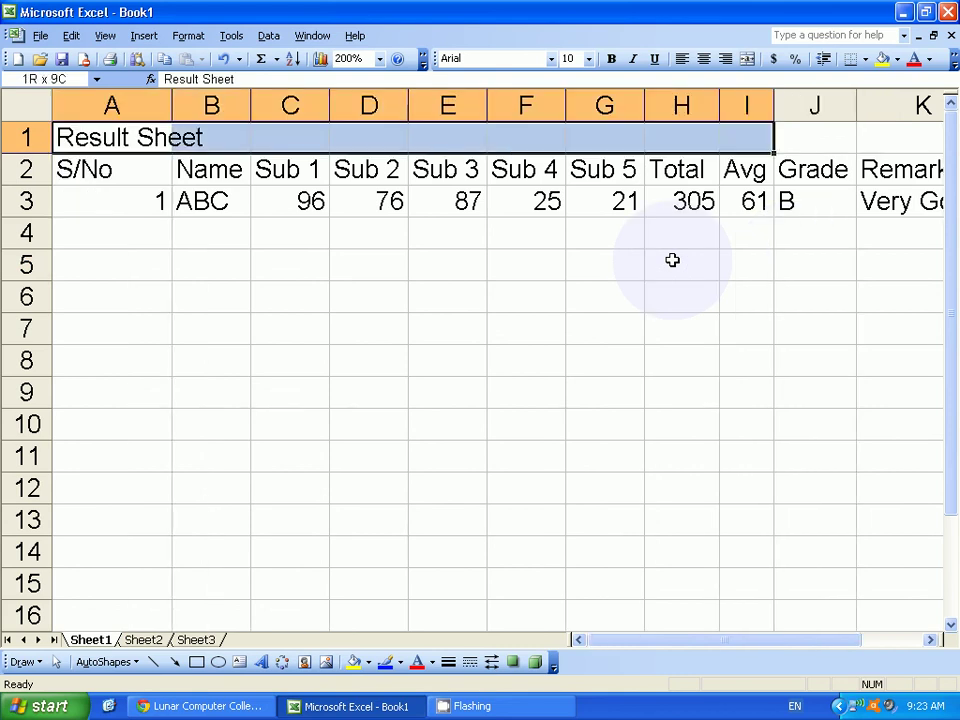
pyautogui.hotkey('shift', 'Right')
pyautogui.hotkey('shift', 'Right')
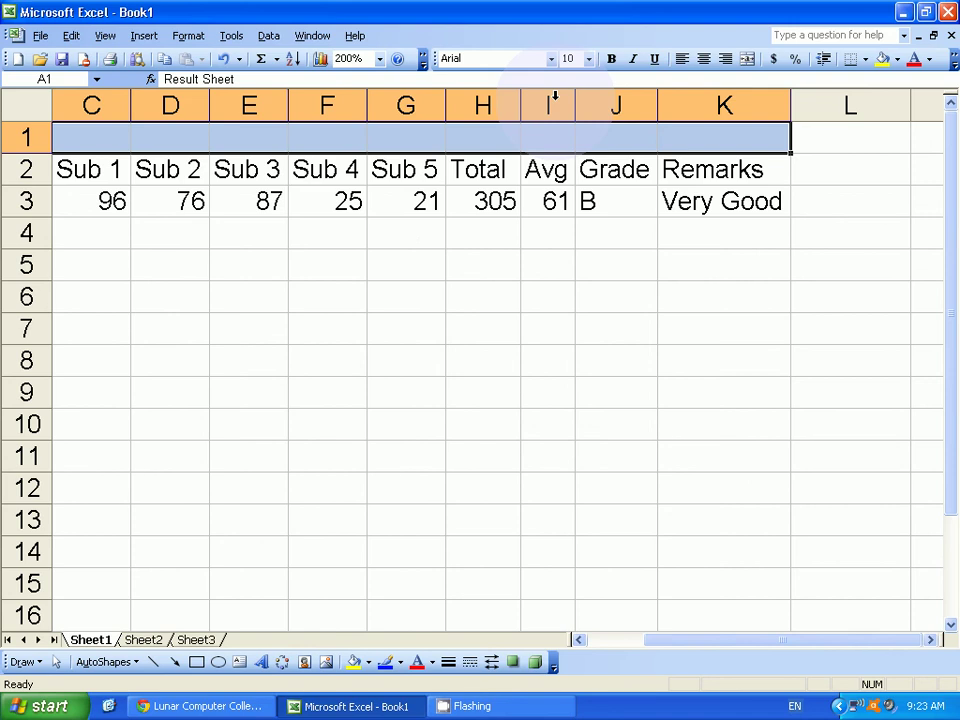
pyautogui.click(745, 62)
pyautogui.click(428, 321)
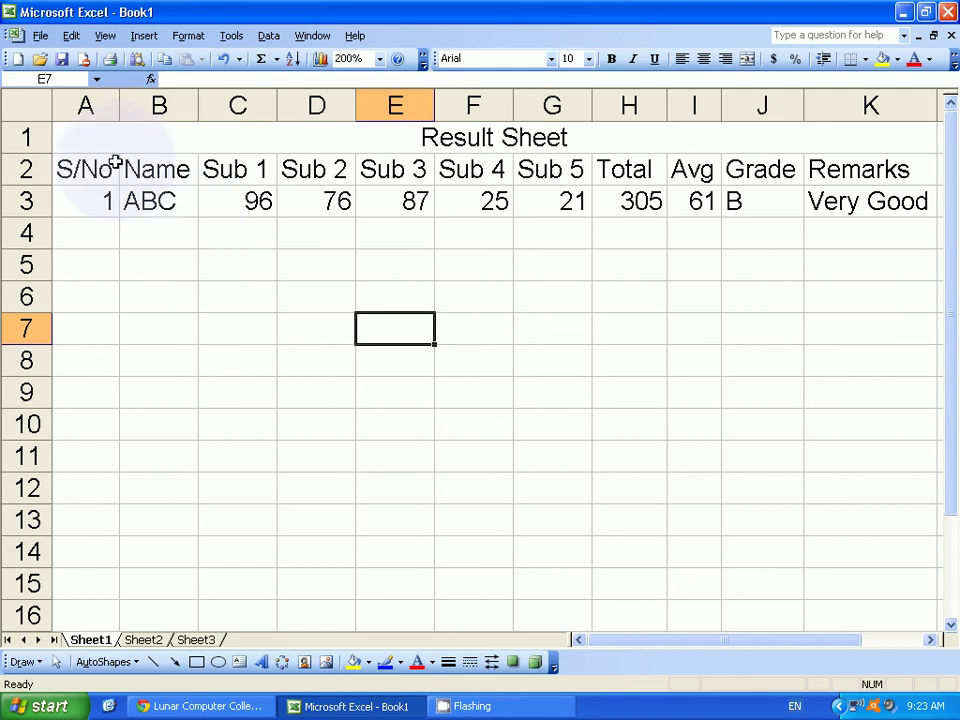
# - Enter serial 2 and student ERE with marks in row 4, correcting Sub 5 to 54
pyautogui.click(66, 235)
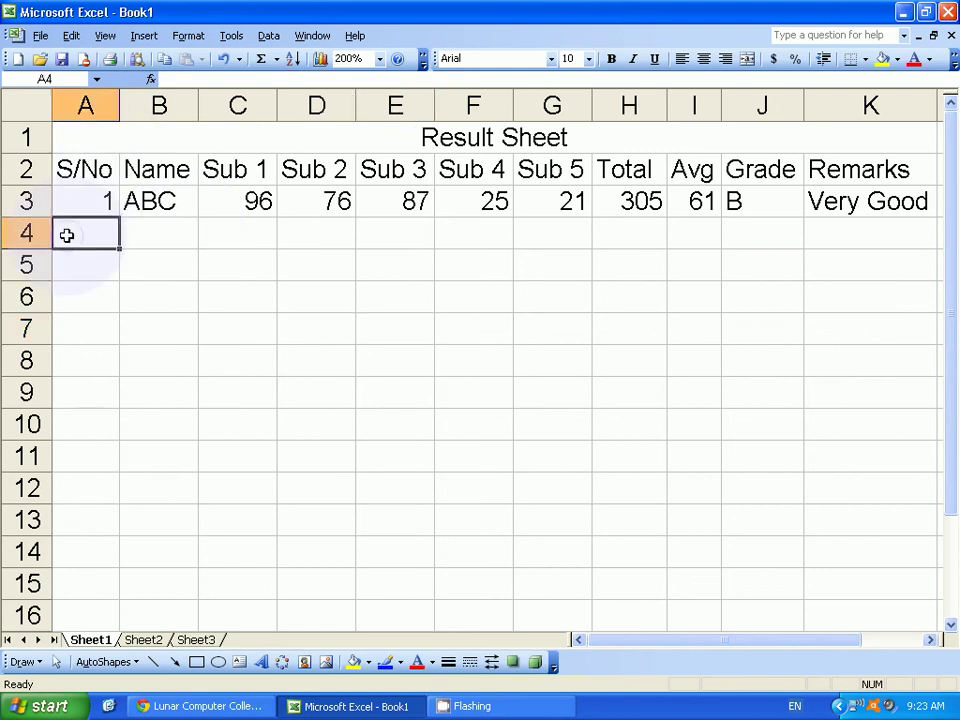
pyautogui.write('2')
pyautogui.press('Tab')
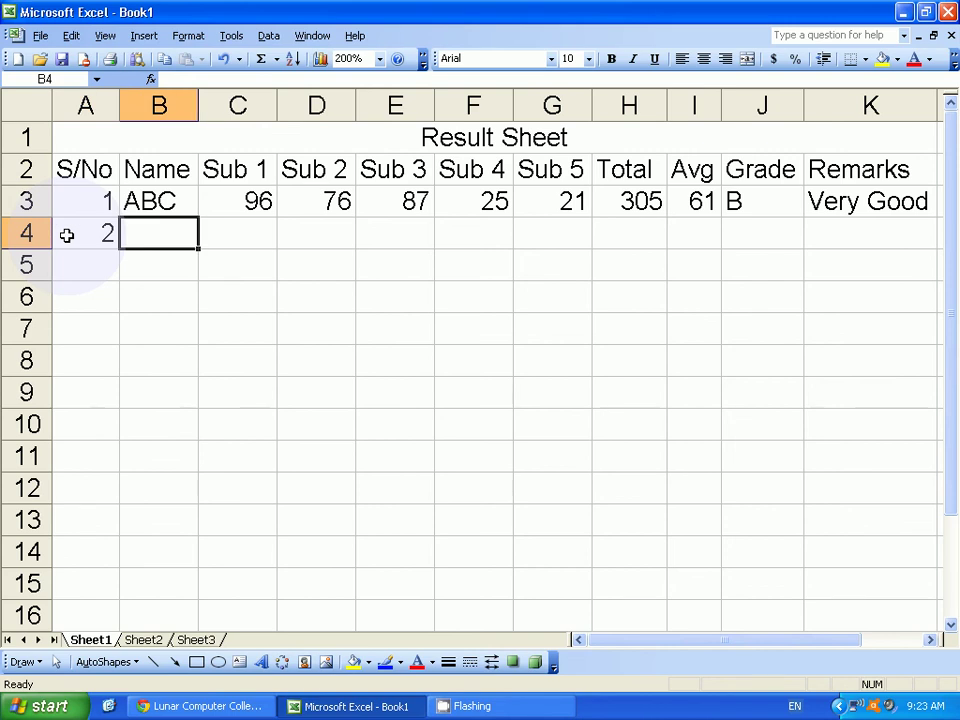
pyautogui.write('sd')
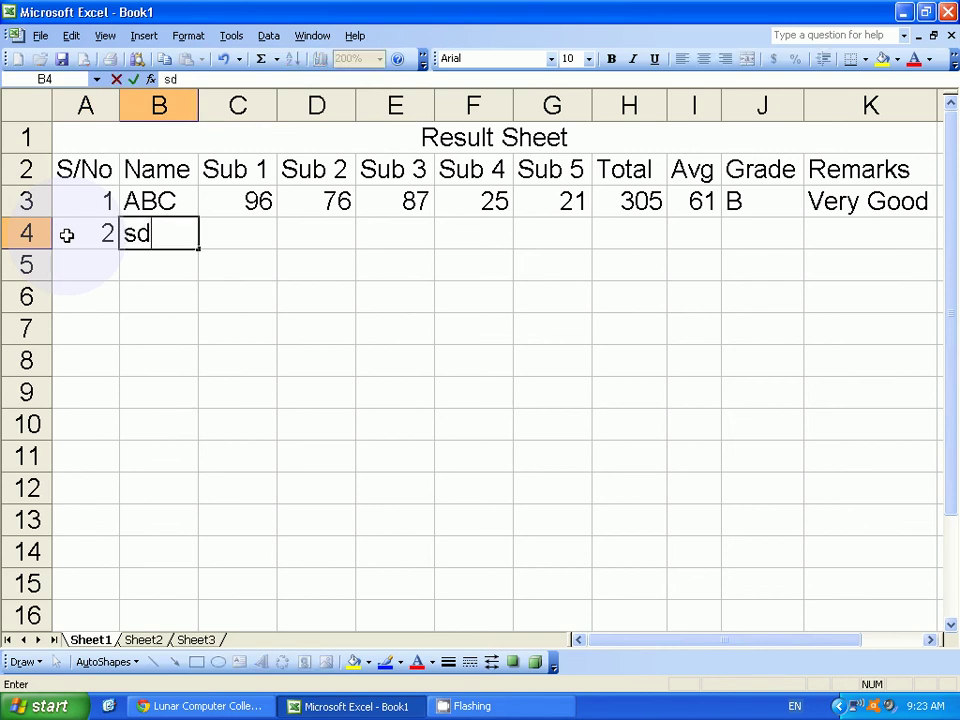
pyautogui.press('BackSpace')
pyautogui.press('BackSpace')
pyautogui.press('capslock')
pyautogui.write('ERE')
pyautogui.press('Tab')
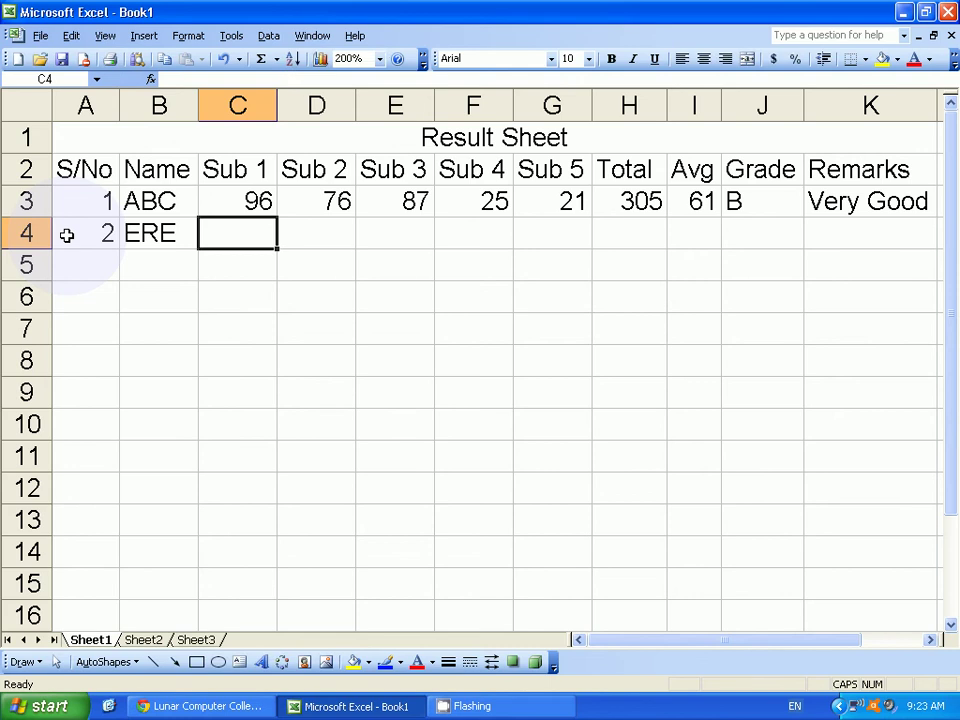
pyautogui.write('65')
pyautogui.press('Tab')
pyautogui.write('67')
pyautogui.press('Tab')
pyautogui.write('65')
pyautogui.press('Tab')
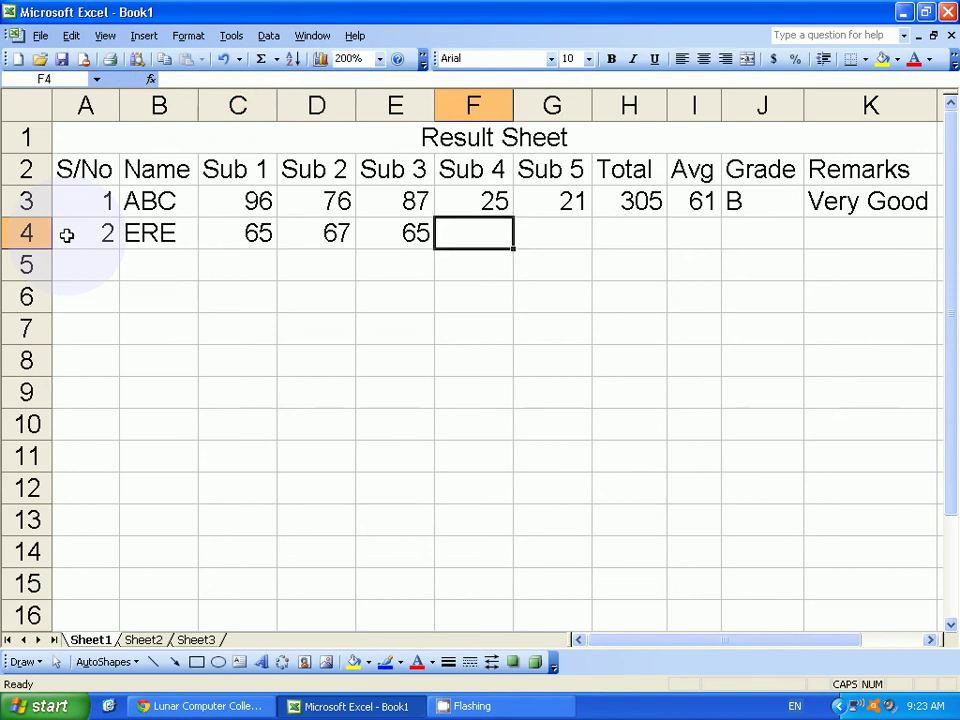
pyautogui.write('67')
pyautogui.press('Tab')
pyautogui.write('6')
pyautogui.press('Return')
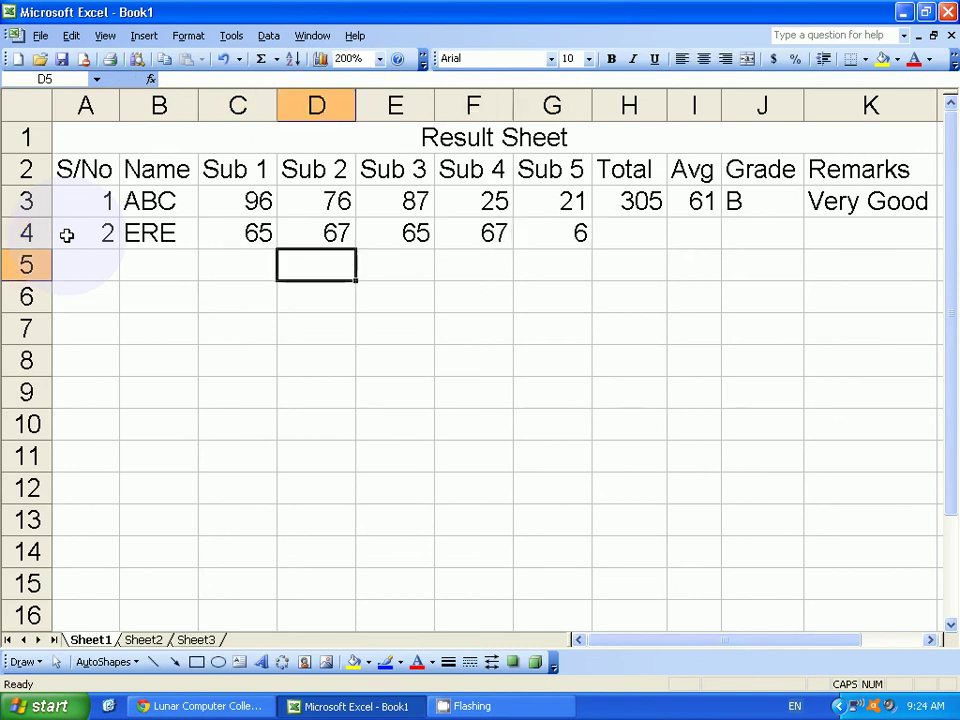
pyautogui.press('Up')
pyautogui.press('Right')
pyautogui.press('Right')
pyautogui.press('Right')
pyautogui.write('54')
pyautogui.press('Return')
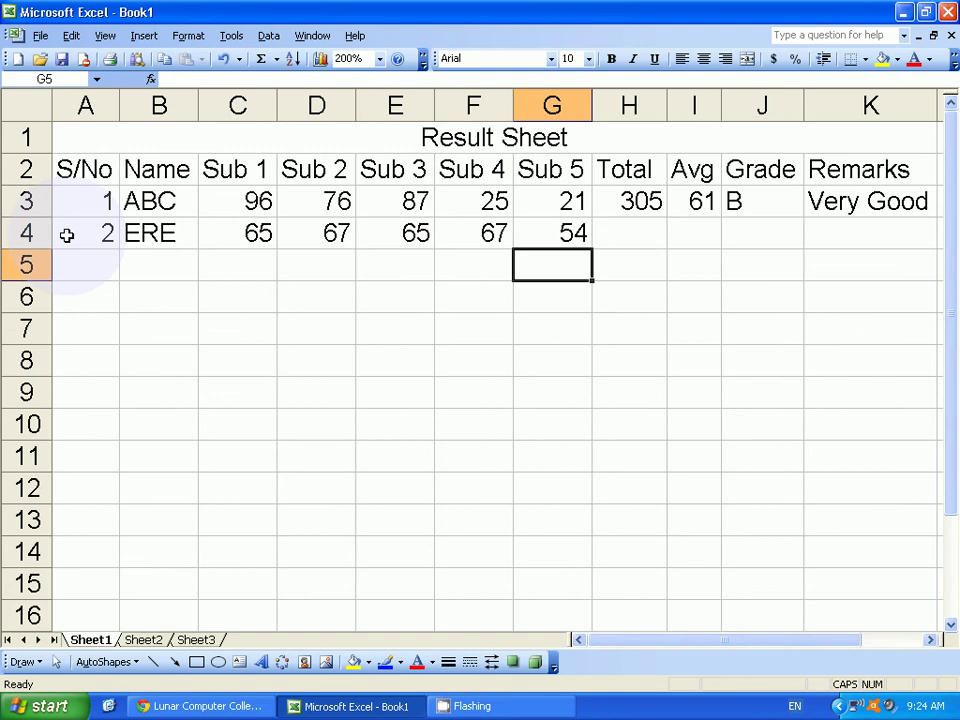
# - Enter student RTRT in row 5 with marks 65, 98, 78, 67 and 56
pyautogui.press('Left')
pyautogui.press('Left')
pyautogui.press('Left')
pyautogui.press('Left')
pyautogui.press('Left')
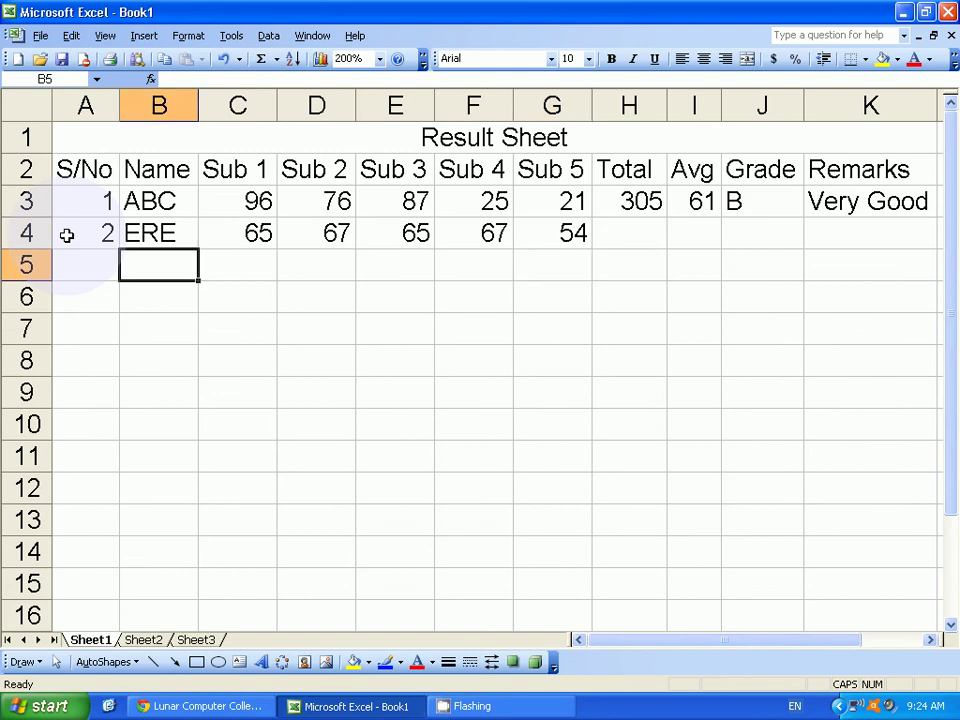
pyautogui.write('RTRT')
pyautogui.press('Tab')
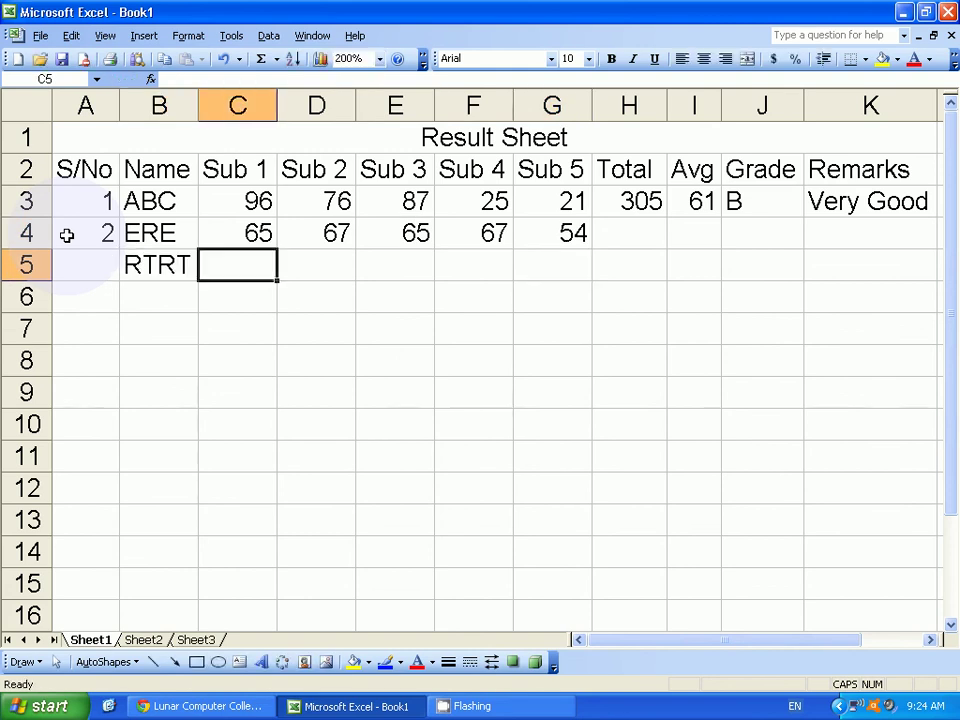
pyautogui.write('65')
pyautogui.press('Tab')
pyautogui.write('7')
pyautogui.press('Tab')
pyautogui.write('665')
pyautogui.press('Return')
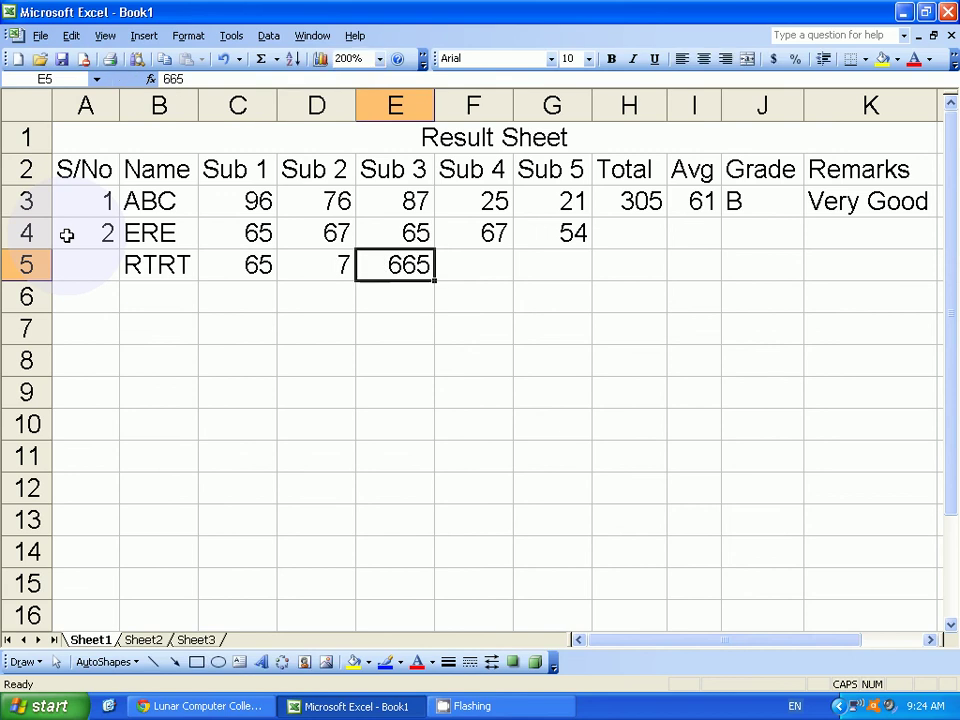
pyautogui.press('Left')
pyautogui.write('98')
pyautogui.press('Tab')
pyautogui.write('9')
pyautogui.press('Tab')
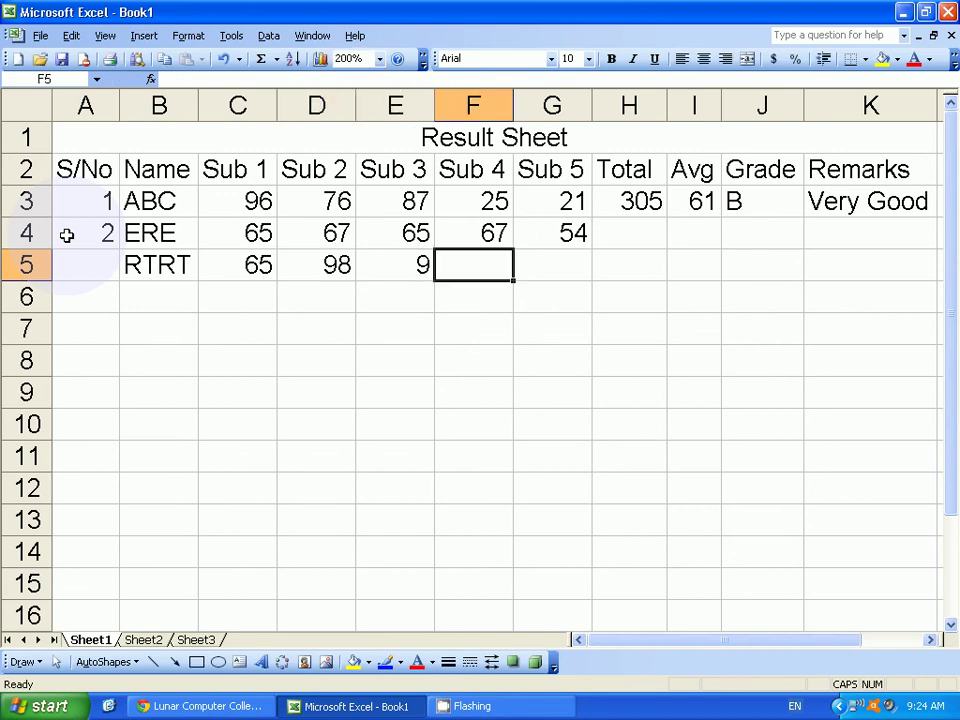
pyautogui.press('Left')
pyautogui.write('78')
pyautogui.press('Tab')
pyautogui.write('67')
# - Enter student FGG in row 6 with marks 89, 67, 45, 56 and 67
pyautogui.press('Tab')
pyautogui.write('56')
pyautogui.press('Tab')
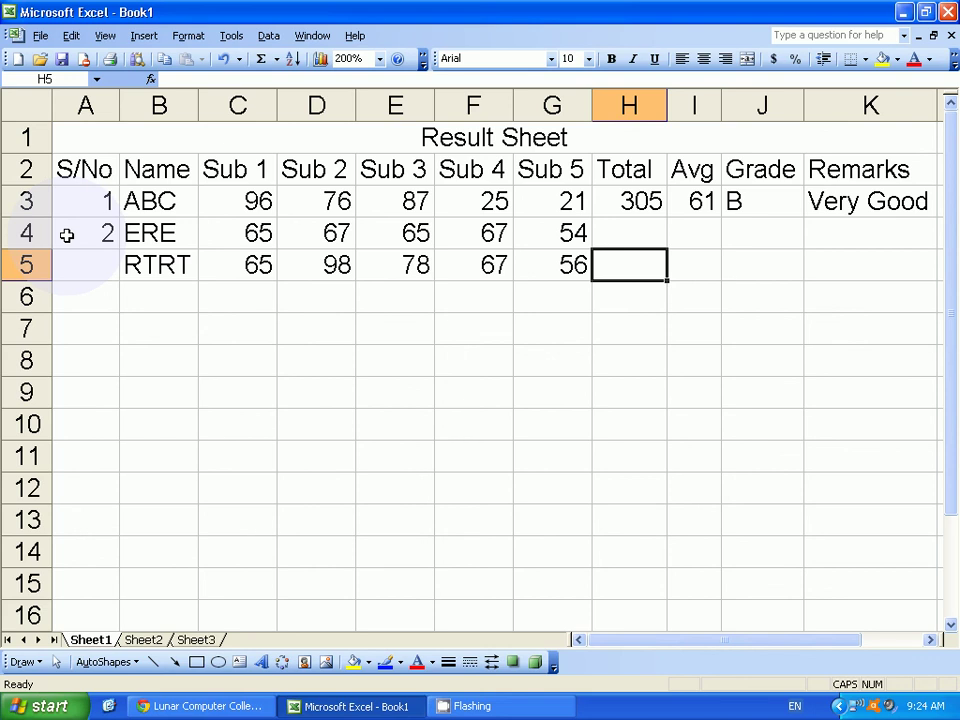
pyautogui.press('Return')
pyautogui.press('Left')
pyautogui.write('34')
pyautogui.press('Tab')
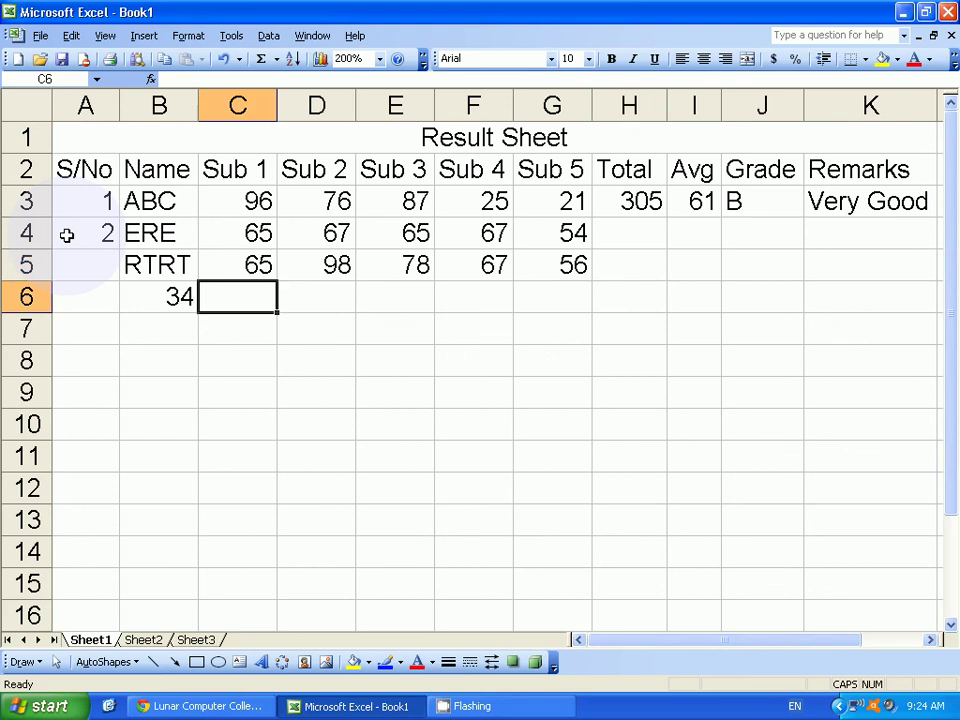
pyautogui.press('Left')
pyautogui.write('ERE')
pyautogui.press('Tab')
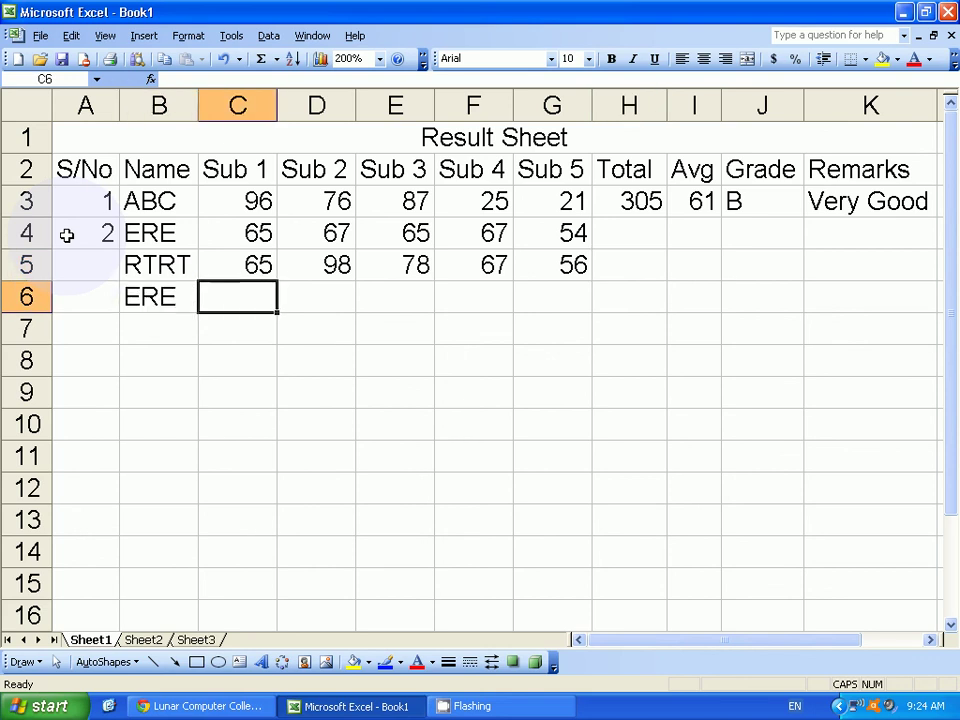
pyautogui.press('Left')
pyautogui.write('FGG')
pyautogui.press('Tab')
pyautogui.write('9')
pyautogui.press('Tab')
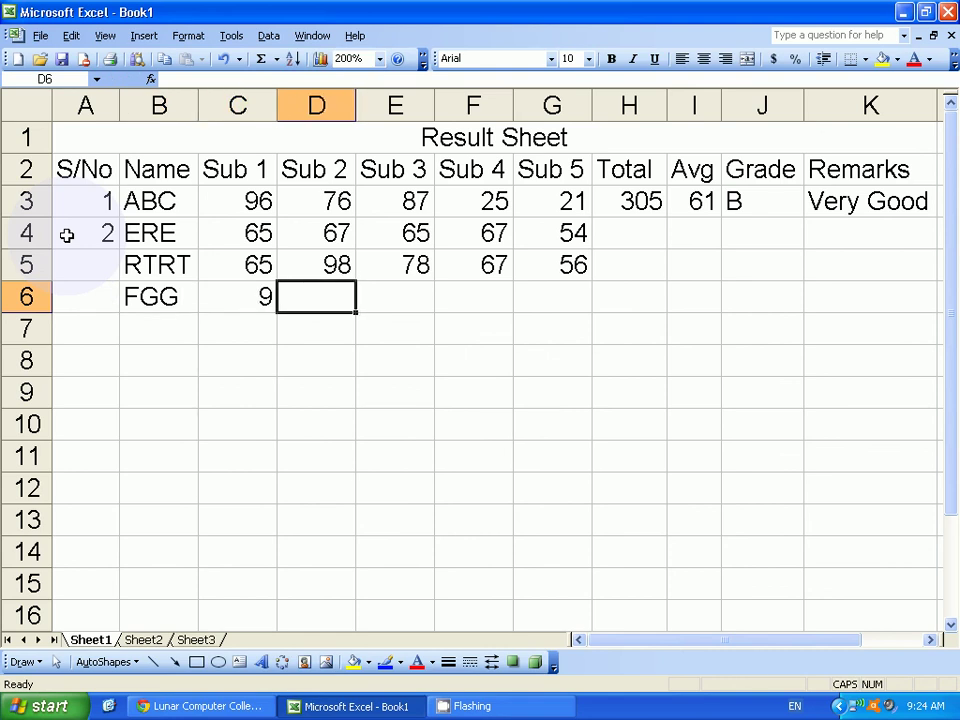
pyautogui.press('Left')
pyautogui.write('89')
pyautogui.press('Tab')
pyautogui.write('67')
pyautogui.press('Tab')
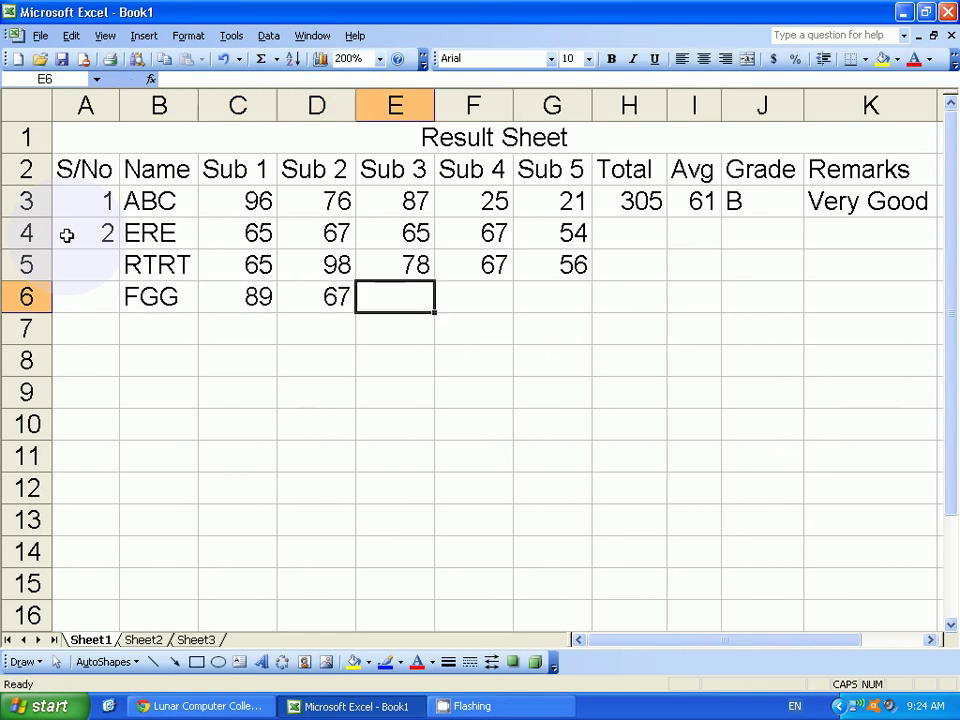
pyautogui.write('45')
pyautogui.press('Tab')
pyautogui.write('56')
pyautogui.press('Tab')
pyautogui.write('67')
pyautogui.press('Tab')
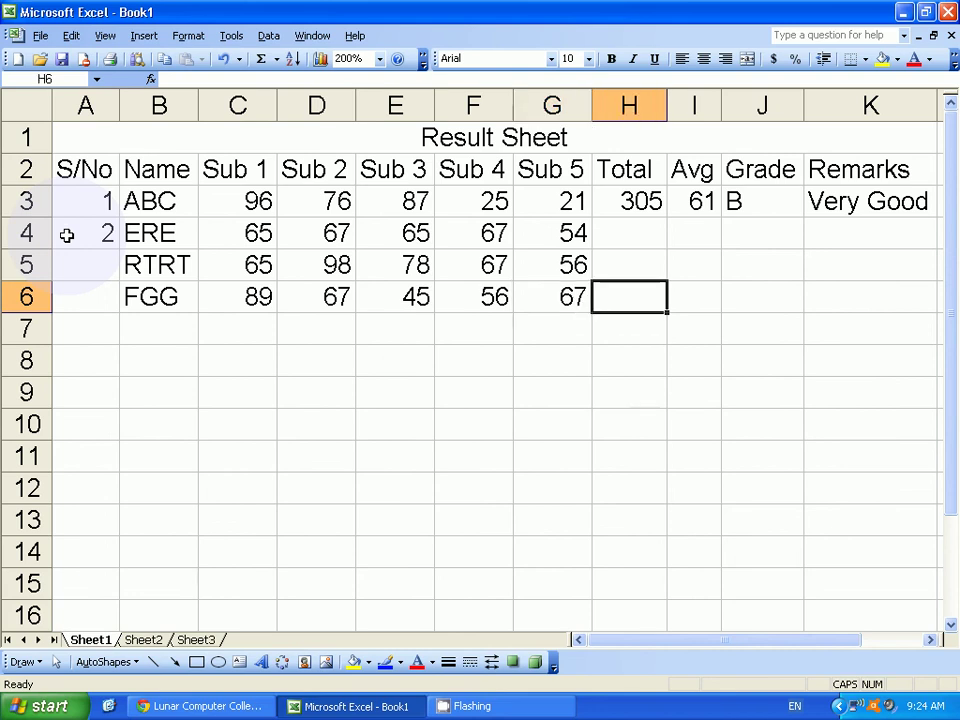
pyautogui.hotkey('ctrl', 'Left')
pyautogui.hotkey('ctrl', 'Left')
pyautogui.press('Left')
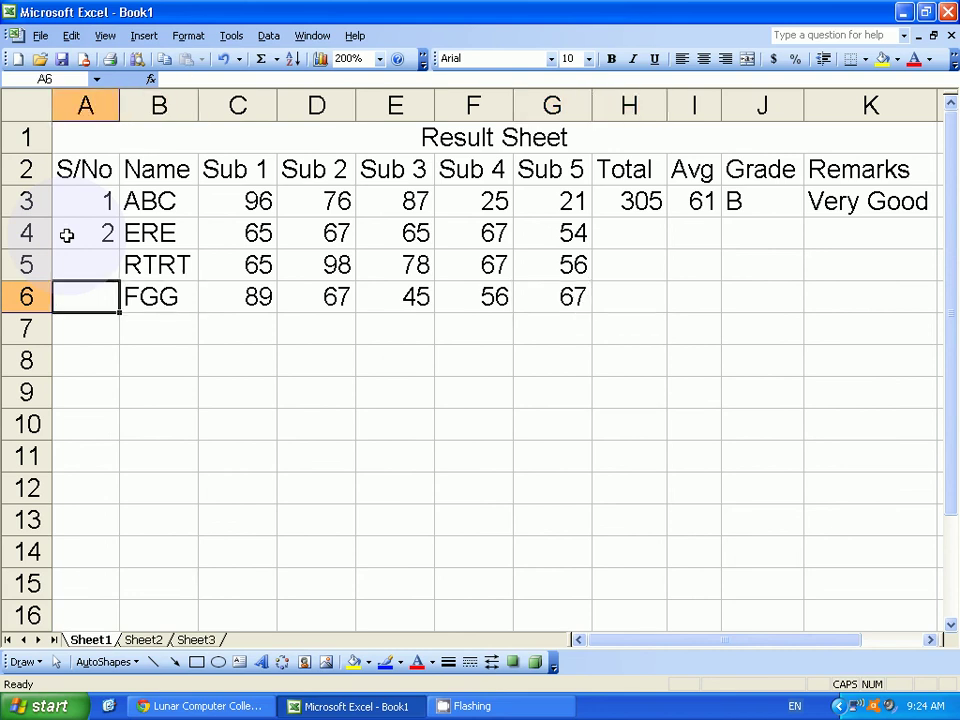
pyautogui.press('Down')
pyautogui.press('Right')
# - Enter student ASDS in row 7 with marks 65, 67, 78, 98 and 98
pyautogui.write('A')
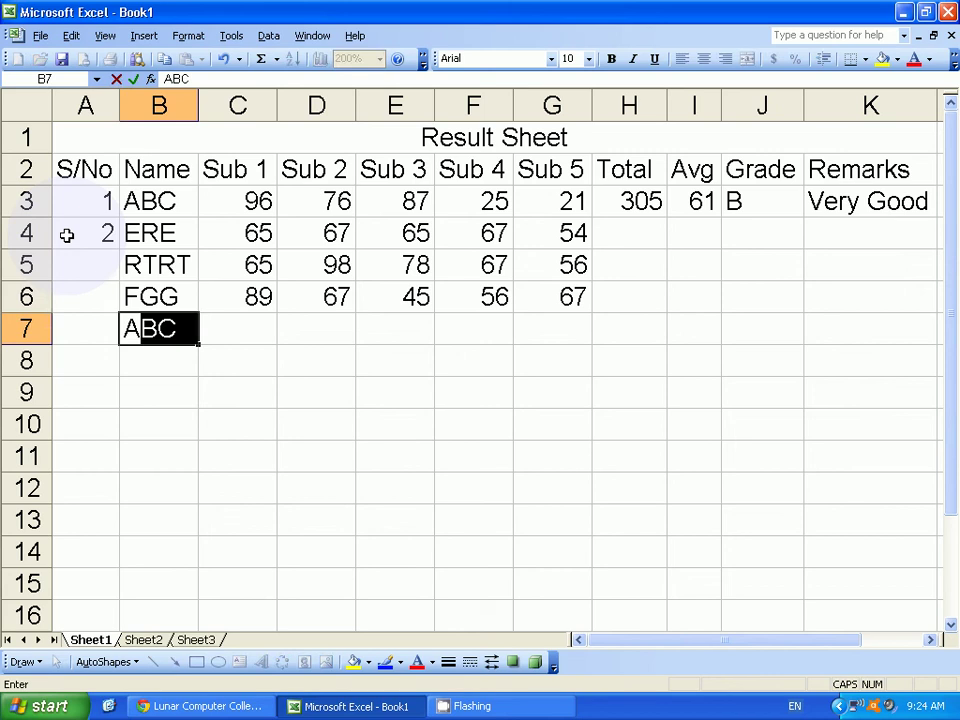
pyautogui.write('SDS')
pyautogui.press('Tab')
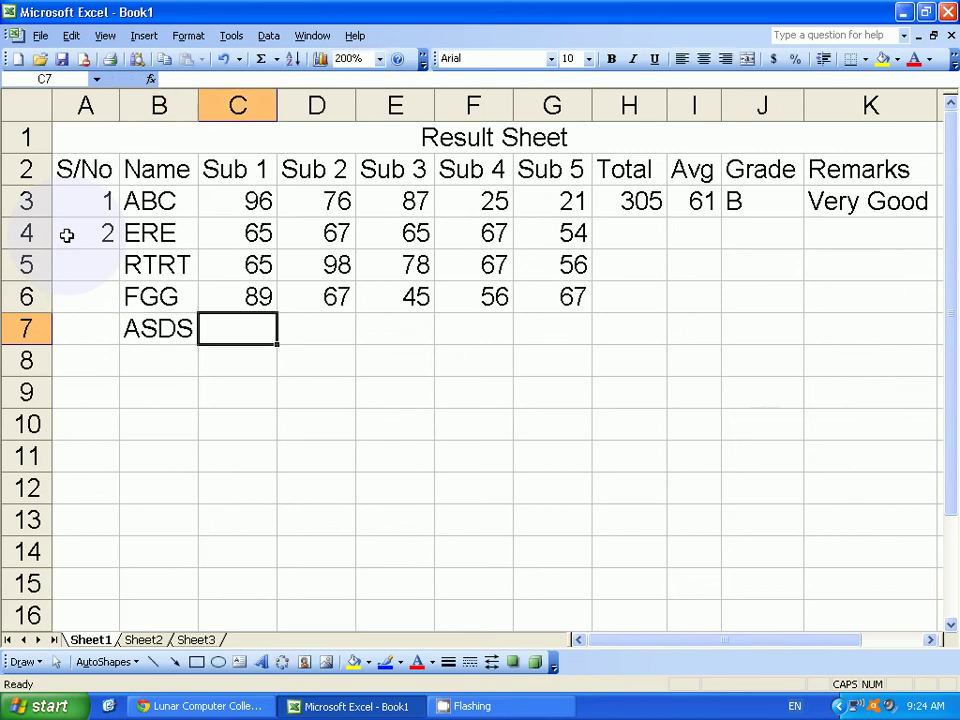
pyautogui.write('65')
pyautogui.press('Tab')
pyautogui.write('67')
pyautogui.press('Tab')
pyautogui.write('78')
pyautogui.press('Tab')
pyautogui.write('98')
pyautogui.press('Tab')
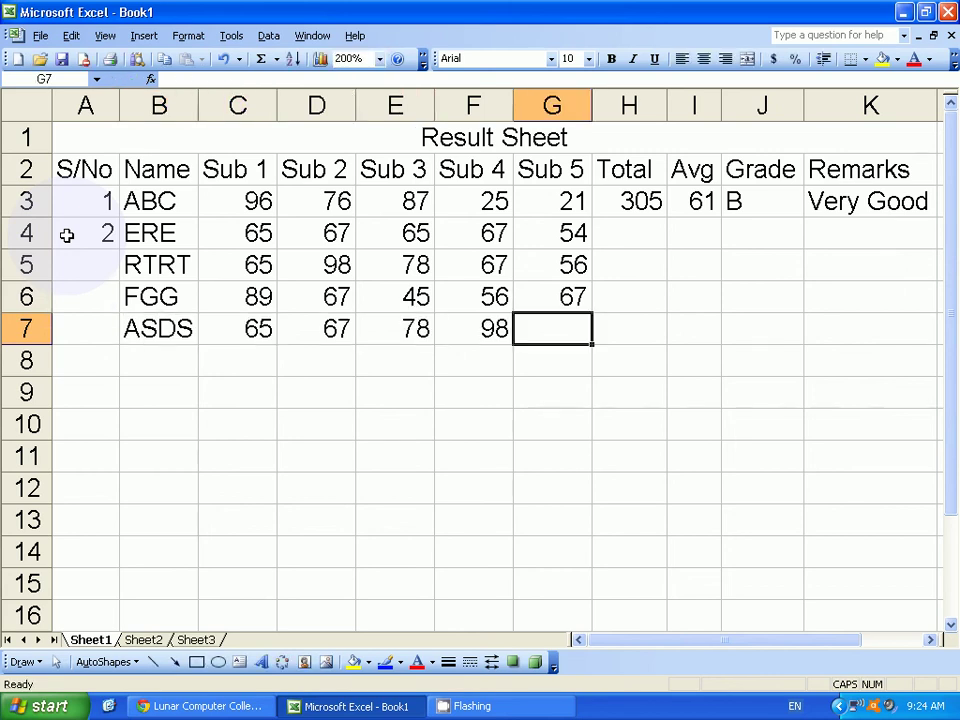
pyautogui.write('98')
pyautogui.hotkey('ctrl', 'Return')
pyautogui.press('Left')
pyautogui.press('Left')
pyautogui.press('Left')
pyautogui.press('Left')
pyautogui.press('Left')
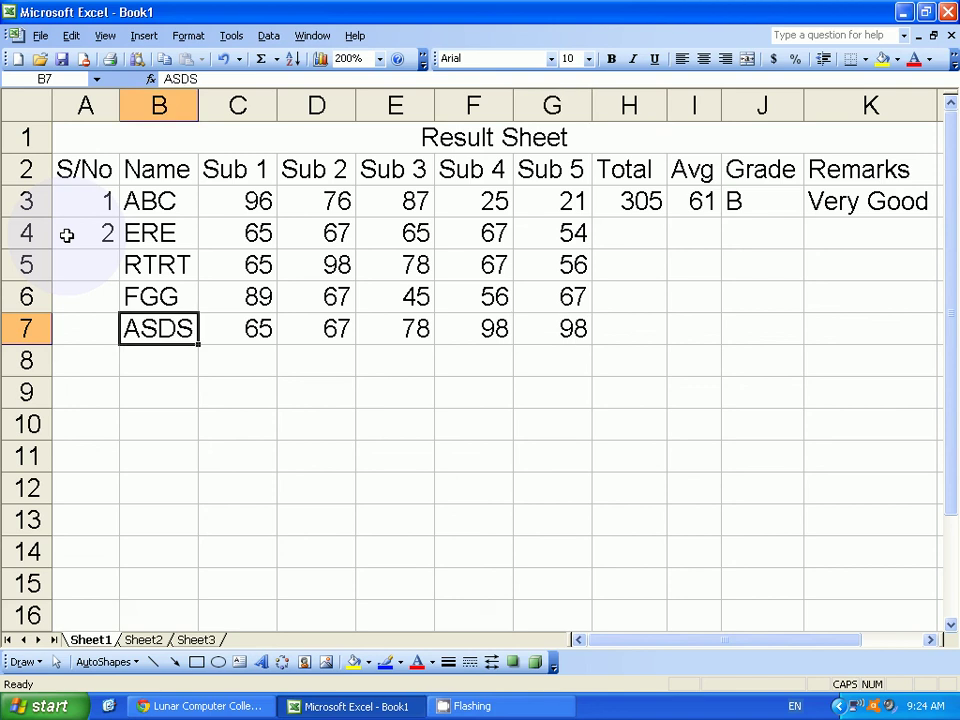
# - Extend serials 1 and 2 in A3:A4 down to A7 to number rows 3–5
pyautogui.click(89, 215)
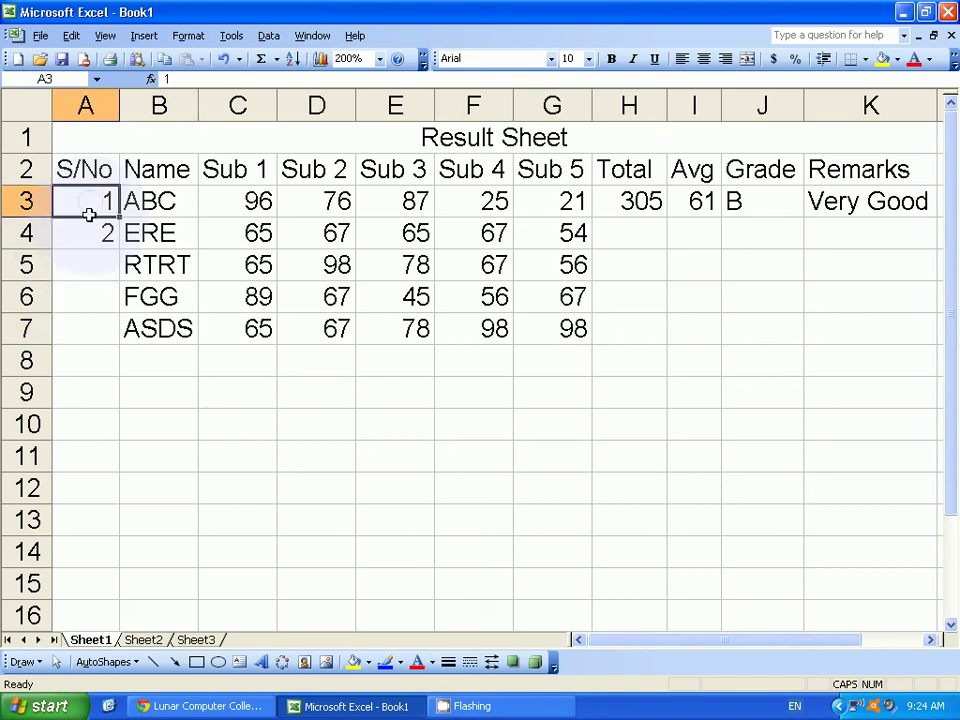
pyautogui.moveTo(89, 215); pyautogui.dragTo(97, 227)
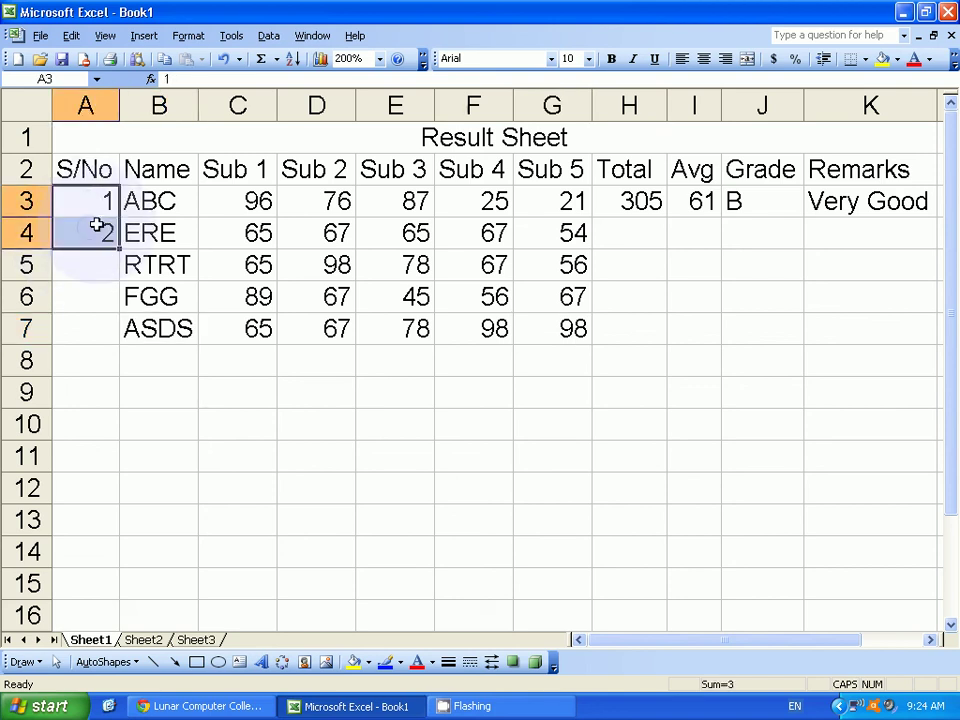
pyautogui.moveTo(120, 250); pyautogui.dragTo(118, 342)
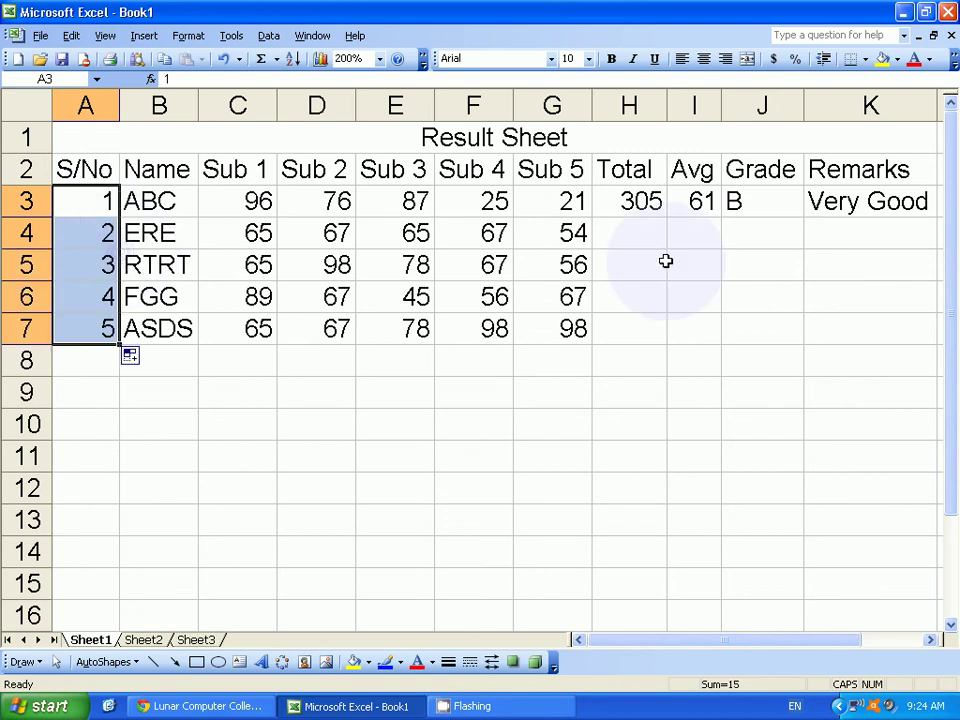
pyautogui.click(664, 248)
pyautogui.press('Right')
pyautogui.press('Right')
pyautogui.press('Right')
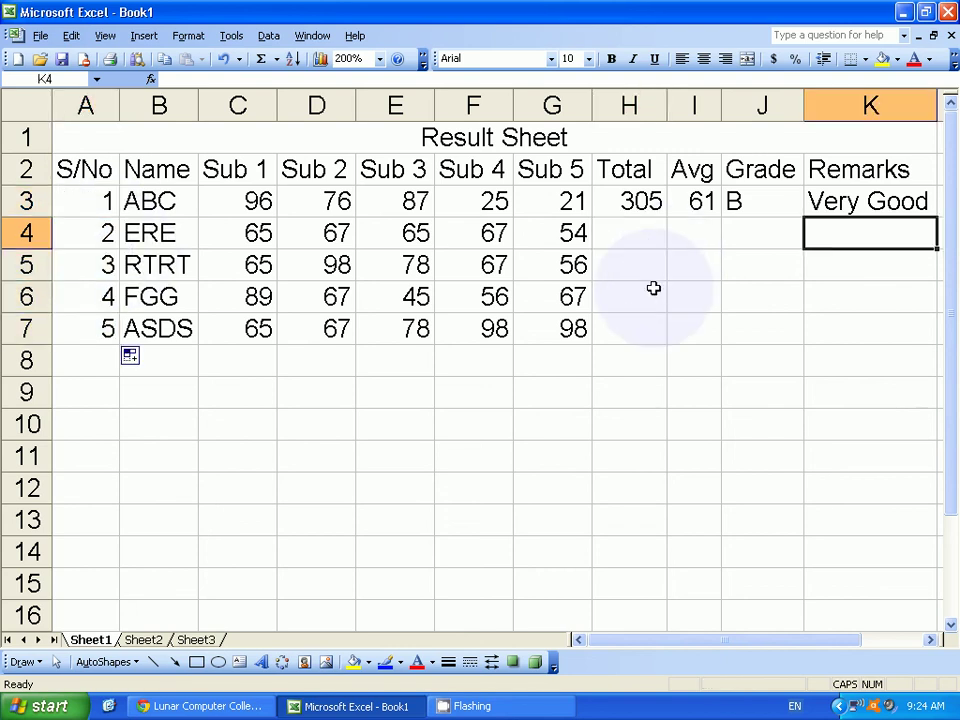
pyautogui.press('Left')
pyautogui.press('Left')
pyautogui.press('Up')
pyautogui.press('Left')
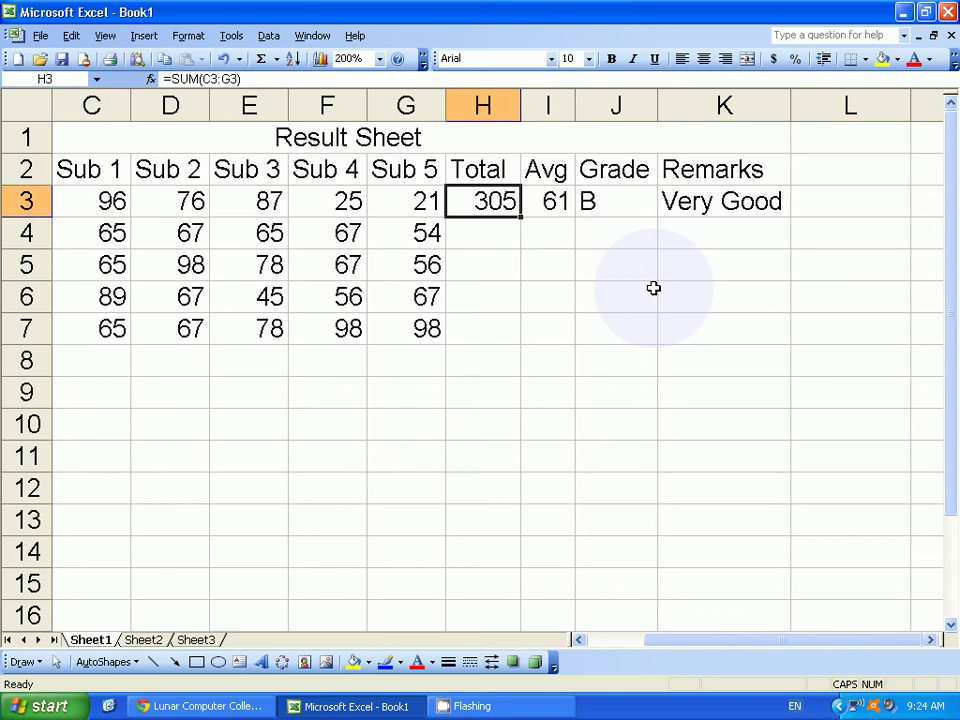
# - Fill the H3:K3 formulas down to row 7, then autofit Remarks for Most Excellent
pyautogui.moveTo(489, 199); pyautogui.dragTo(720, 201)
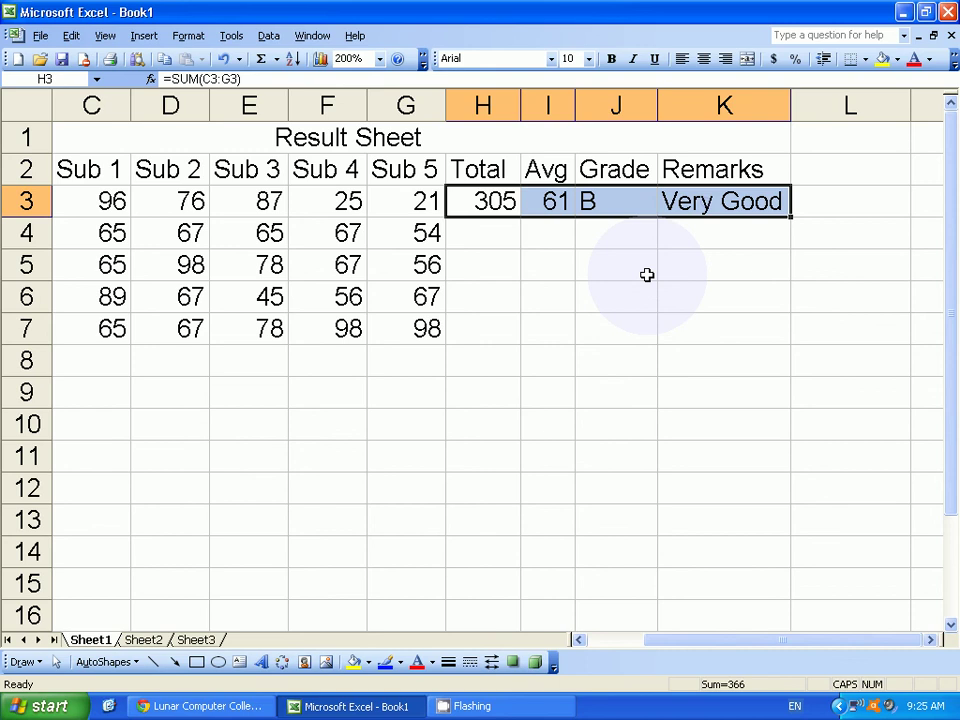
pyautogui.doubleClick(792, 218)
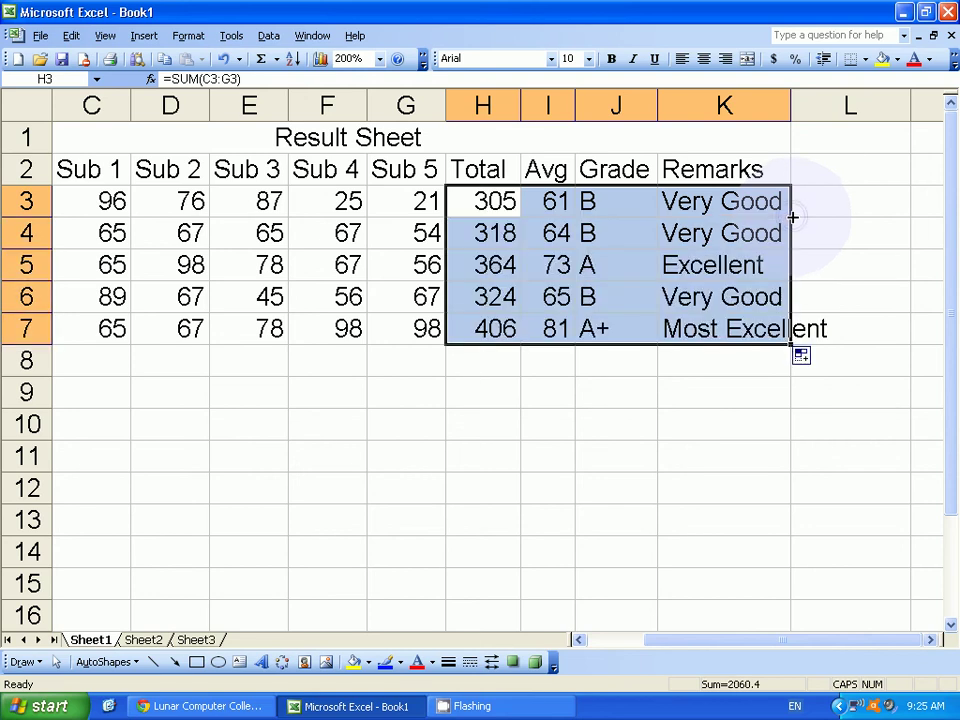
pyautogui.doubleClick(790, 105)
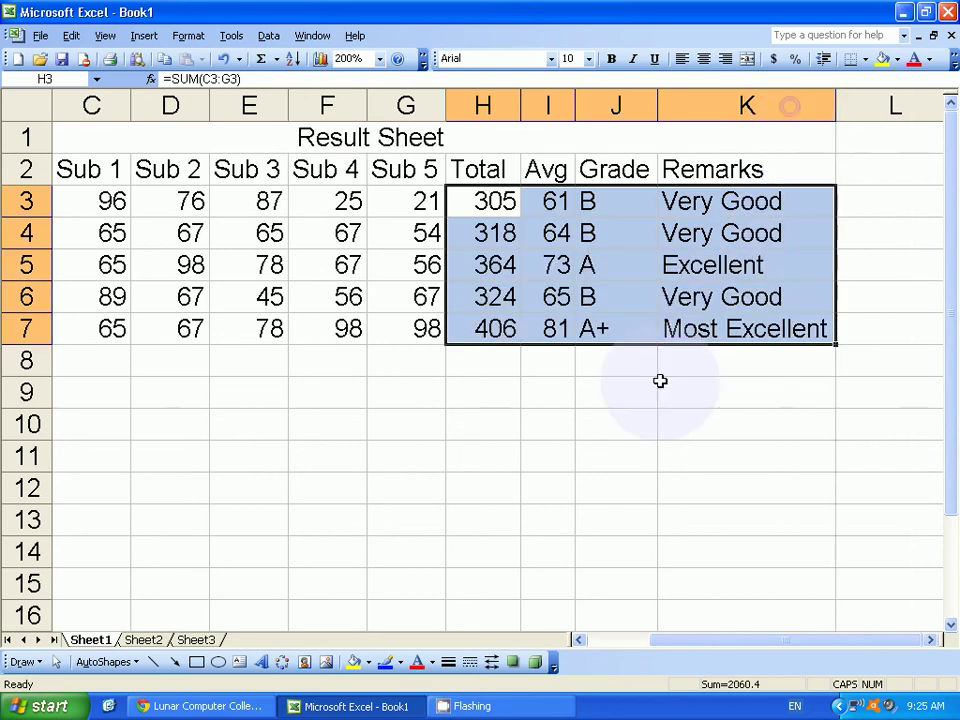
pyautogui.click(602, 399)
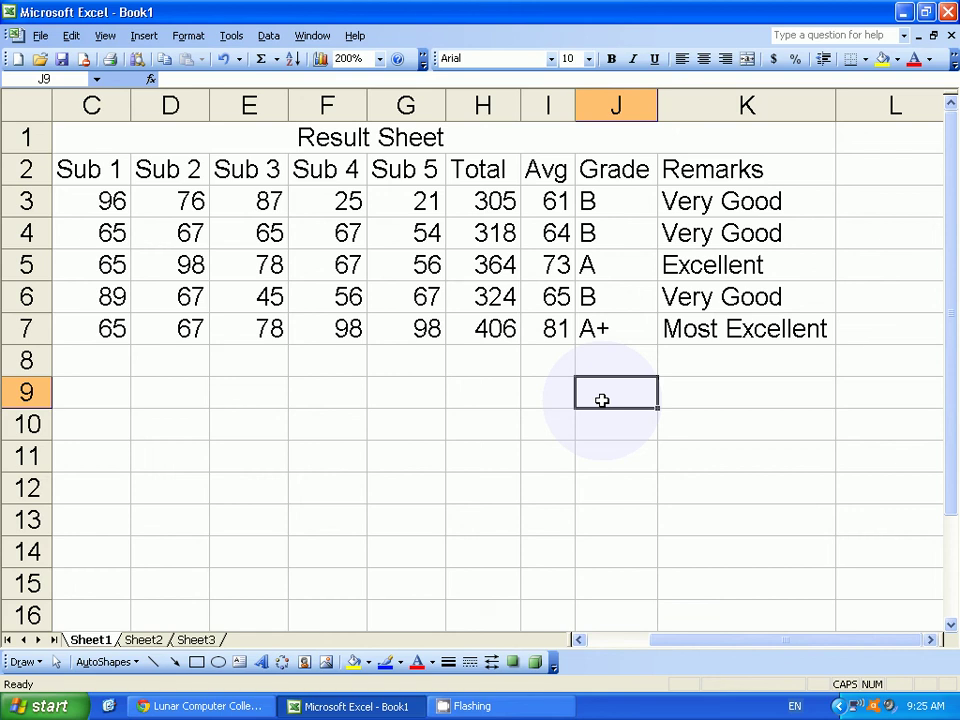
pyautogui.moveTo(405, 161); pyautogui.dragTo(401, 328)
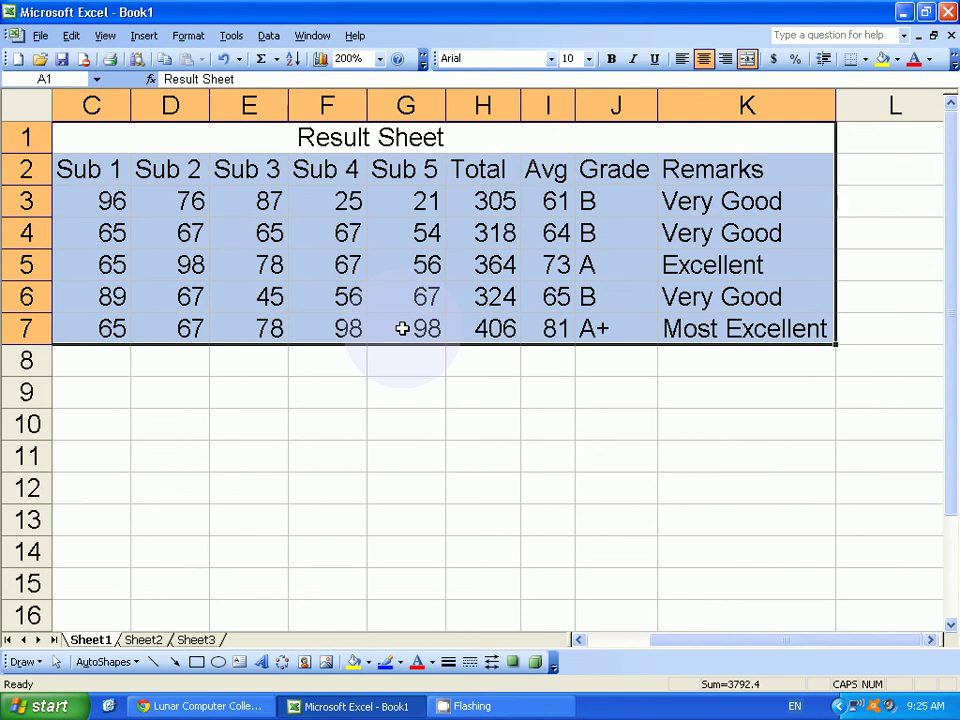
pyautogui.hotkey('ctrl', 'Home')
pyautogui.press('Down')
pyautogui.press('Down')
pyautogui.hotkey('ctrl', 'Right')
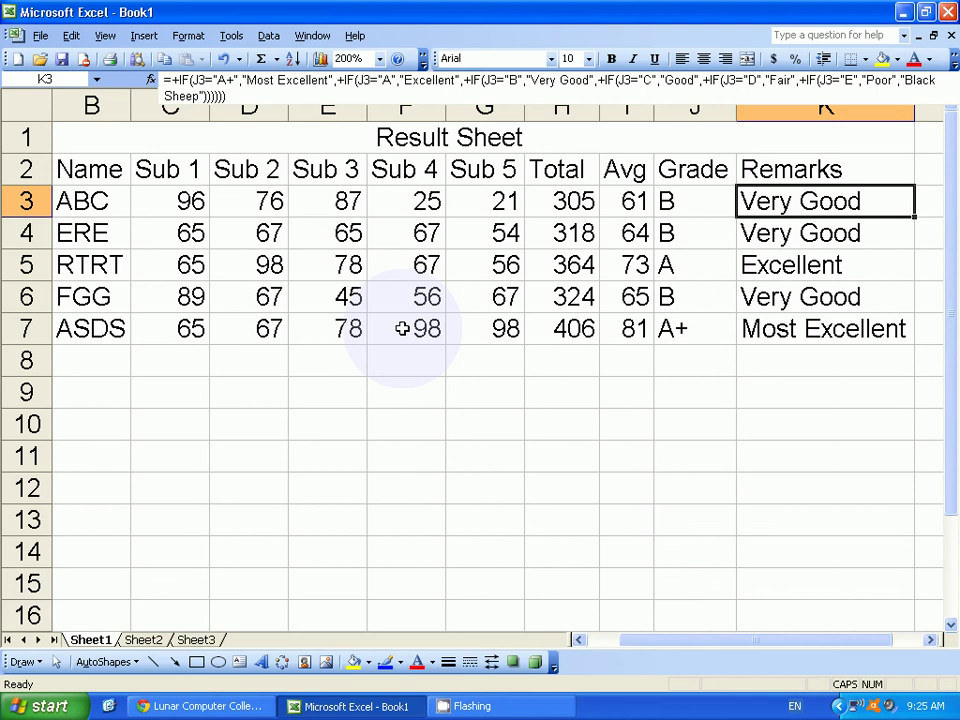
pyautogui.press('Left')
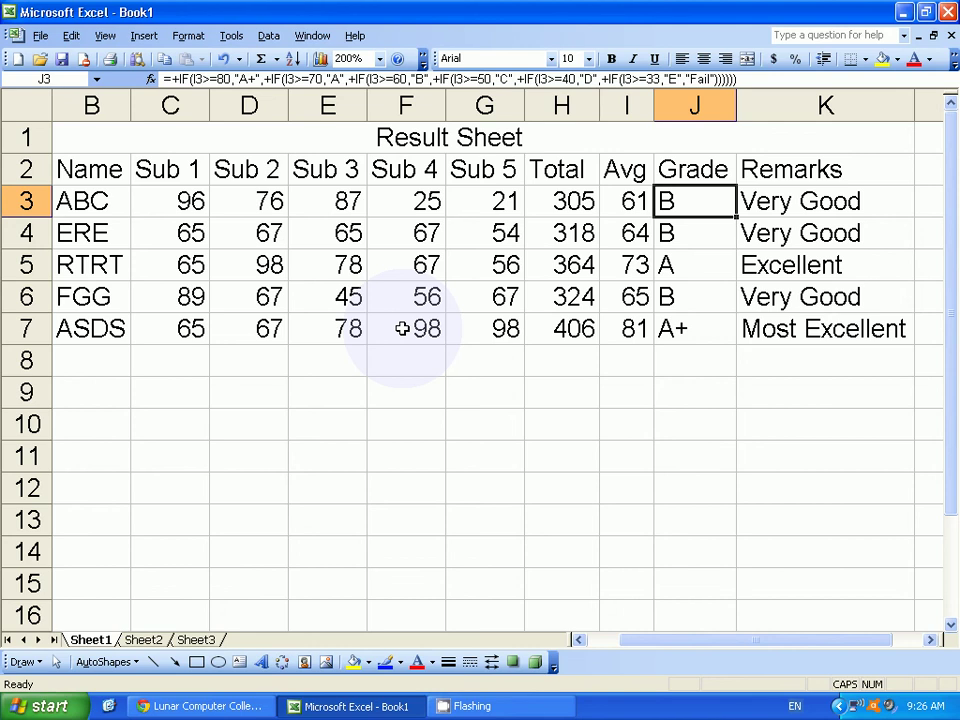
pyautogui.click(370, 484)
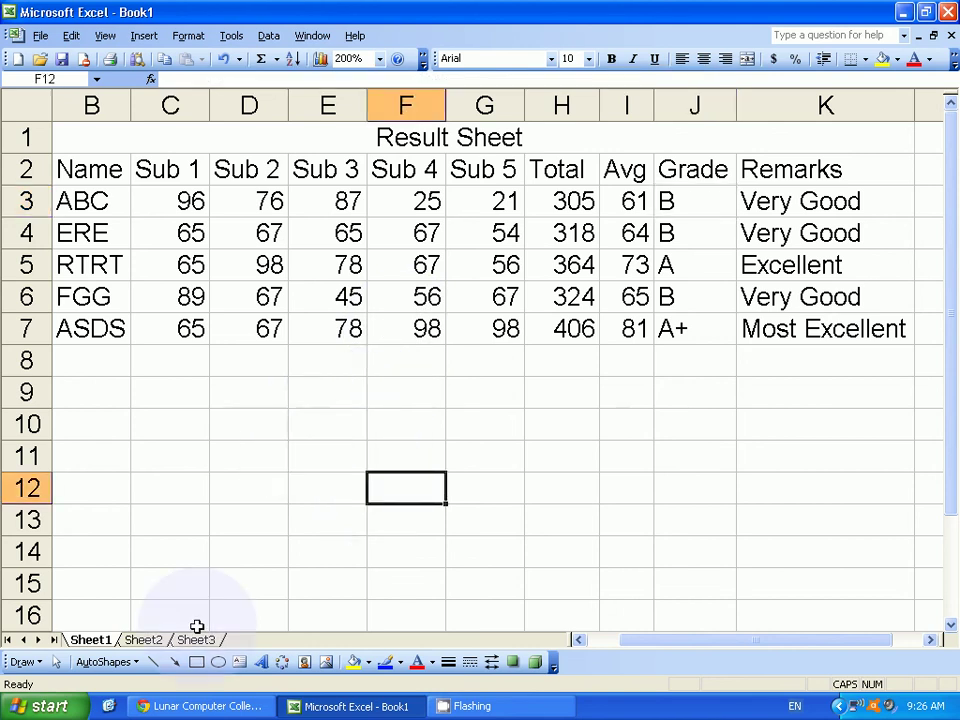
pyautogui.click(200, 706)
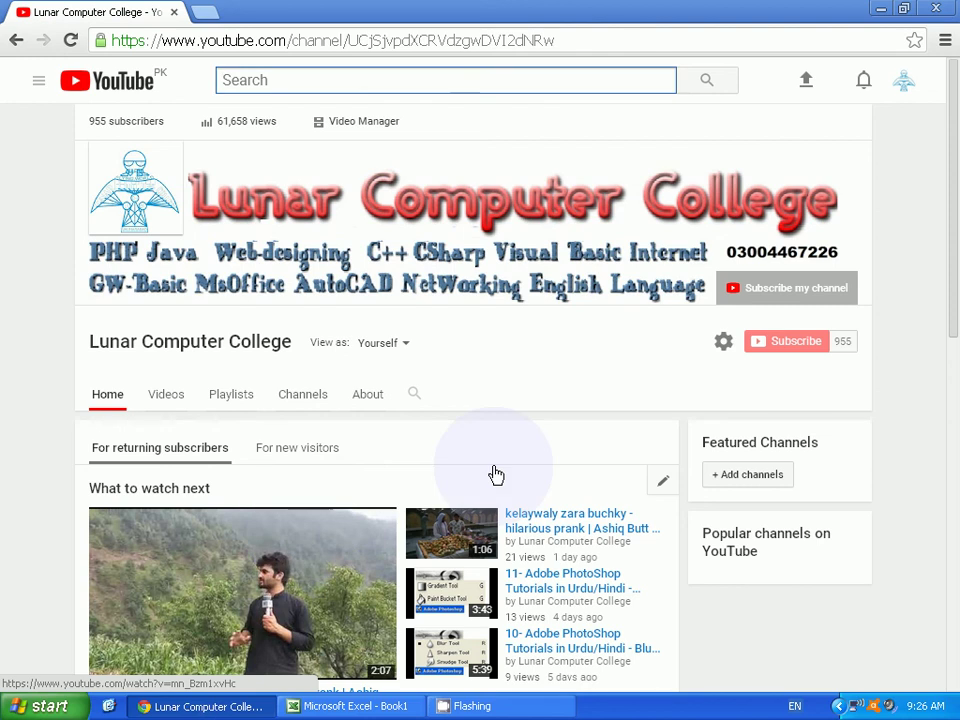